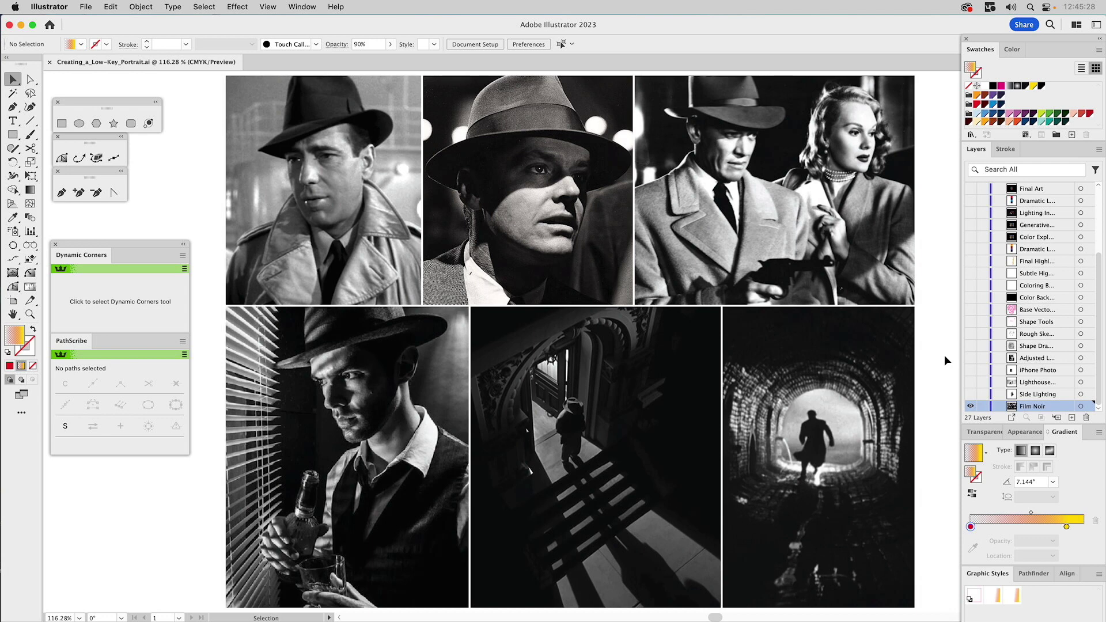
View the Side Lighting layer instead of the Film Noir layer, followed by the Lighthouse reference layer on its own
{"action": "left_click", "coordinate": [971, 395]}
{"action": "left_click", "coordinate": [970, 406]}
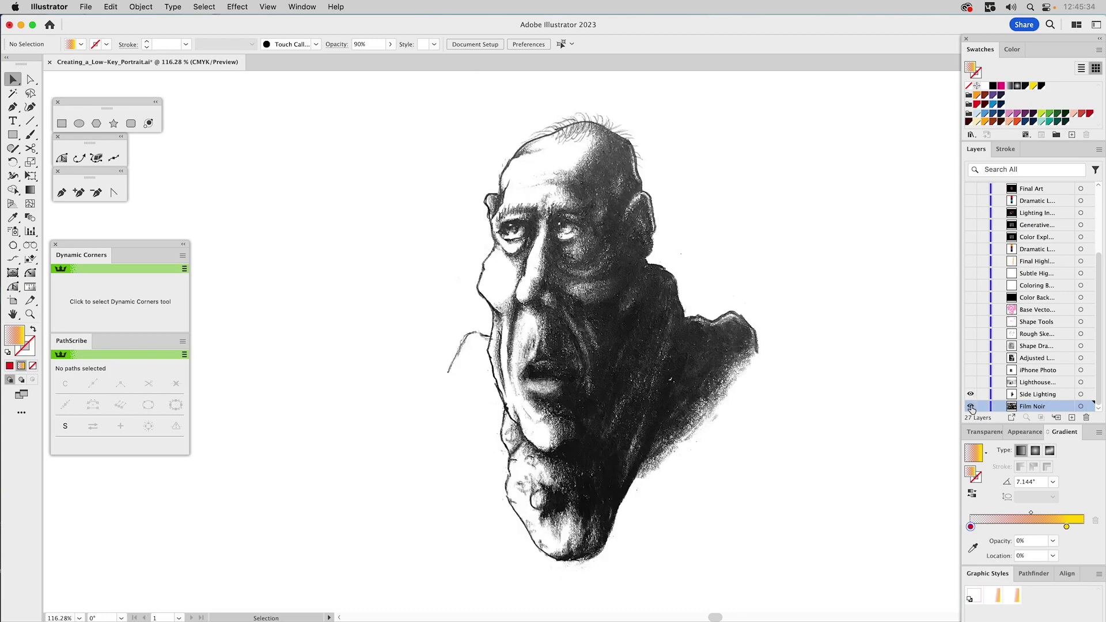
{"action": "left_click", "coordinate": [1026, 396]}
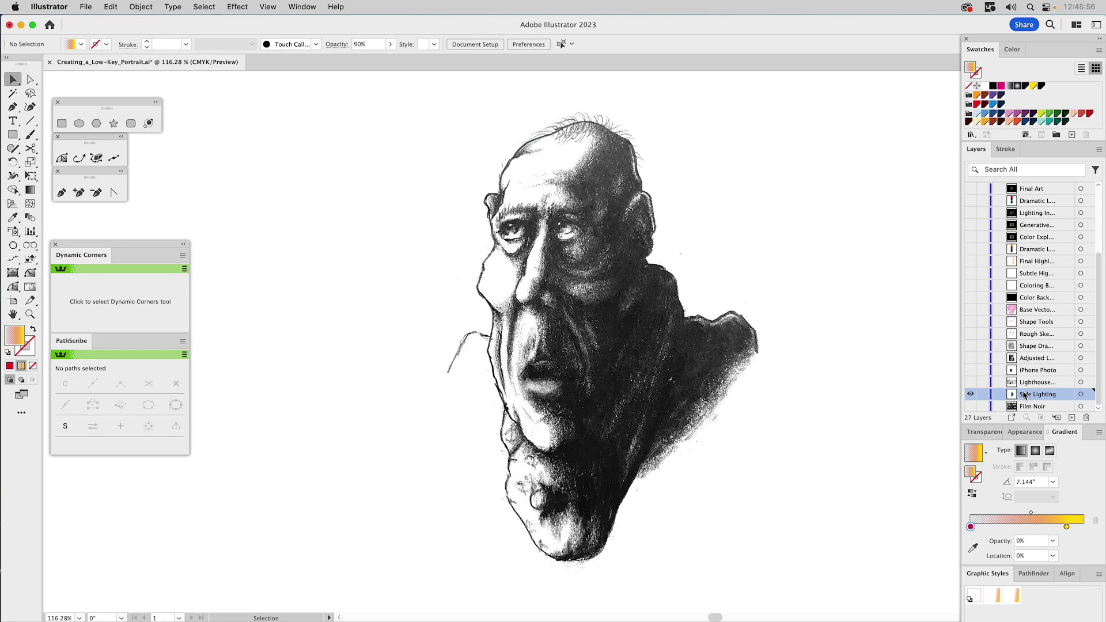
{"action": "left_click", "coordinate": [971, 382]}
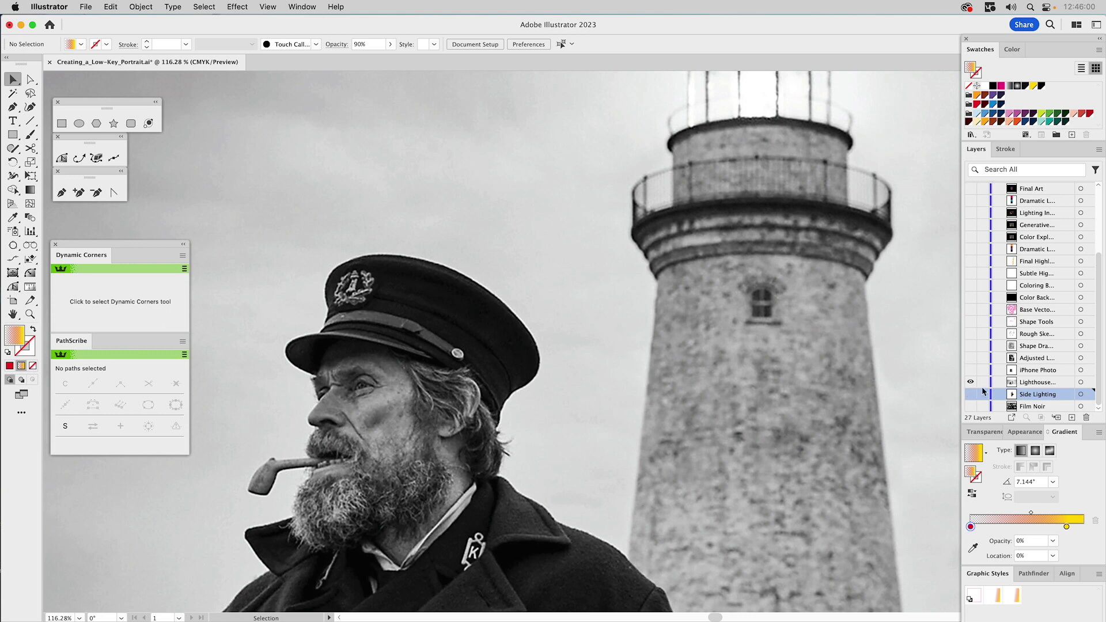
{"action": "left_click", "coordinate": [1021, 384]}
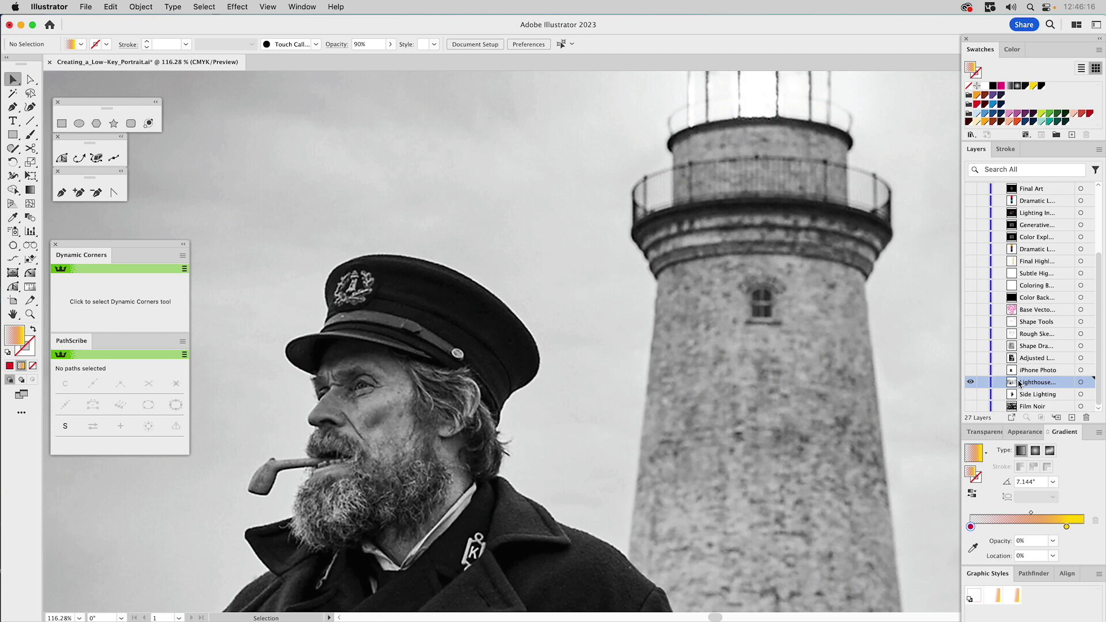
View the iPhone Photo layer in place of the Lighthouse layer, followed by the adjusted high-contrast version of the photo
{"action": "left_click", "coordinate": [971, 372]}
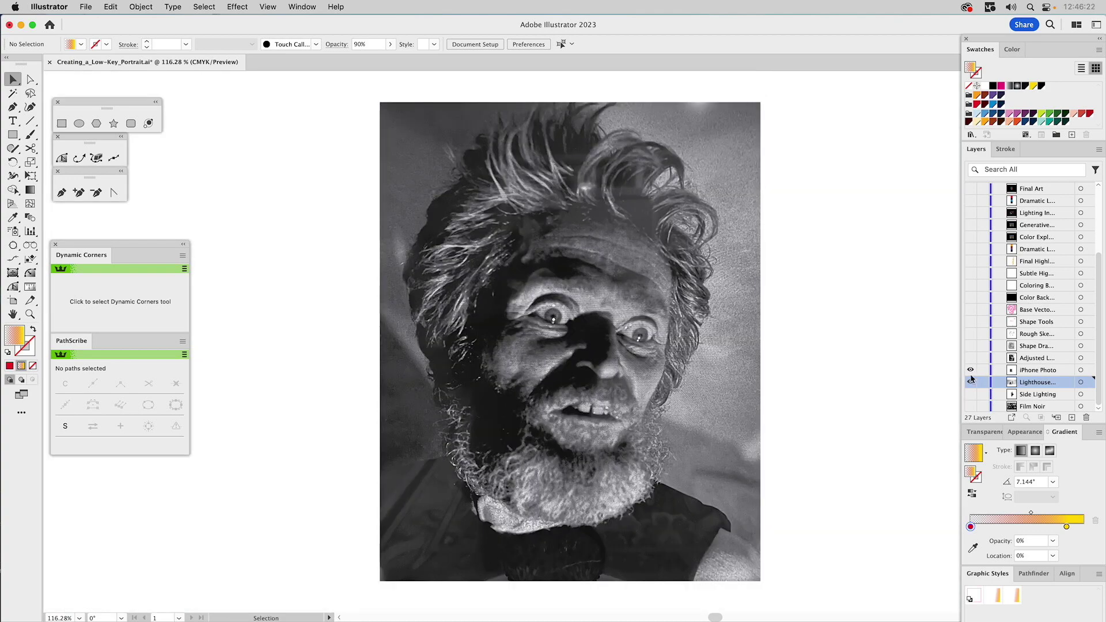
{"action": "left_click", "coordinate": [971, 382]}
{"action": "left_click", "coordinate": [1019, 374]}
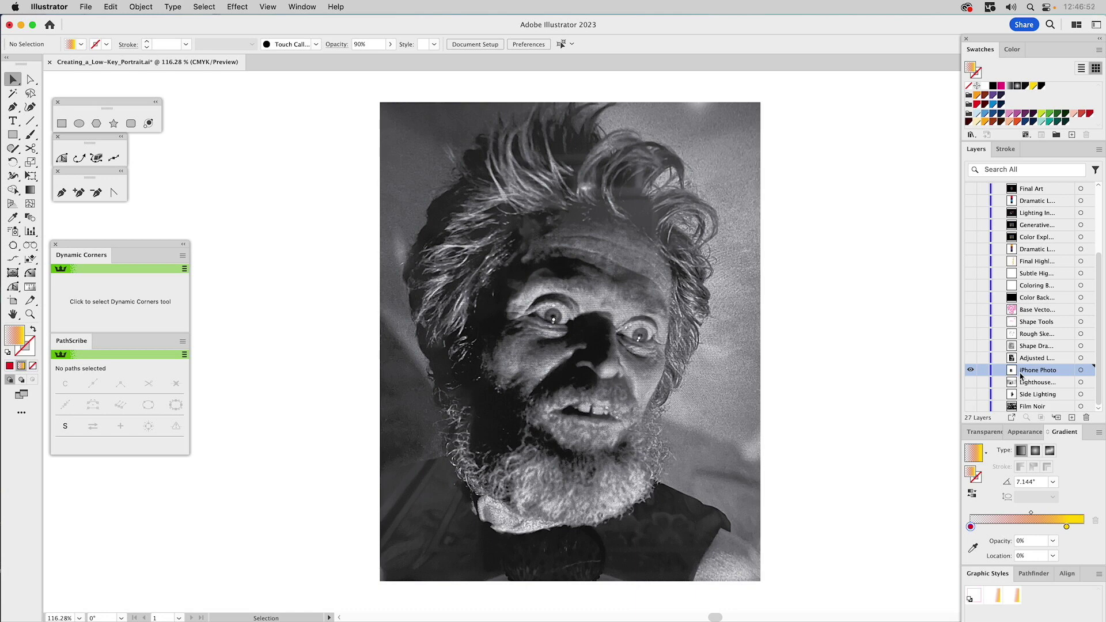
{"action": "left_click", "coordinate": [971, 358]}
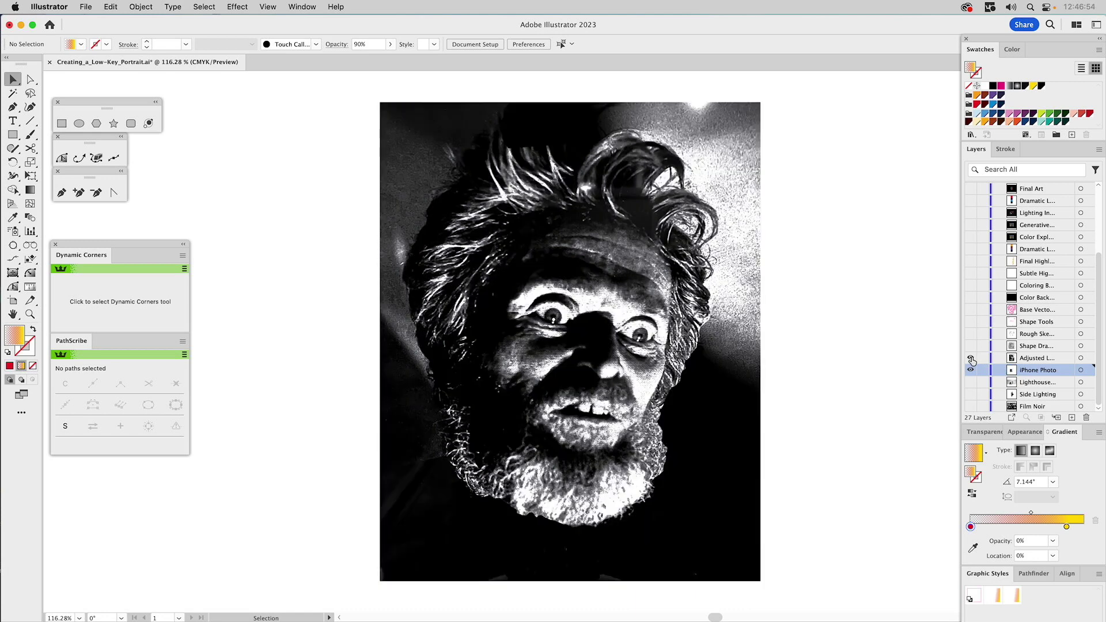
{"action": "left_click", "coordinate": [971, 370]}
{"action": "left_click", "coordinate": [1027, 358]}
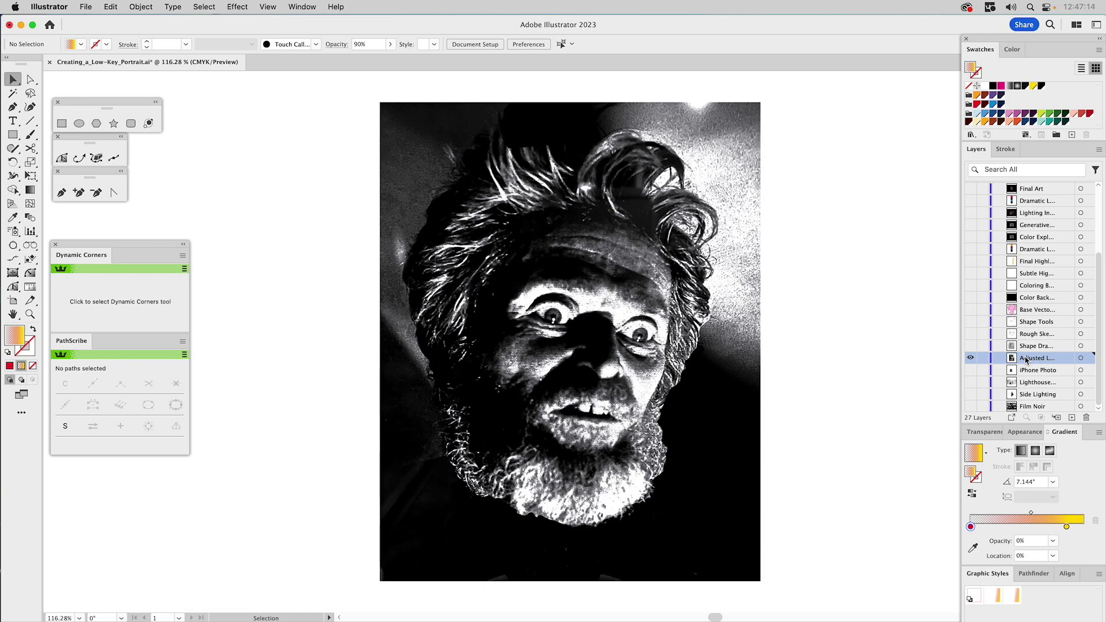
Compare the pencil shape drawing with the adjusted photo beneath it by toggling the drawing layer's visibility
{"action": "left_click", "coordinate": [970, 347]}
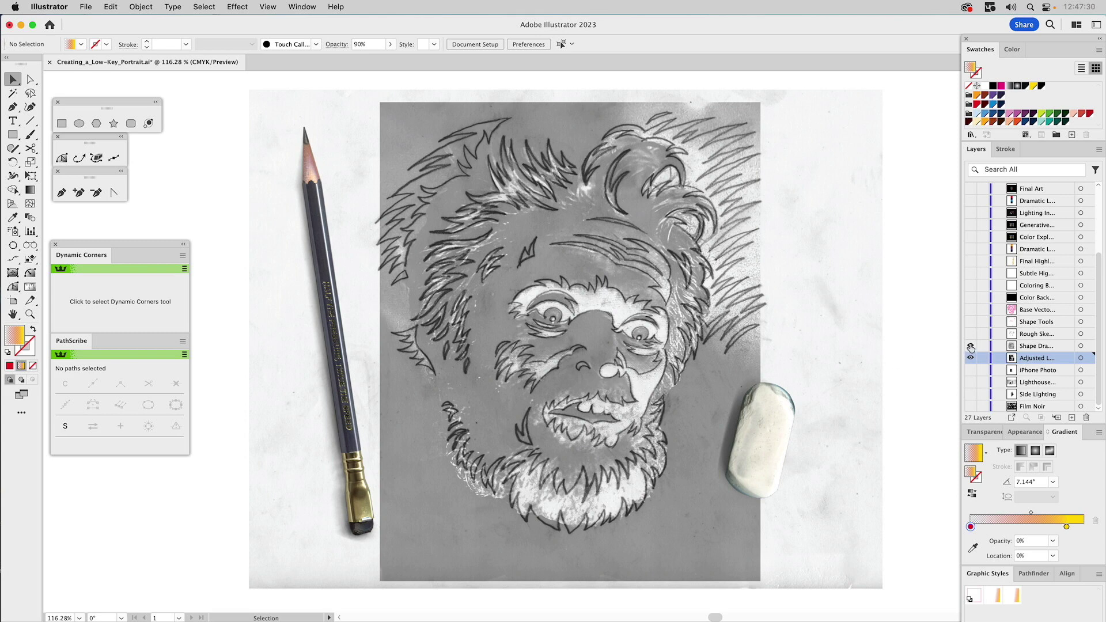
{"action": "left_click", "coordinate": [971, 346]}
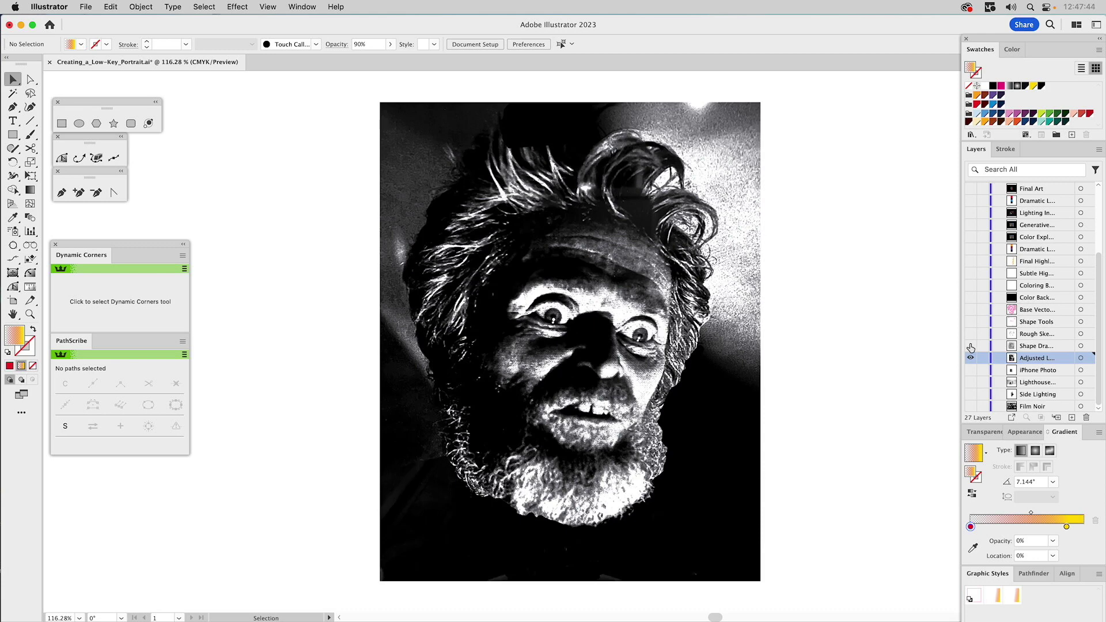
{"action": "left_click", "coordinate": [971, 346]}
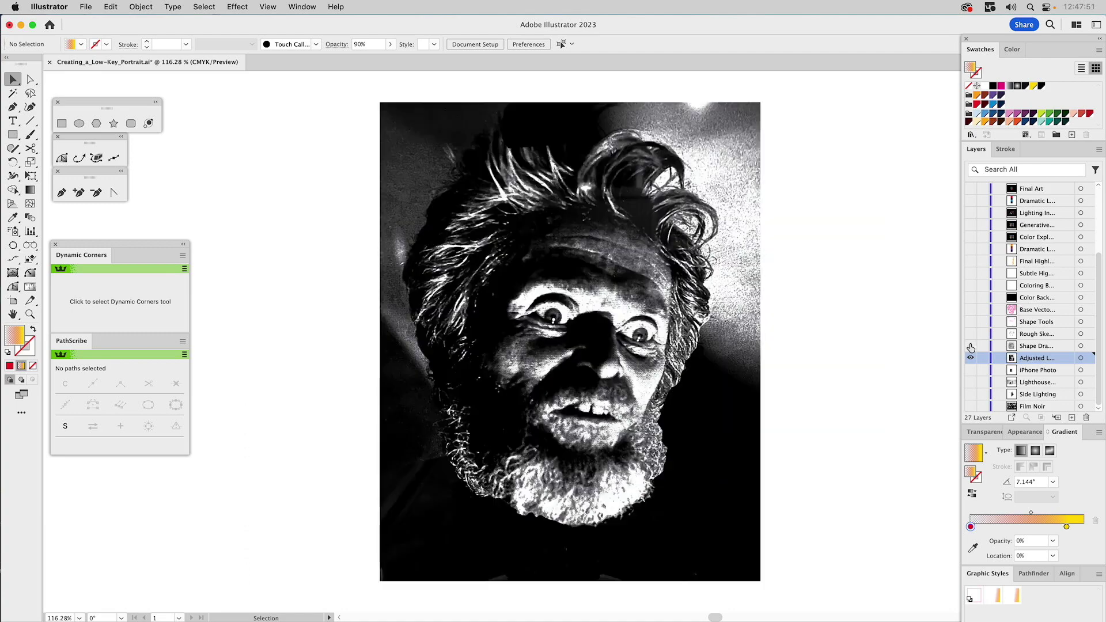
{"action": "left_click", "coordinate": [970, 346]}
{"action": "left_click", "coordinate": [971, 347]}
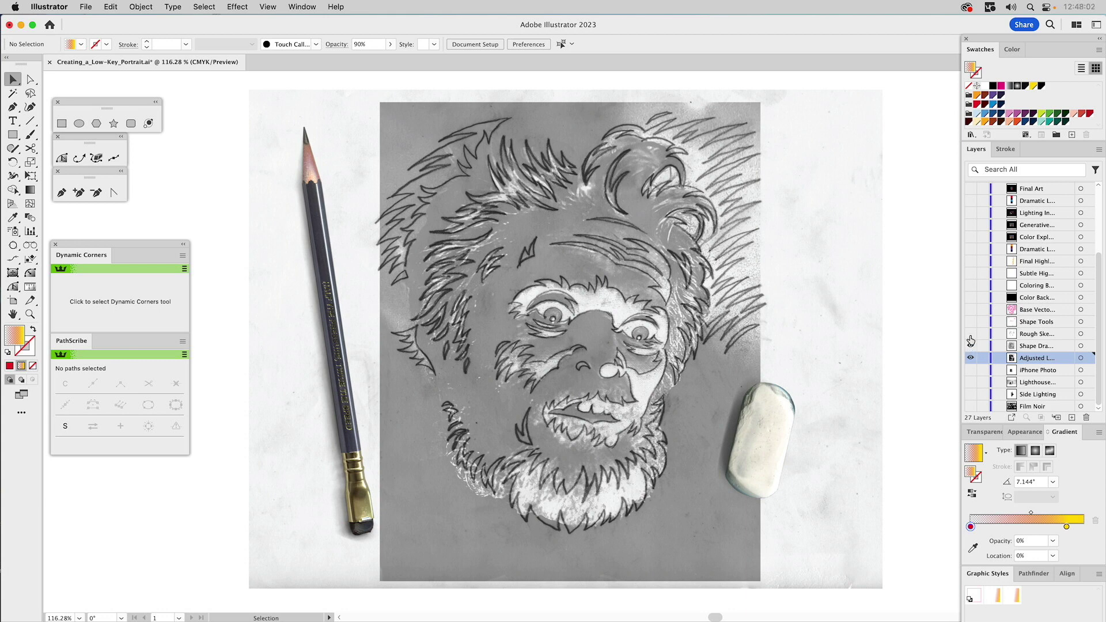
Show the rough sketch layer in place of the shape drawing and photo, and set the sketch image's opacity to 15%
{"action": "left_click", "coordinate": [970, 335], "text": "alt"}
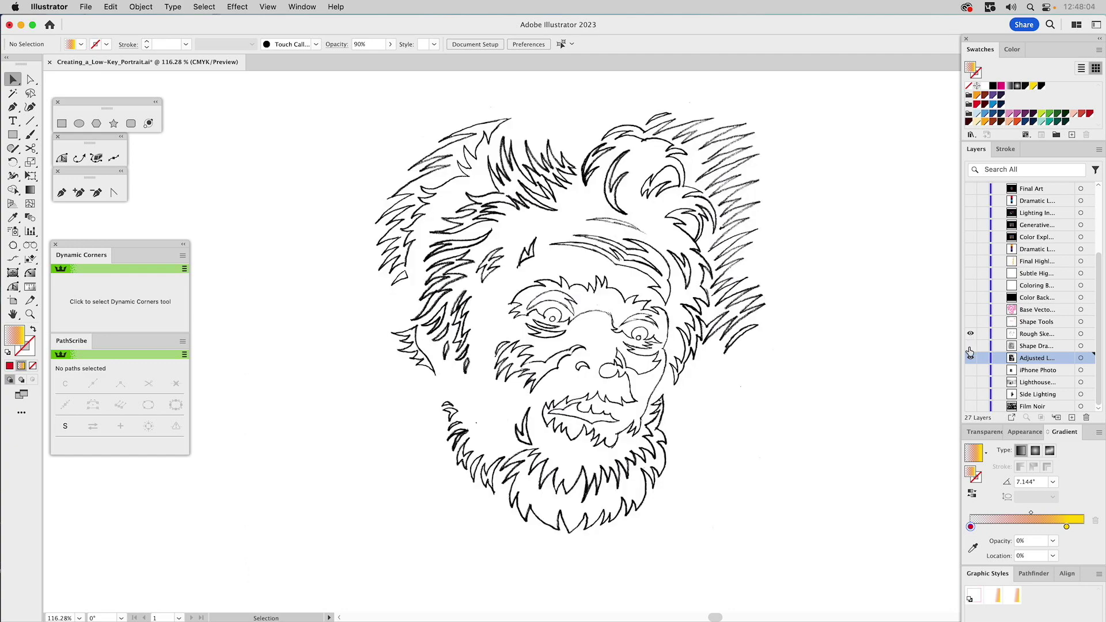
{"action": "left_click", "coordinate": [725, 312]}
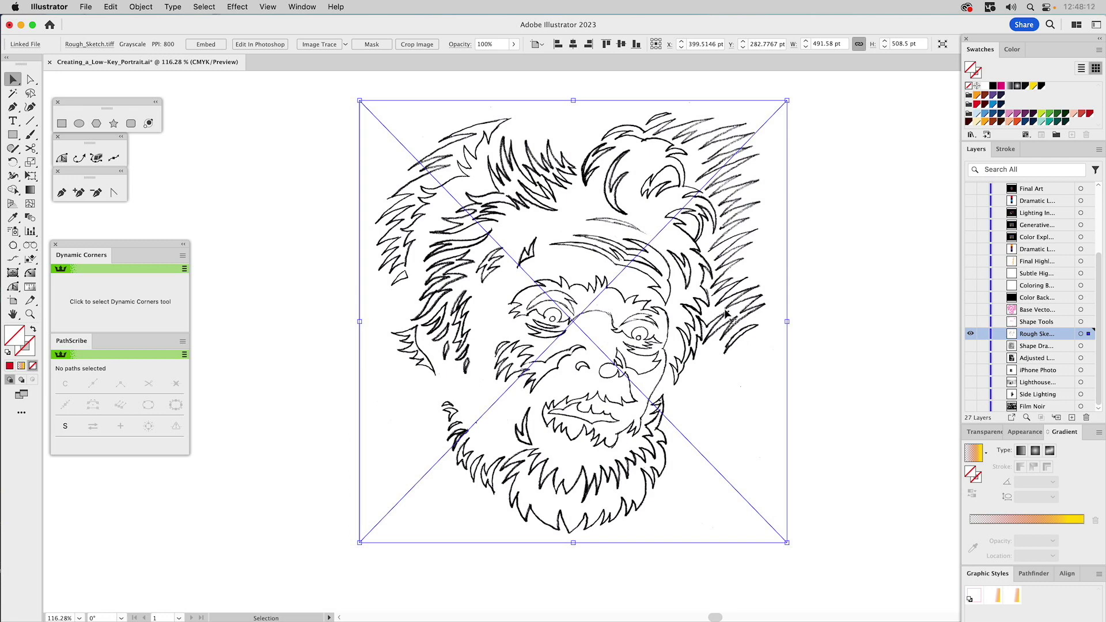
{"action": "left_click", "coordinate": [983, 433]}
{"action": "left_click", "coordinate": [1061, 451]}
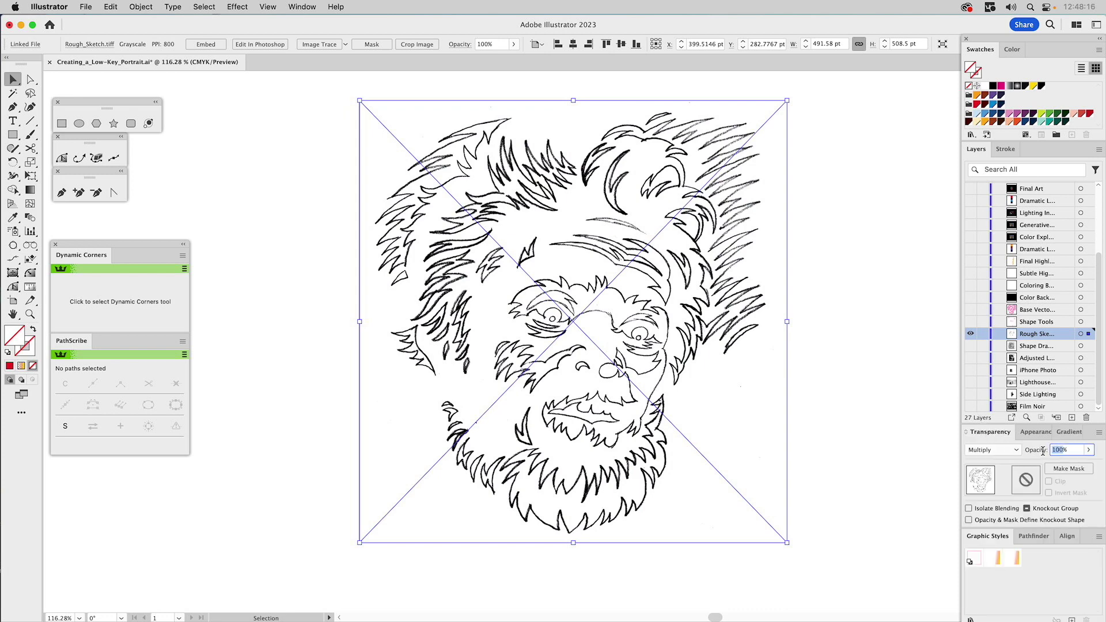
{"action": "type", "text": "15"}
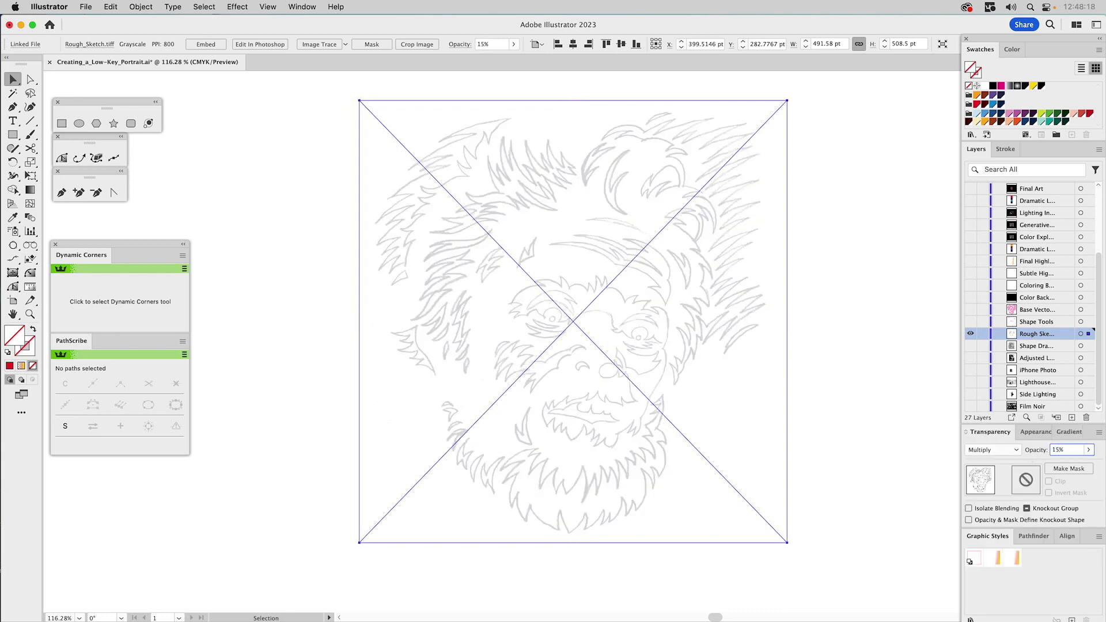
{"action": "key", "text": "Return"}
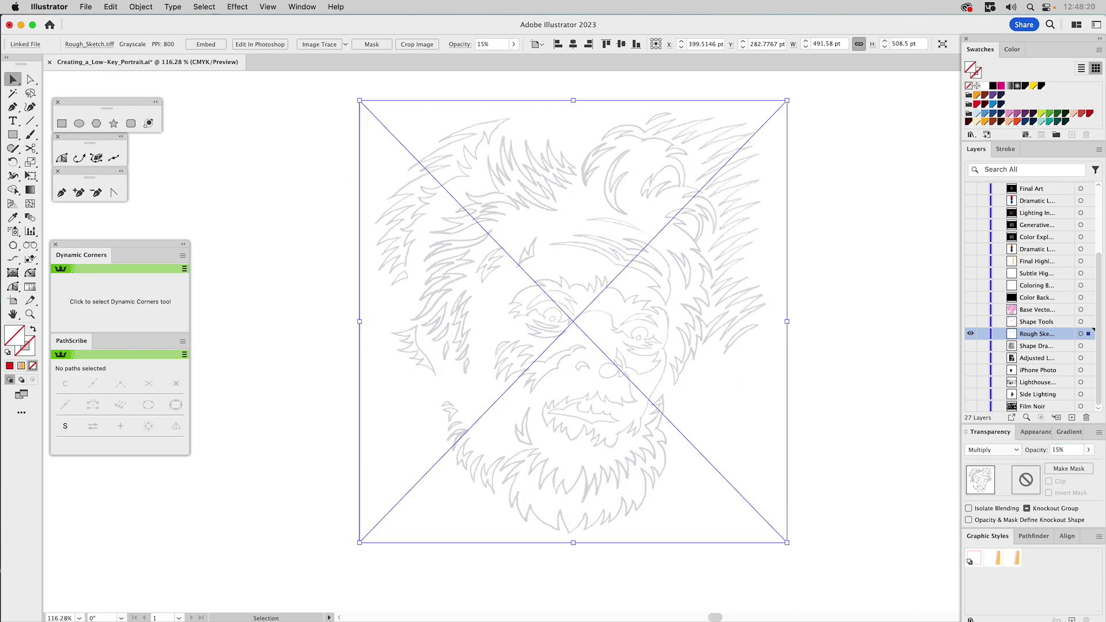
Lock the rough sketch layer and make the Shape Tools layer visible above it
{"action": "left_click", "coordinate": [982, 334]}
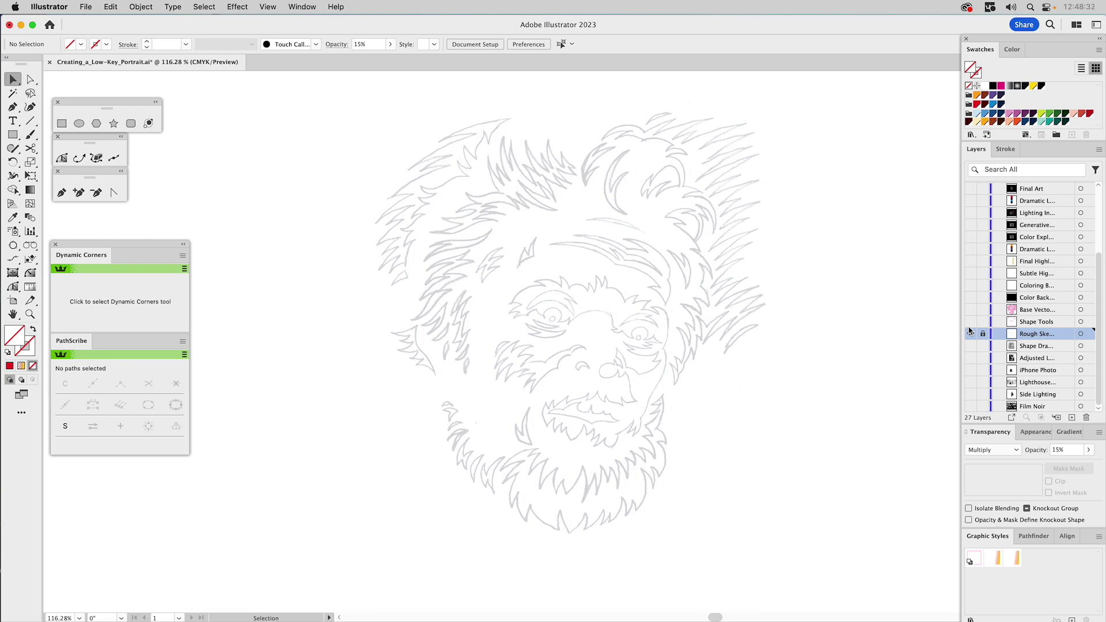
{"action": "left_click", "coordinate": [970, 333]}
{"action": "left_click", "coordinate": [970, 322]}
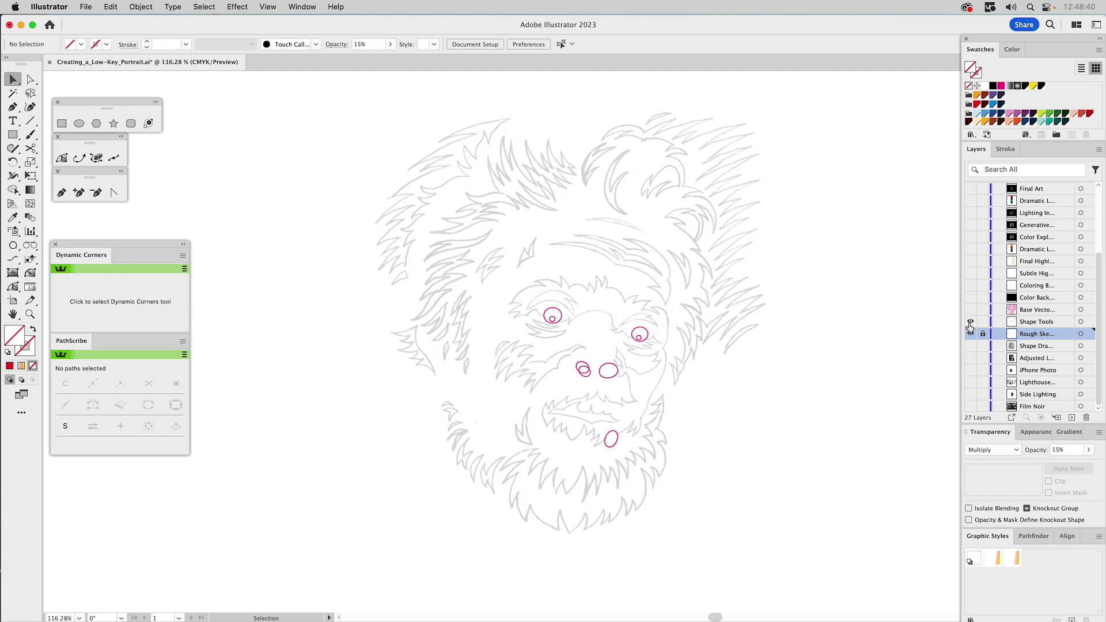
Subtract the front ellipse from the back one in the overlapping nostril pair to form a crescent, and deselect it
{"action": "key", "text": "z"}
{"action": "left_click_drag", "start_coordinate": [513, 278], "coordinate": [704, 482]}
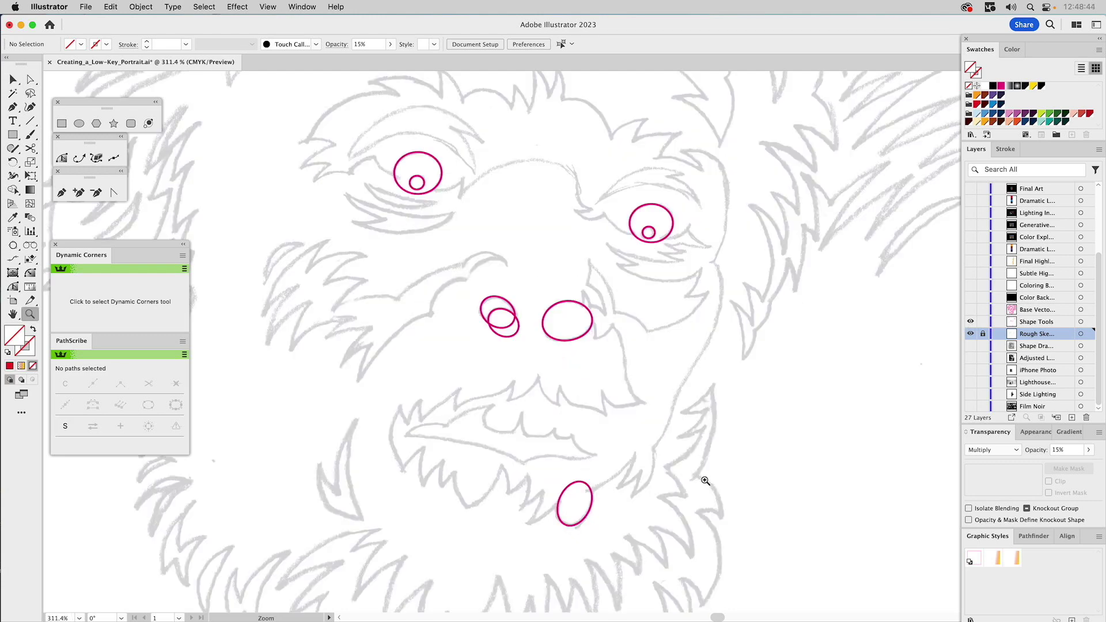
{"action": "key", "text": "v"}
{"action": "left_click", "coordinate": [580, 334]}
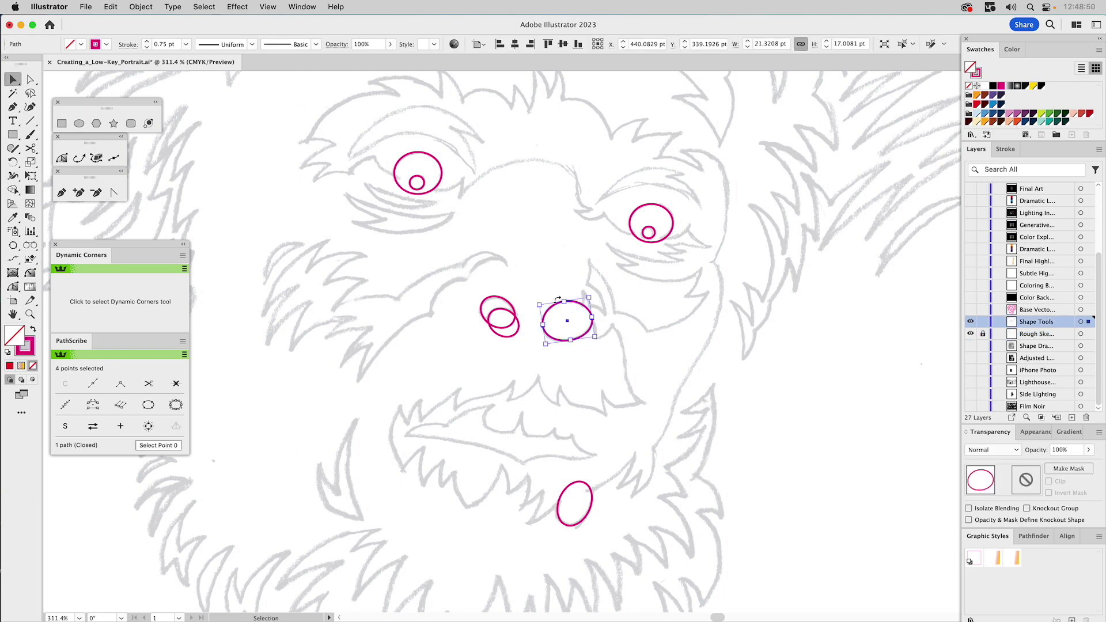
{"action": "left_click_drag", "start_coordinate": [519, 294], "coordinate": [505, 318]}
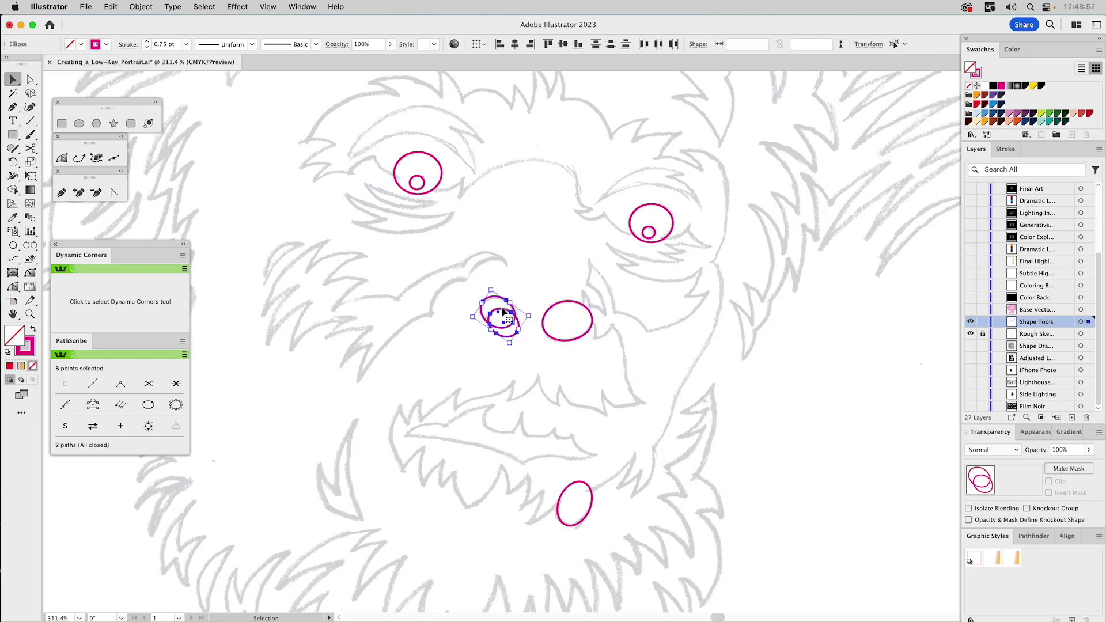
{"action": "left_click", "coordinate": [1034, 537]}
{"action": "left_click", "coordinate": [994, 567]}
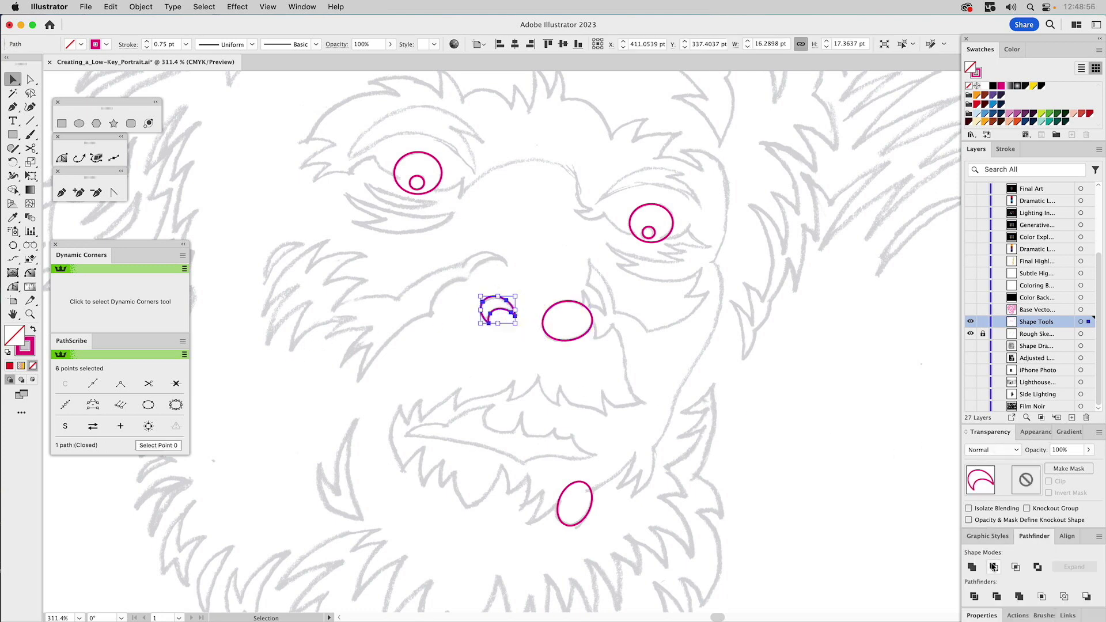
{"action": "left_click", "coordinate": [668, 397]}
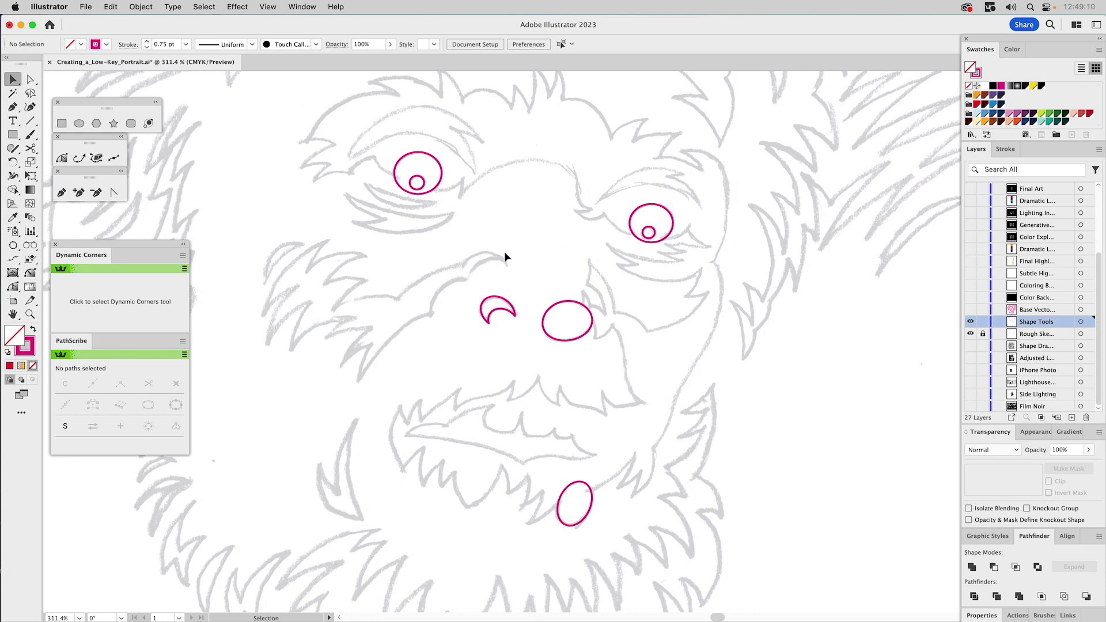
Draw an open four-point path with the Pen tool along the sketched nose and cheek line beside the nostril crescent
{"action": "scroll", "coordinate": [416, 270], "scroll_direction": "left", "scroll_amount": 5}
{"action": "scroll", "coordinate": [416, 271], "scroll_direction": "up", "scroll_amount": 2}
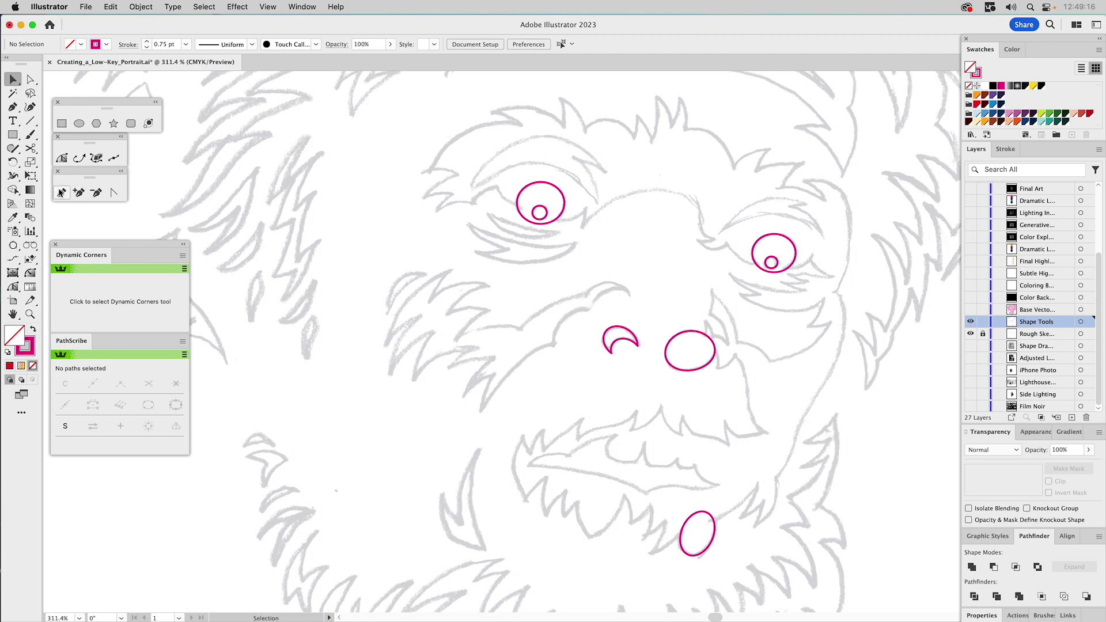
{"action": "left_click", "coordinate": [61, 193]}
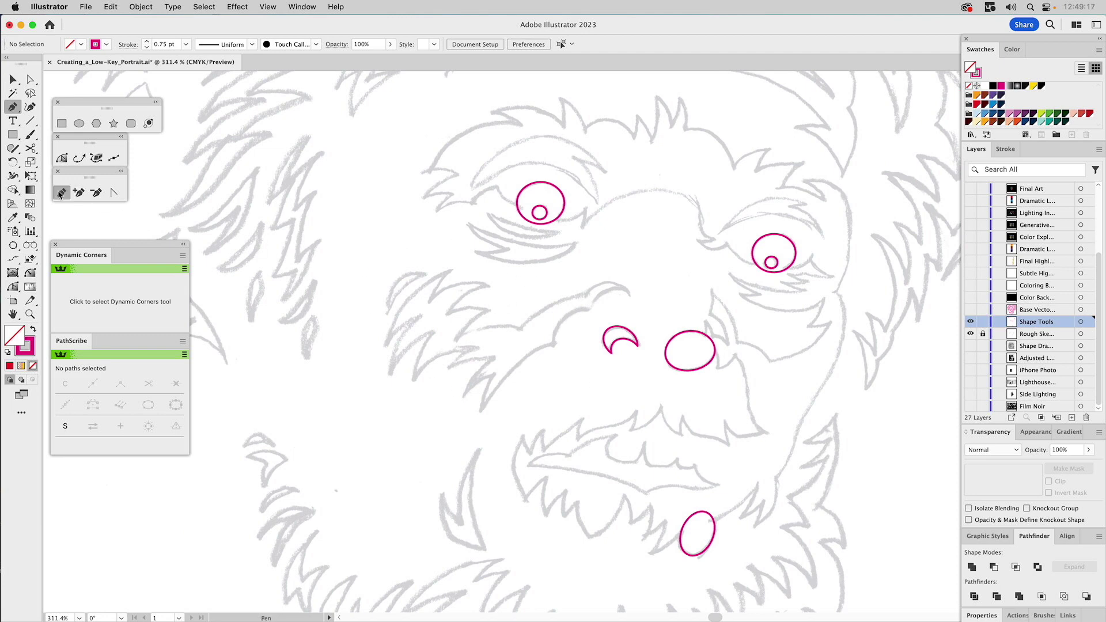
{"action": "left_click", "coordinate": [630, 295]}
{"action": "left_click_drag", "start_coordinate": [590, 309], "coordinate": [576, 332]}
{"action": "left_click", "coordinate": [553, 344]}
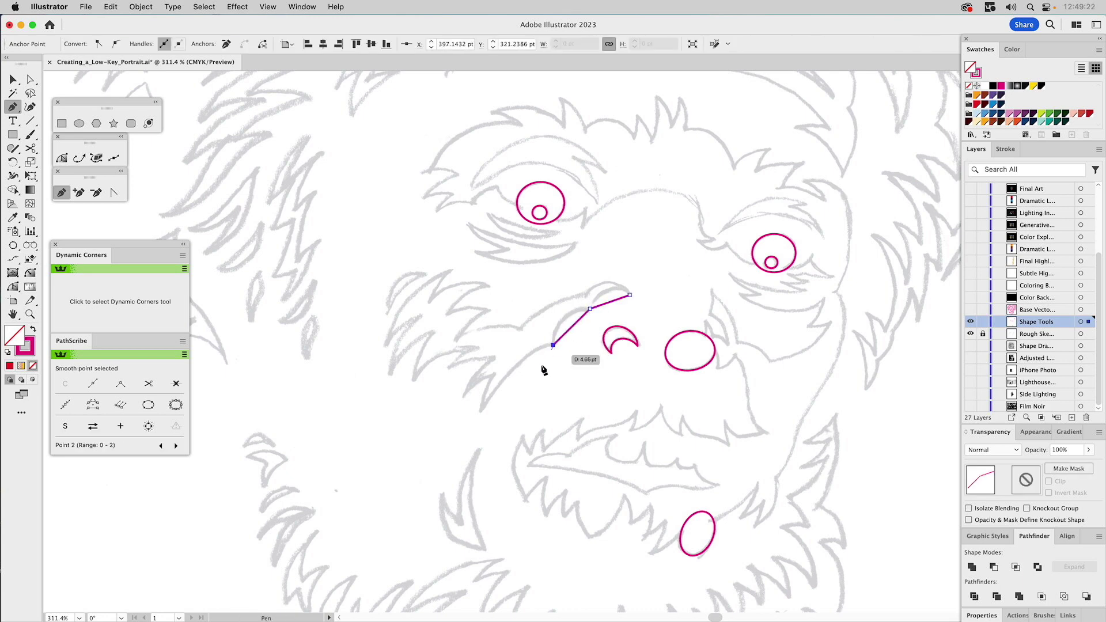
{"action": "left_click", "coordinate": [481, 411]}
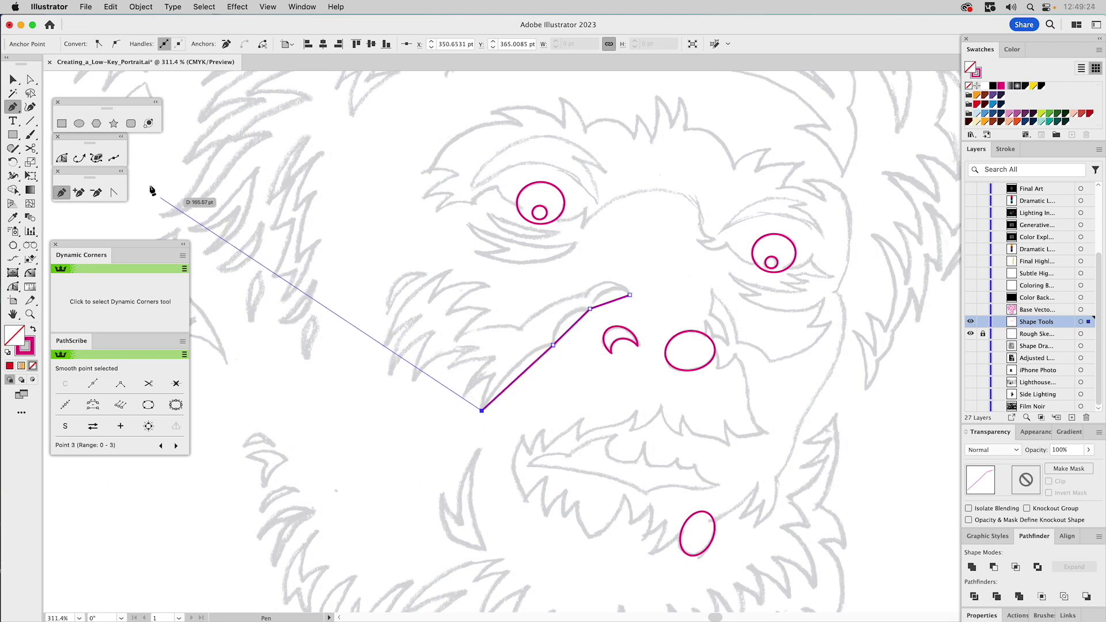
Bend the path's three straight segments to follow the sketch with the Anchor Point tool, and set its stroke weight to 0.25 pt
{"action": "left_click", "coordinate": [119, 195]}
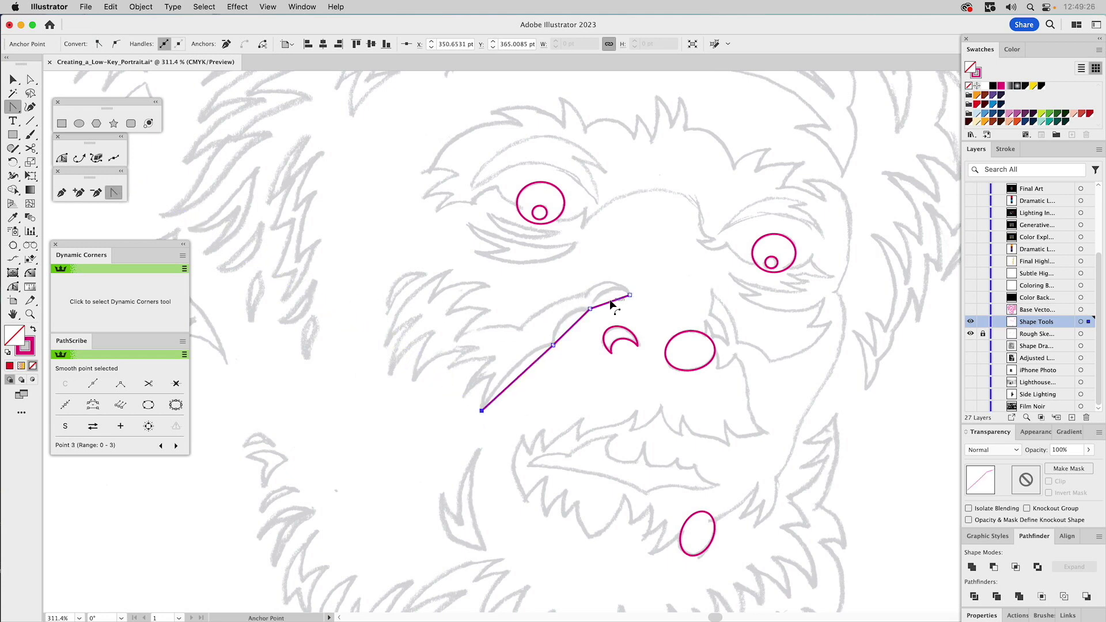
{"action": "left_click_drag", "start_coordinate": [608, 295], "coordinate": [614, 283]}
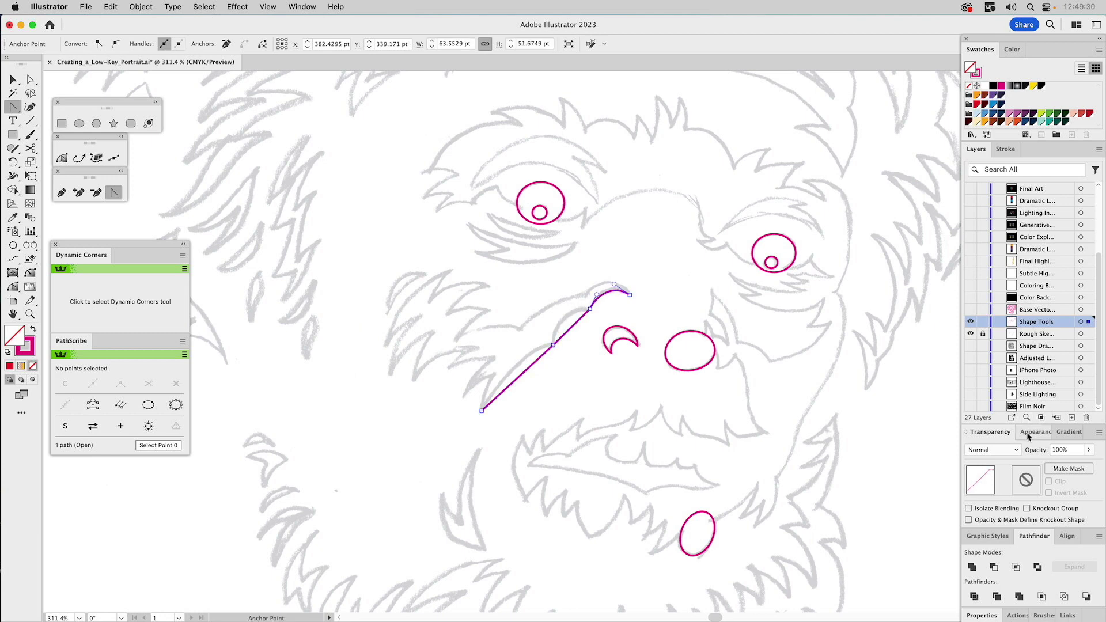
{"action": "left_click", "coordinate": [1010, 151]}
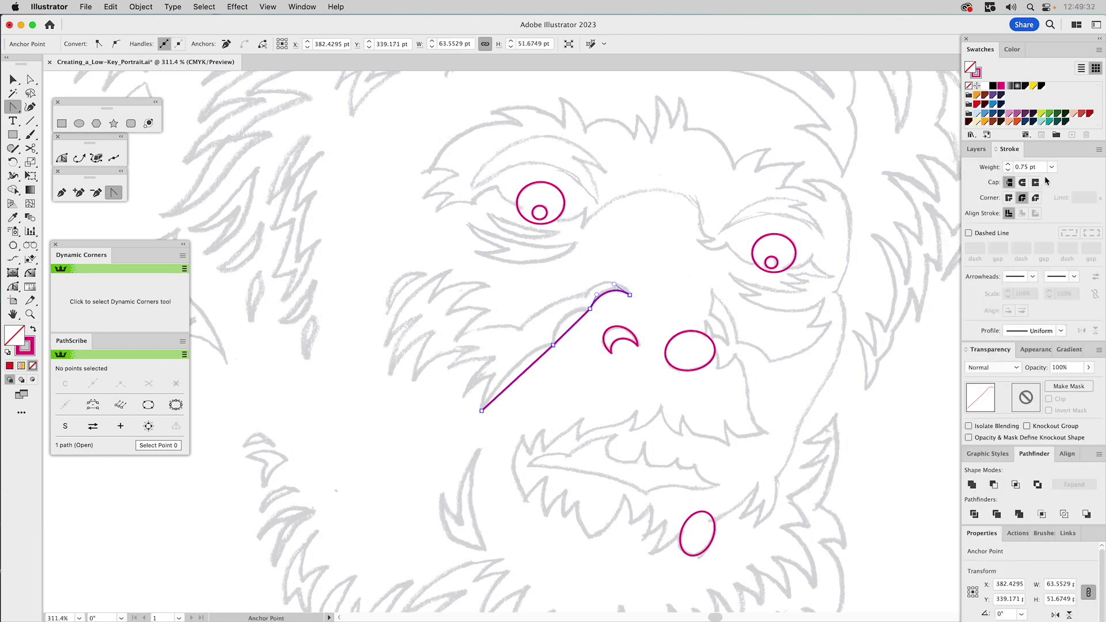
{"action": "left_click", "coordinate": [1051, 166]}
{"action": "left_click", "coordinate": [1066, 183]}
{"action": "left_click_drag", "start_coordinate": [571, 327], "coordinate": [563, 321]}
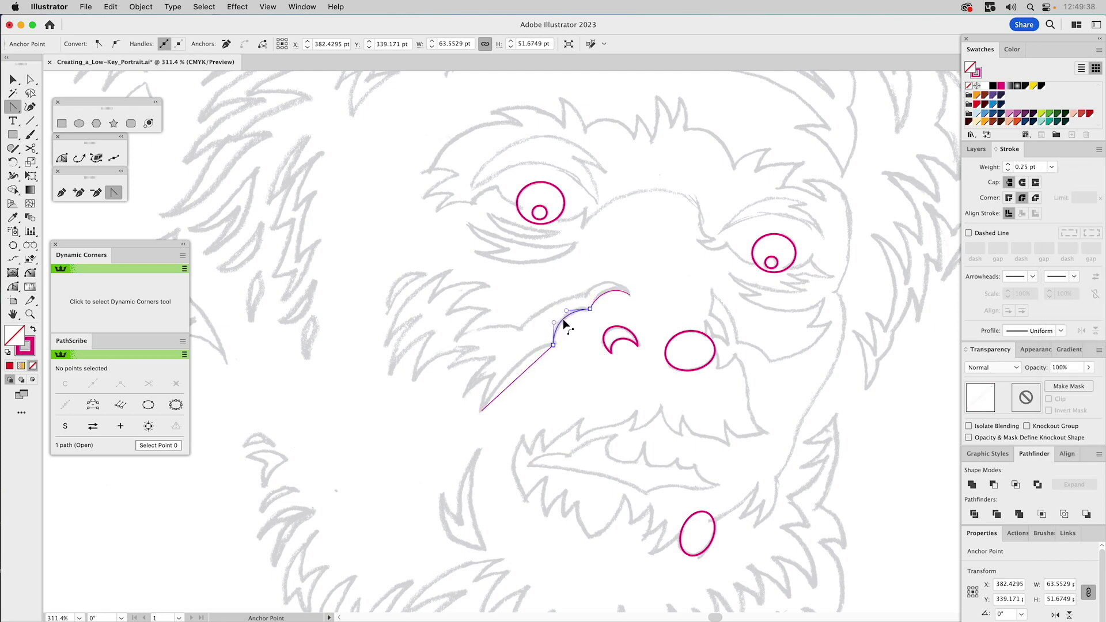
{"action": "left_click_drag", "start_coordinate": [534, 362], "coordinate": [495, 384]}
Extend the lower end of the cheek path with two arcs around the sketched spikes using the Arc by Points tool
{"action": "left_click", "coordinate": [15, 245]}
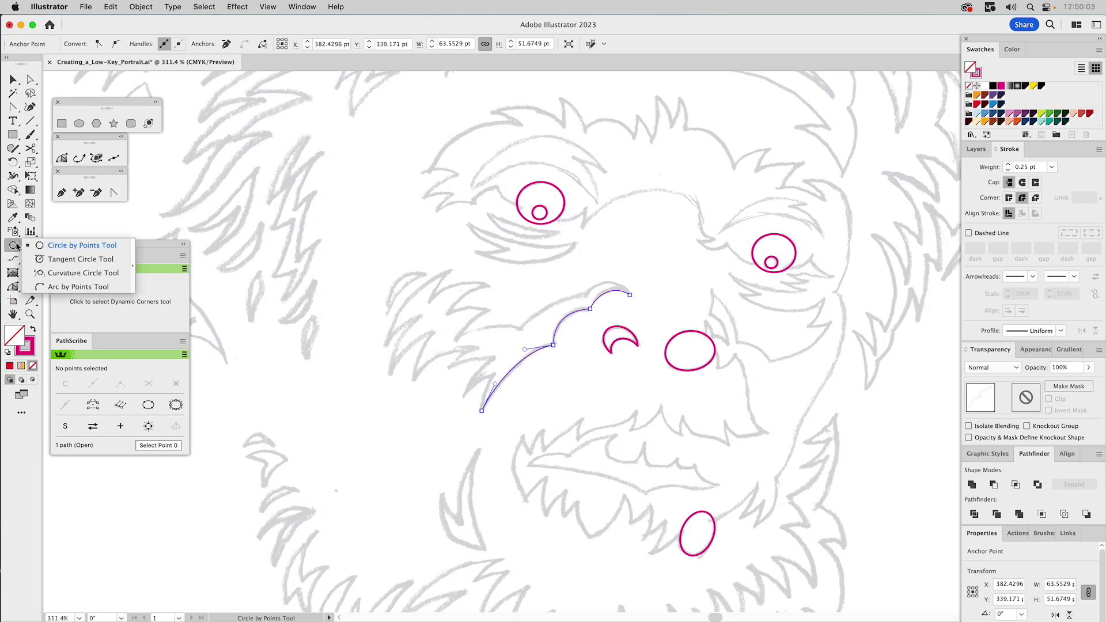
{"action": "left_click", "coordinate": [50, 287]}
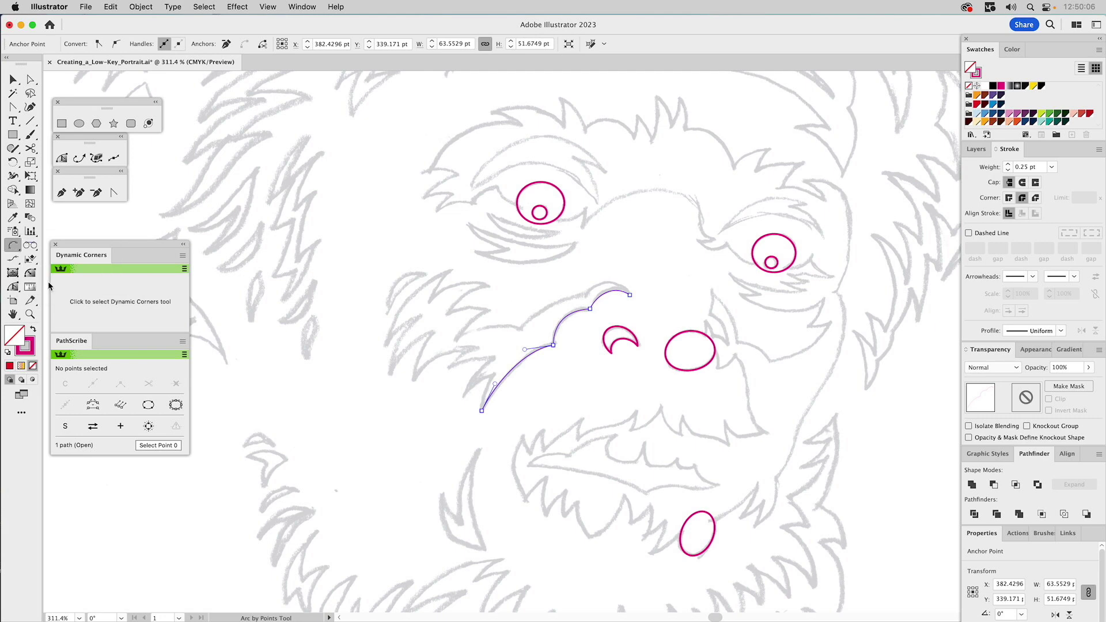
{"action": "left_click", "coordinate": [481, 411]}
{"action": "left_click", "coordinate": [493, 377]}
{"action": "left_click", "coordinate": [489, 383]}
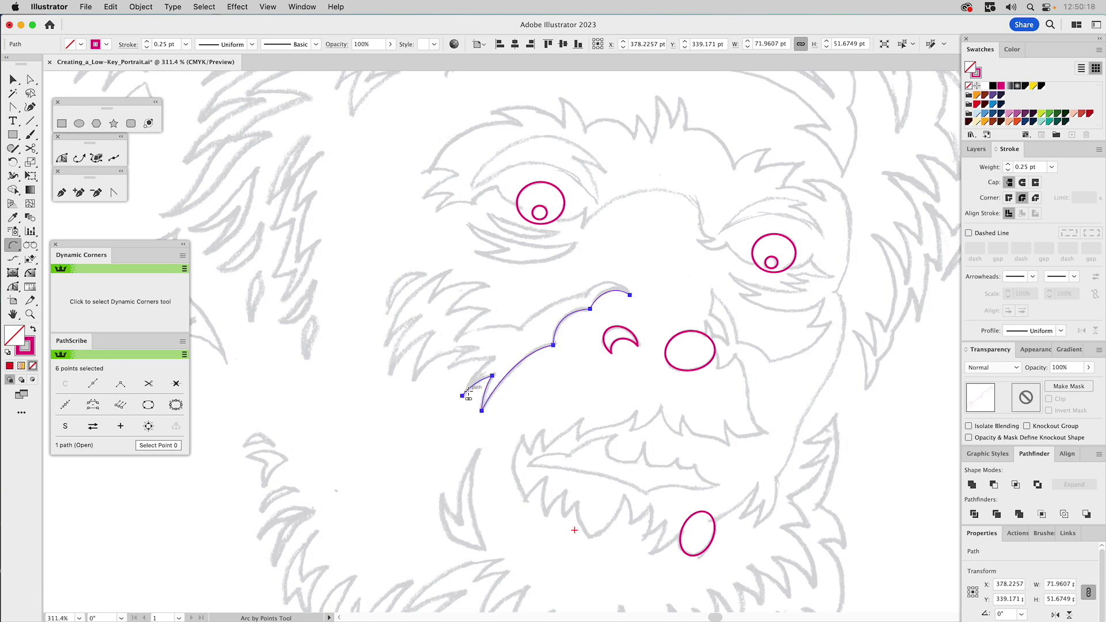
Extend the cheek path with four more arcs around the sketch's lower fur spikes using the Arc by Points tool
{"action": "left_click", "coordinate": [462, 396]}
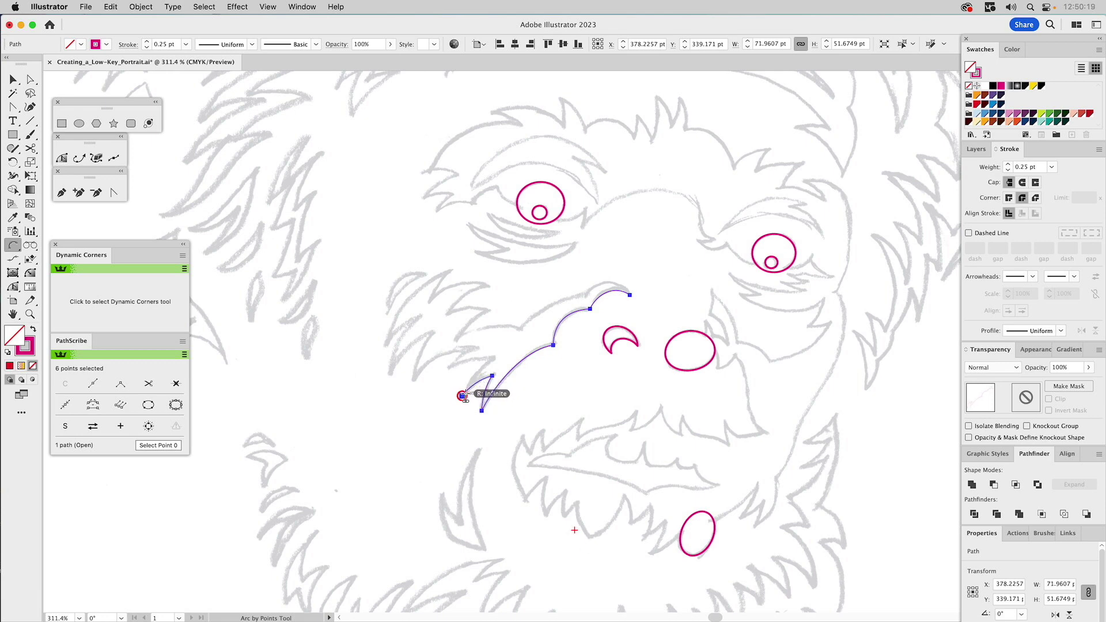
{"action": "left_click", "coordinate": [494, 357]}
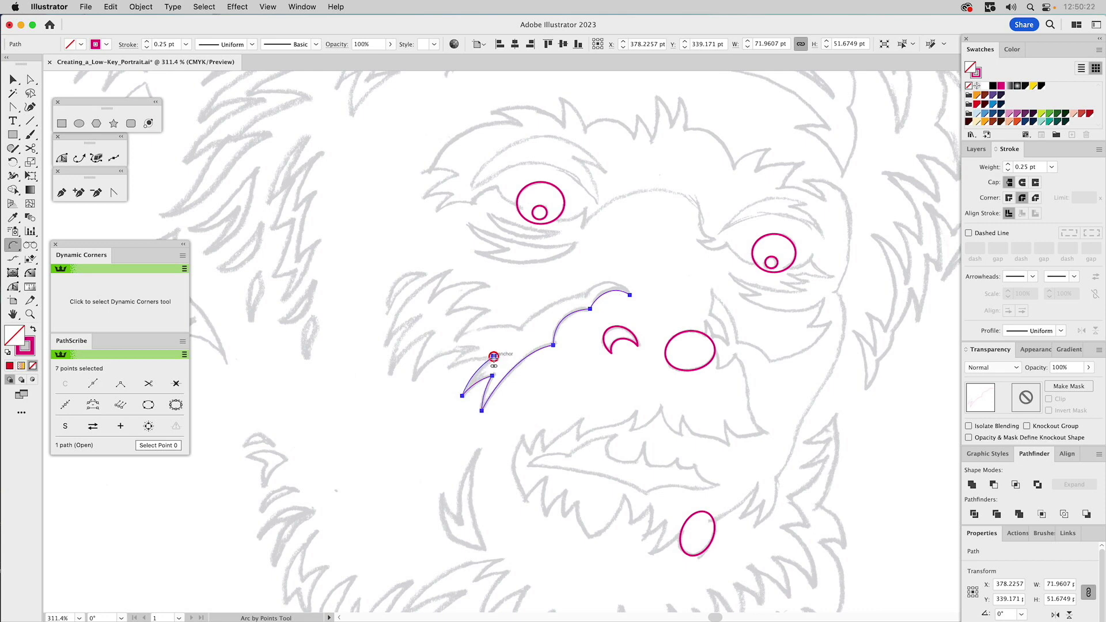
{"action": "left_click", "coordinate": [448, 366]}
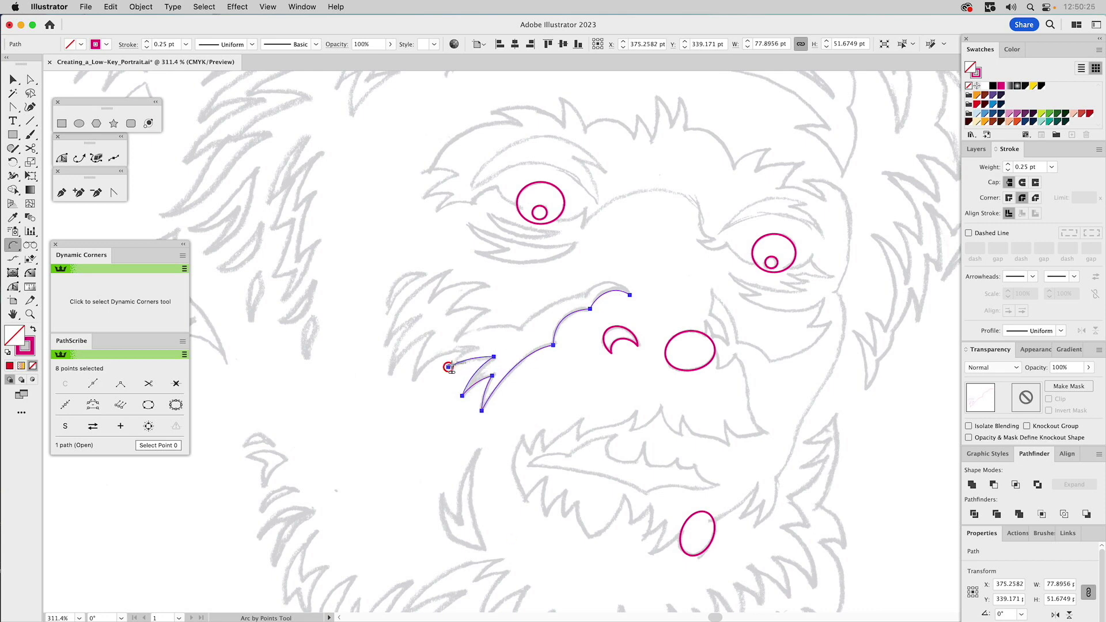
{"action": "left_click", "coordinate": [476, 349]}
{"action": "left_click", "coordinate": [475, 348]}
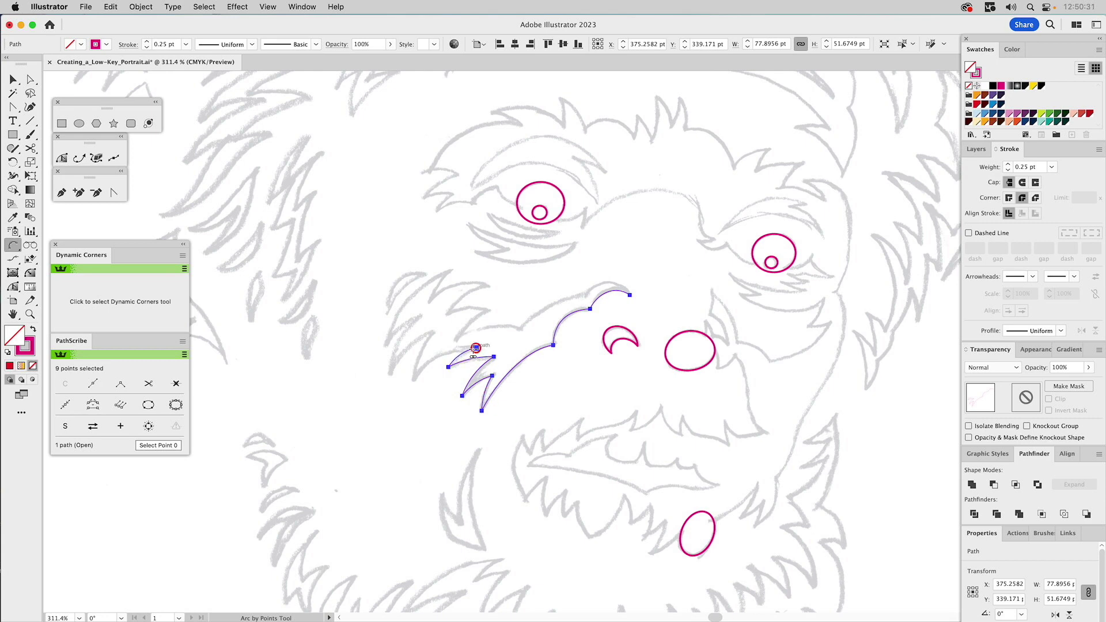
{"action": "left_click", "coordinate": [416, 380]}
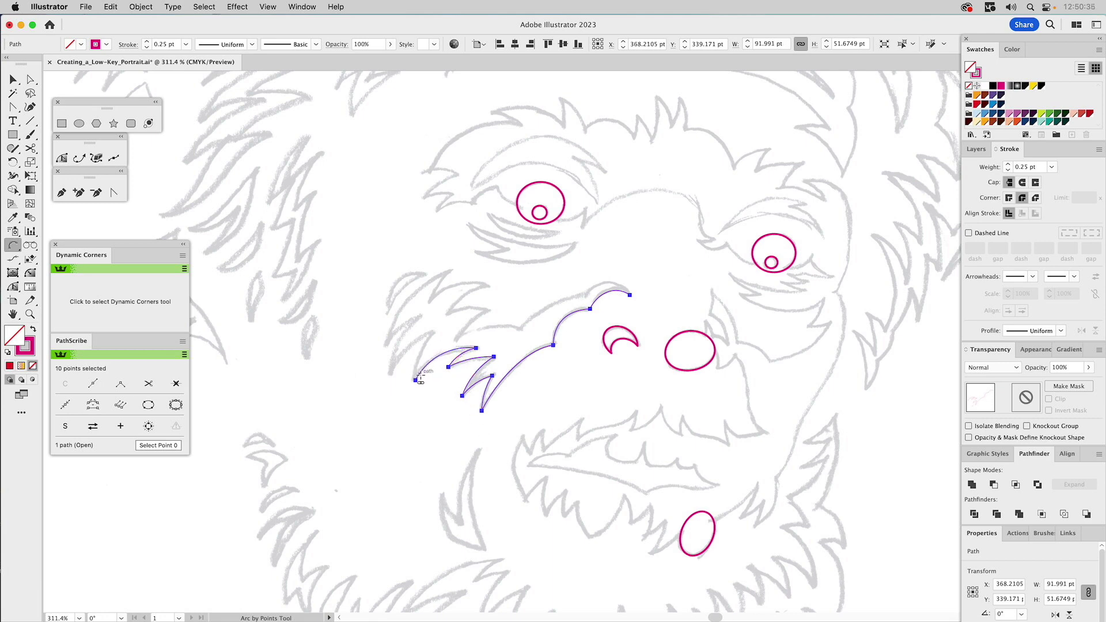
Trace the outer-left spikes of the sketched cheek tuft with four connected arcs
{"action": "left_click", "coordinate": [432, 330]}
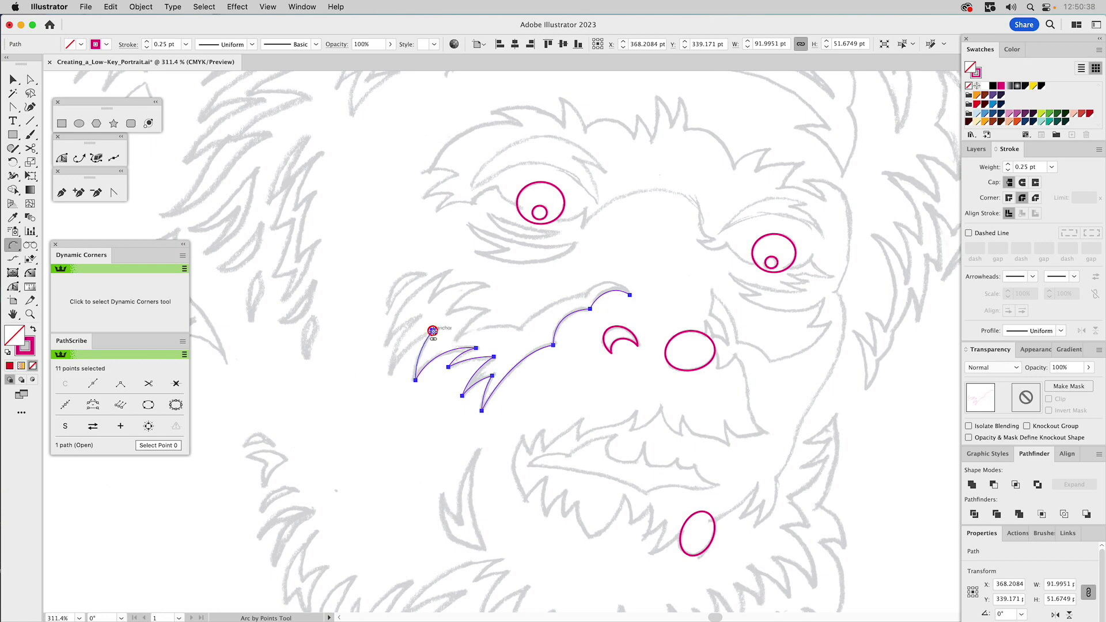
{"action": "left_click", "coordinate": [389, 374]}
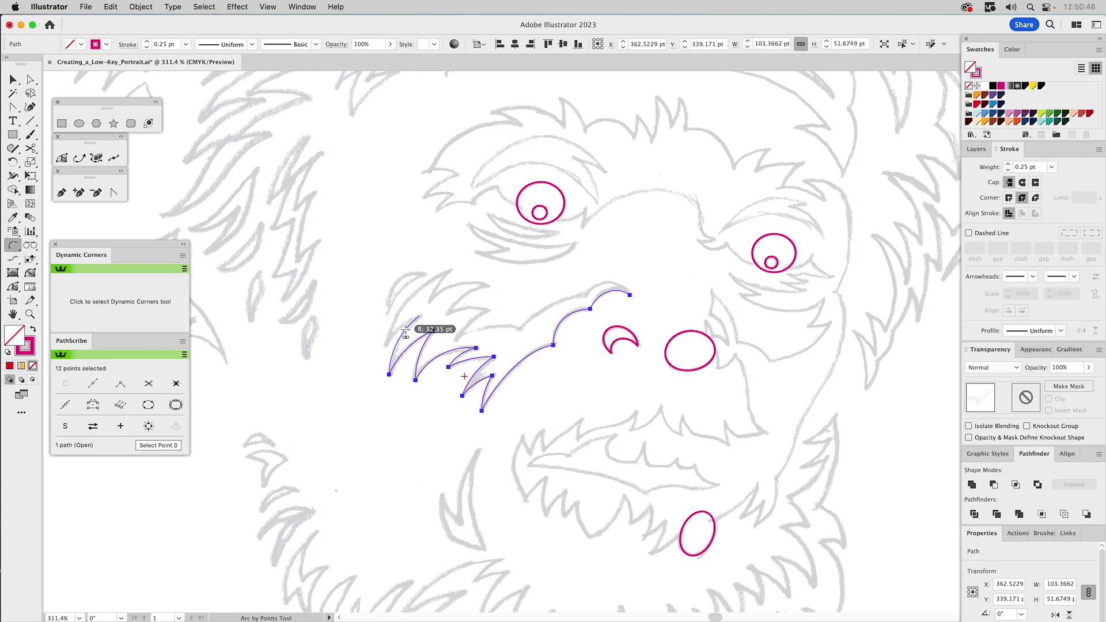
{"action": "left_click", "coordinate": [420, 315]}
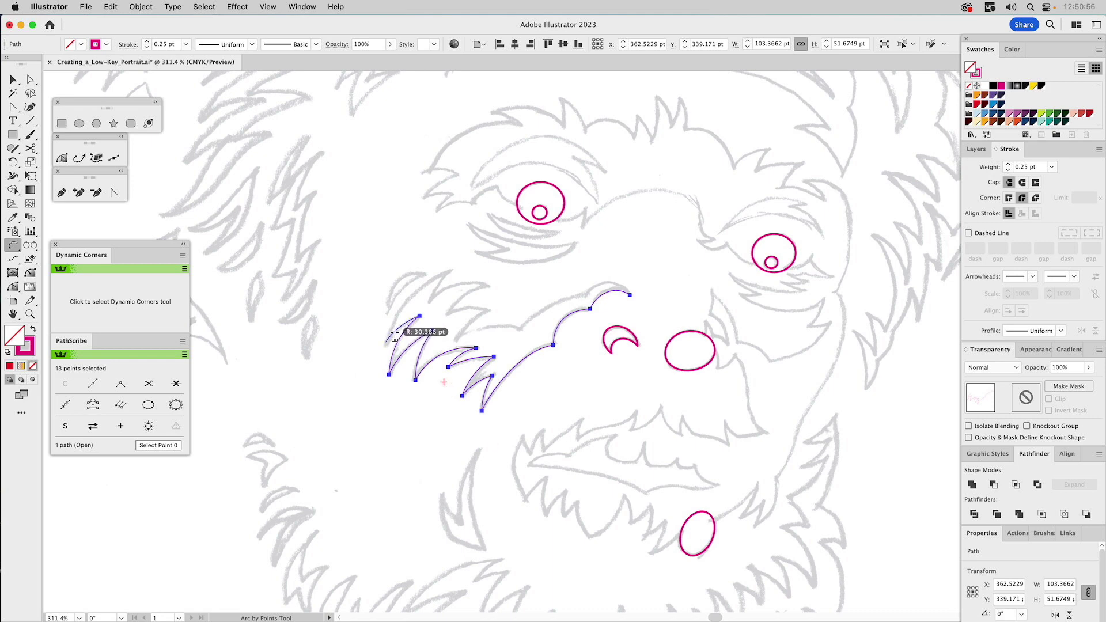
{"action": "left_click", "coordinate": [386, 342]}
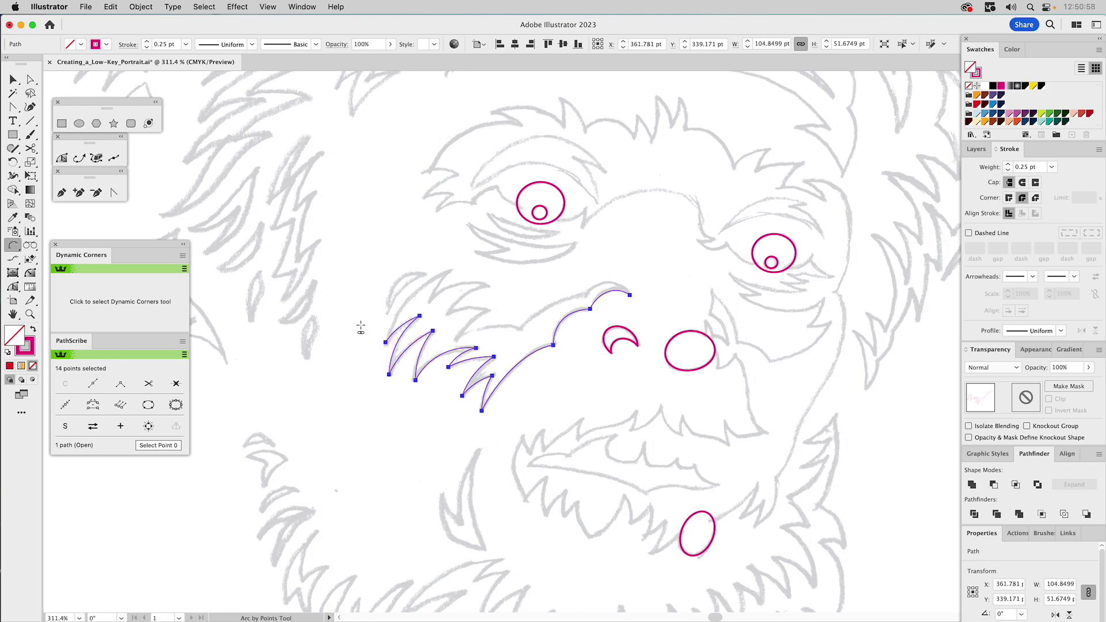
Carry the cheek path around the tuft's topmost spike and along the neighbouring upper spike with three arcs, using the Arc by Points tool
{"action": "left_click", "coordinate": [19, 248]}
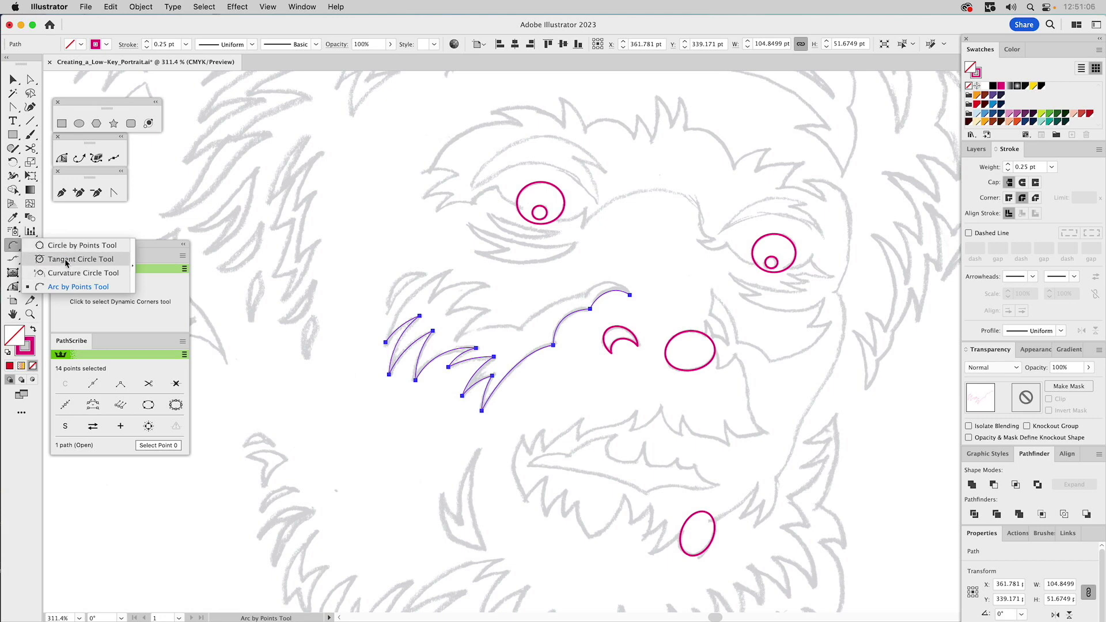
{"action": "left_click", "coordinate": [50, 288]}
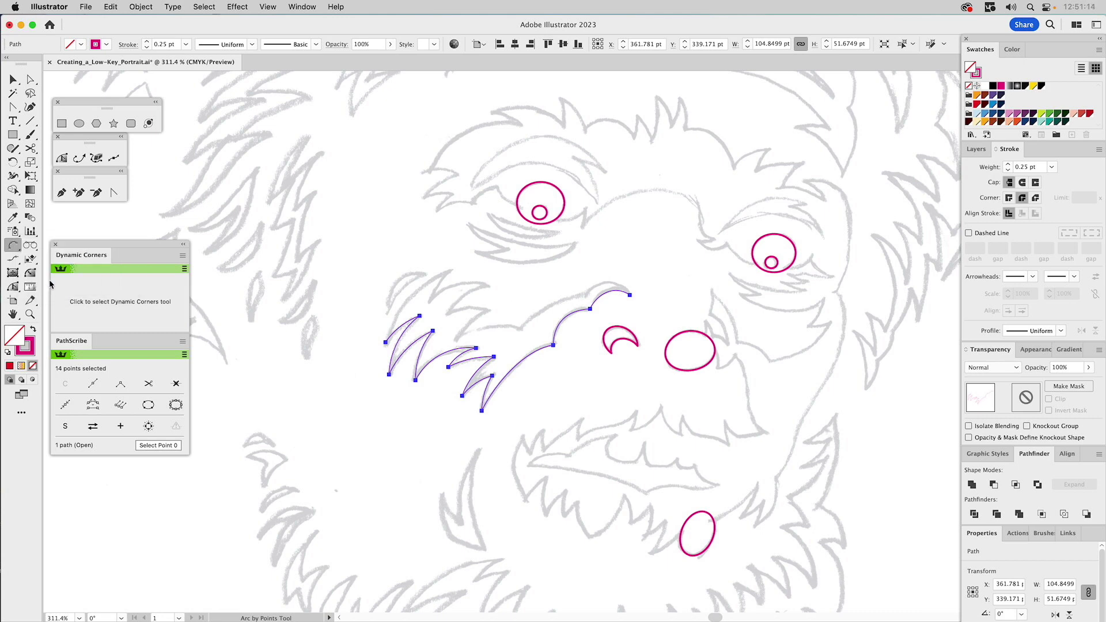
{"action": "left_click", "coordinate": [386, 342]}
{"action": "left_click", "coordinate": [452, 269]}
{"action": "left_click", "coordinate": [427, 286]}
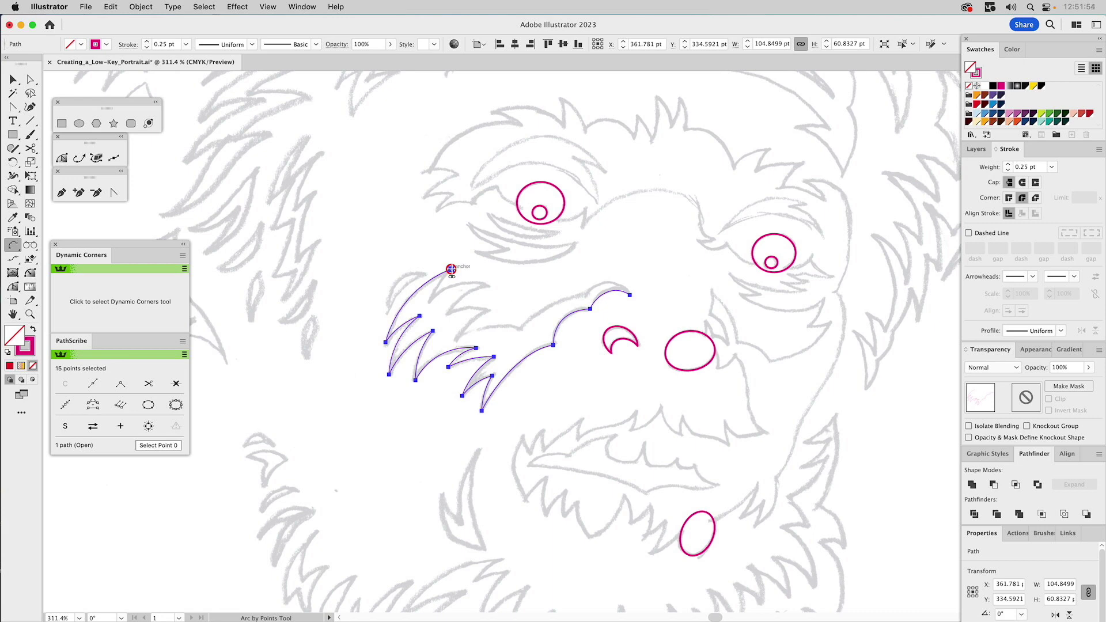
{"action": "left_click", "coordinate": [429, 302]}
{"action": "left_click", "coordinate": [488, 285]}
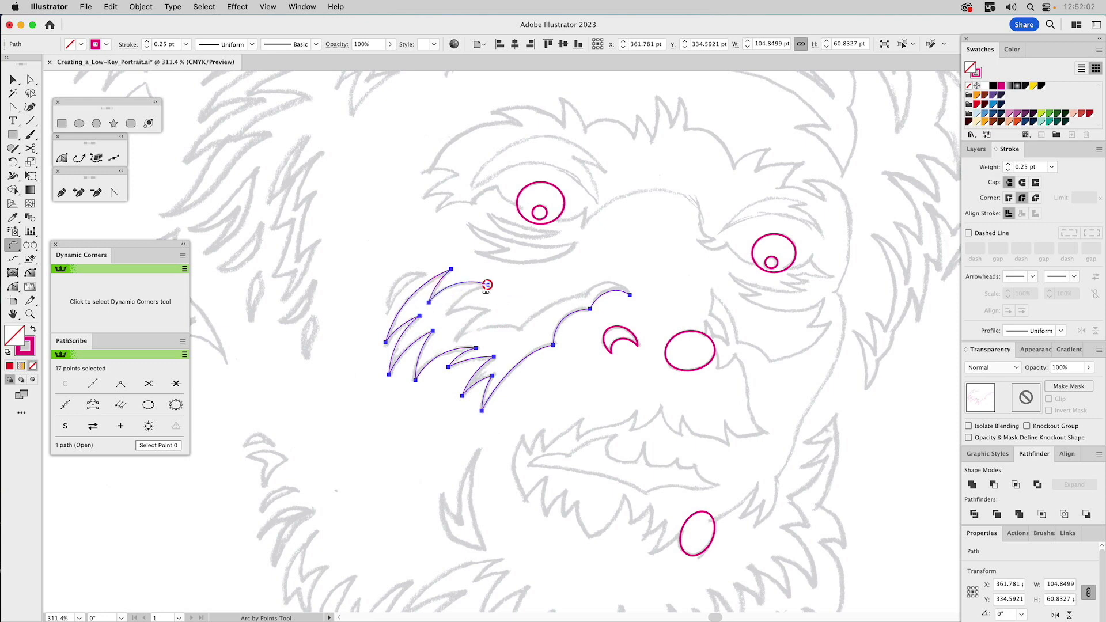
Add three arcs following the inner notches of the cheek tuft down to its upper cheek line
{"action": "left_click", "coordinate": [446, 314]}
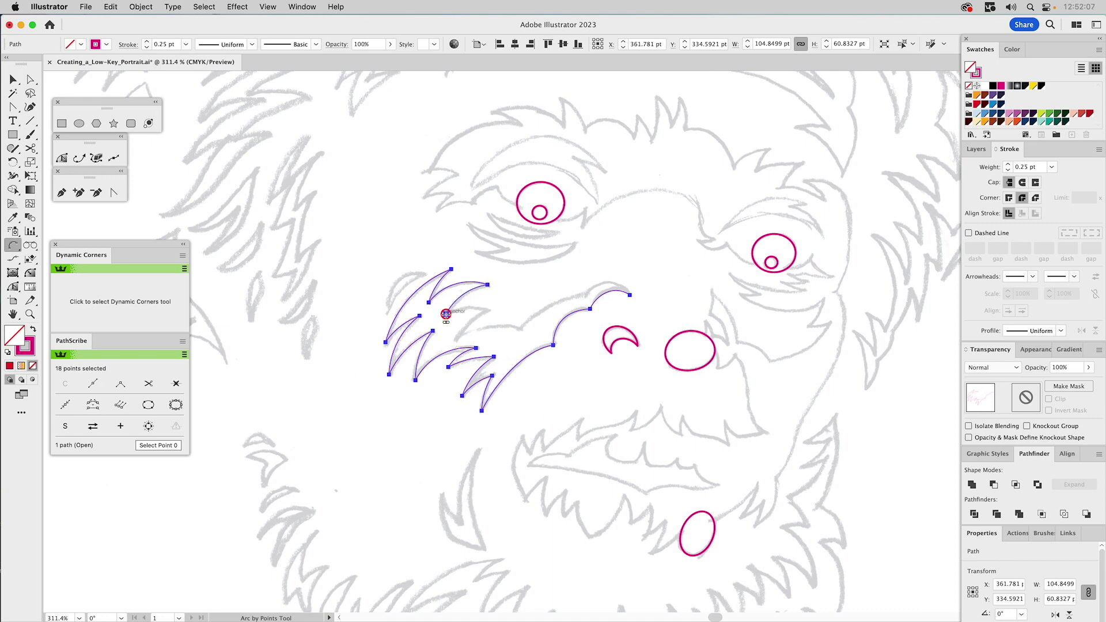
{"action": "left_click", "coordinate": [489, 309]}
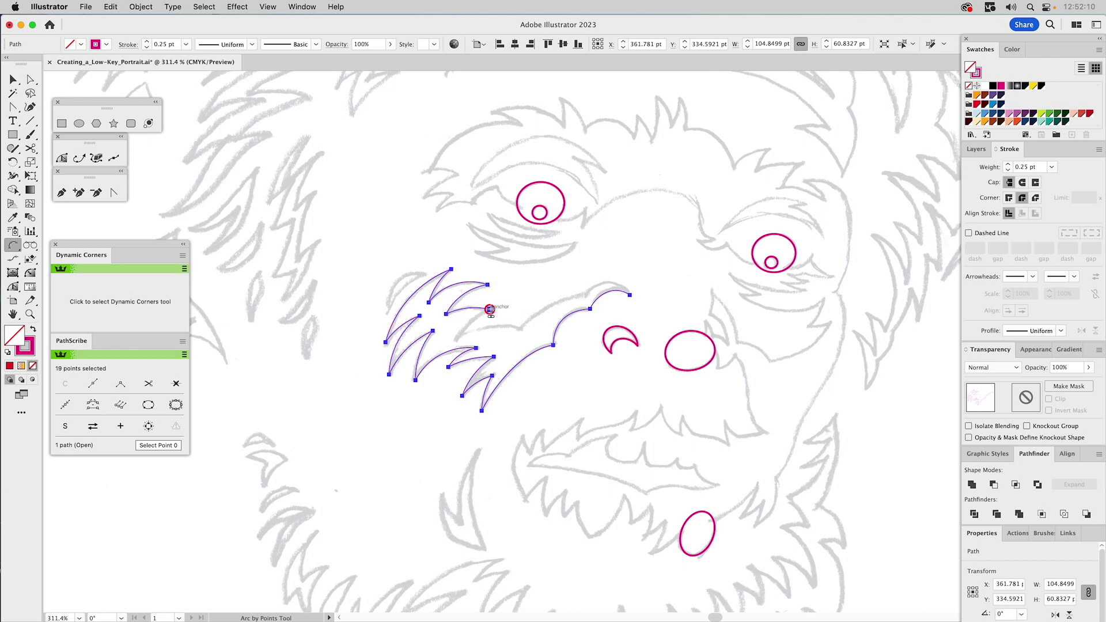
{"action": "left_click", "coordinate": [455, 338]}
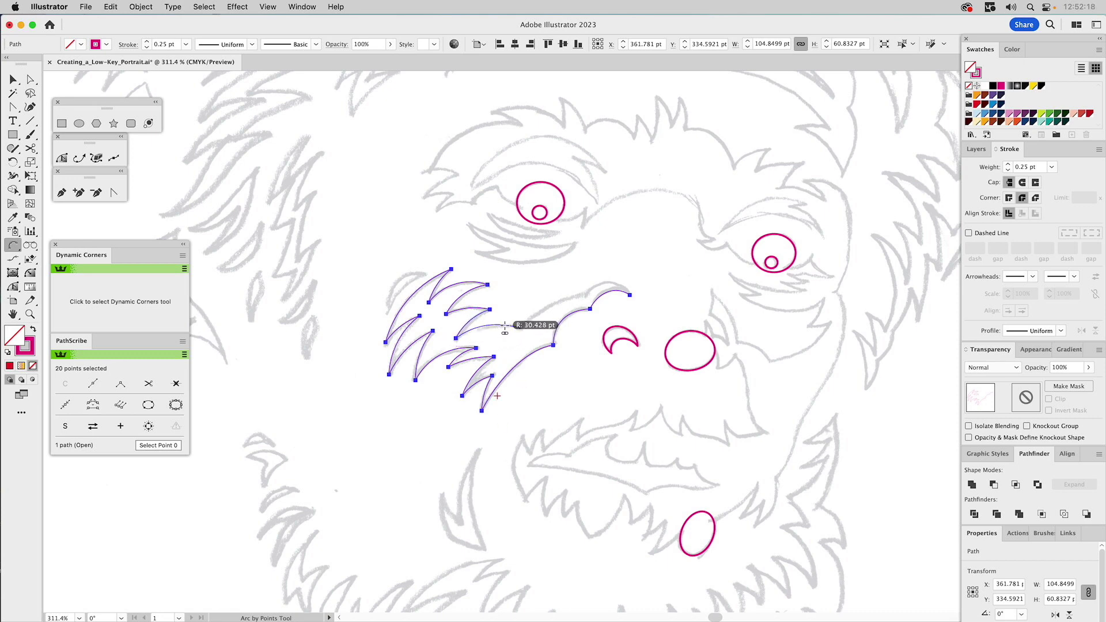
Close the cheek path with arcs along its upper edge to the starting point beside the nose, and deselect it
{"action": "left_click", "coordinate": [520, 328]}
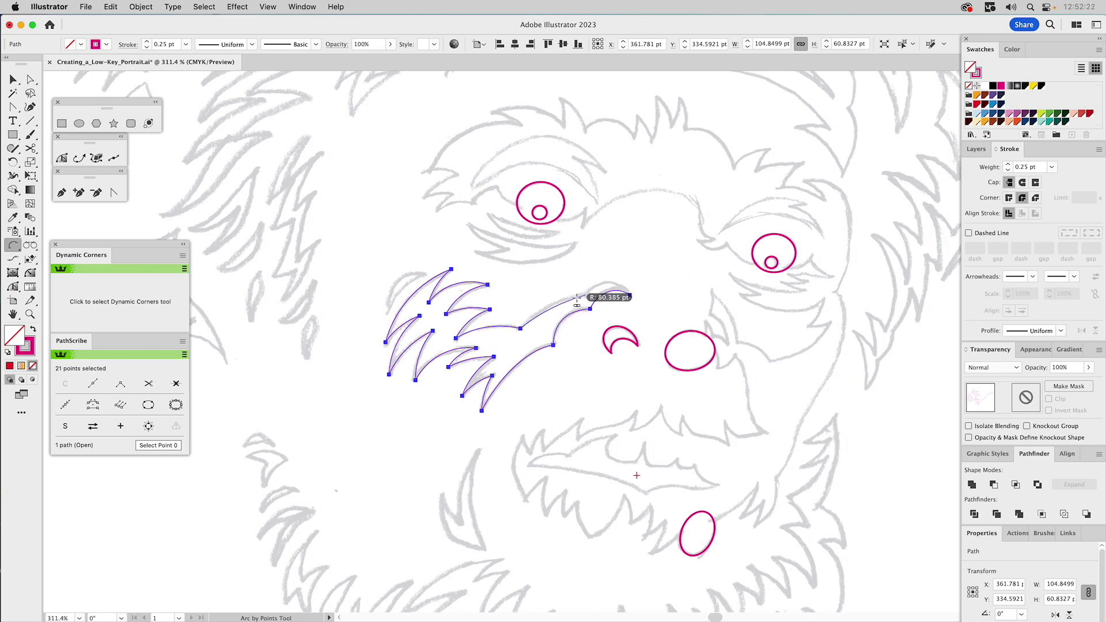
{"action": "left_click", "coordinate": [585, 295]}
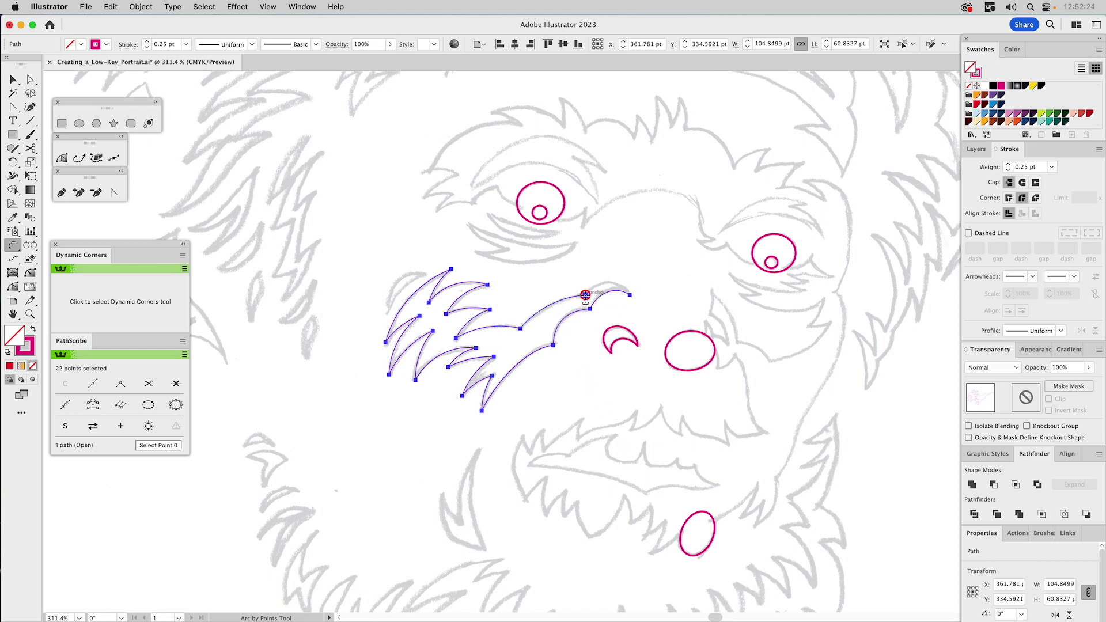
{"action": "left_click", "coordinate": [627, 292]}
{"action": "key", "text": "v"}
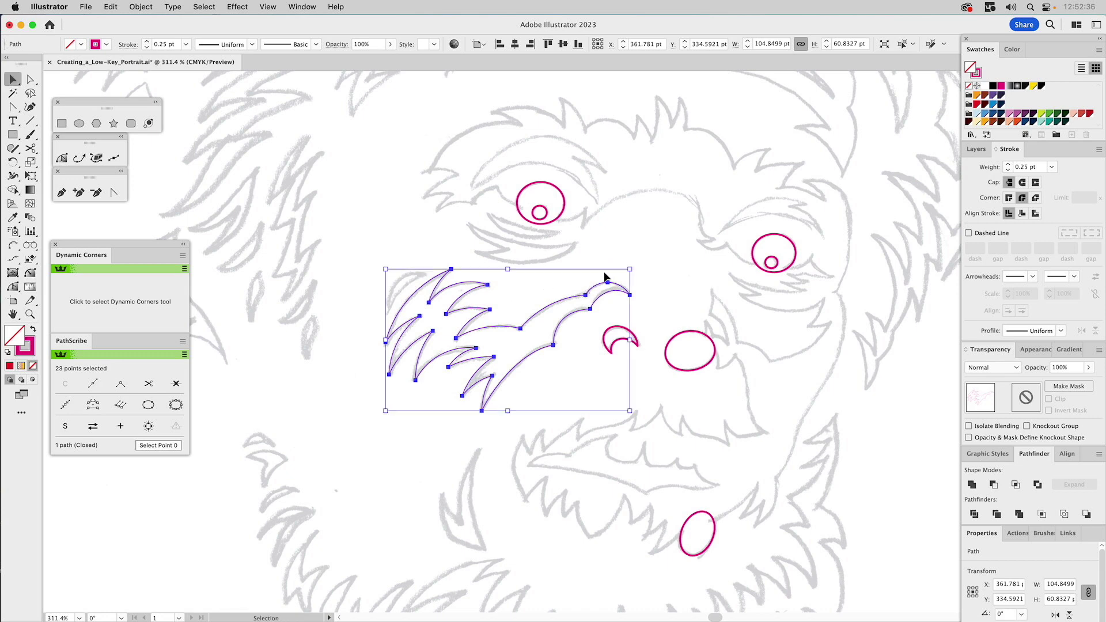
{"action": "left_click", "coordinate": [611, 261]}
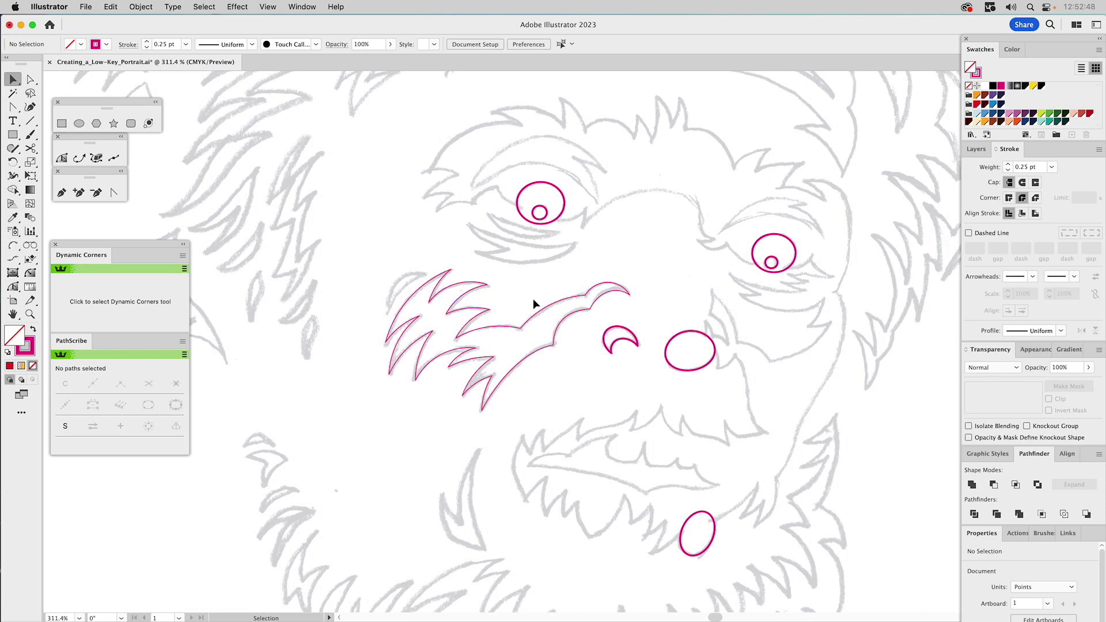
Bring the sketched mouth into close view and activate the Arc by Points tool
{"action": "scroll", "coordinate": [667, 462], "scroll_direction": "down", "scroll_amount": 5}
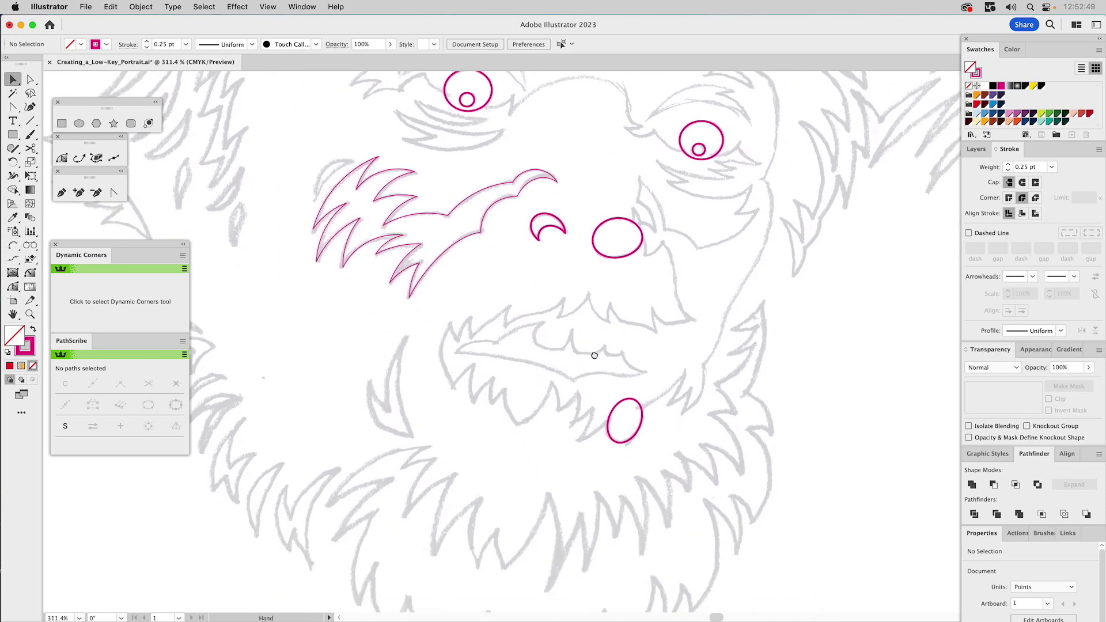
{"action": "left_click", "coordinate": [29, 315]}
{"action": "left_click_drag", "start_coordinate": [406, 285], "coordinate": [696, 433]}
{"action": "left_click_drag", "start_coordinate": [643, 391], "coordinate": [593, 330]}
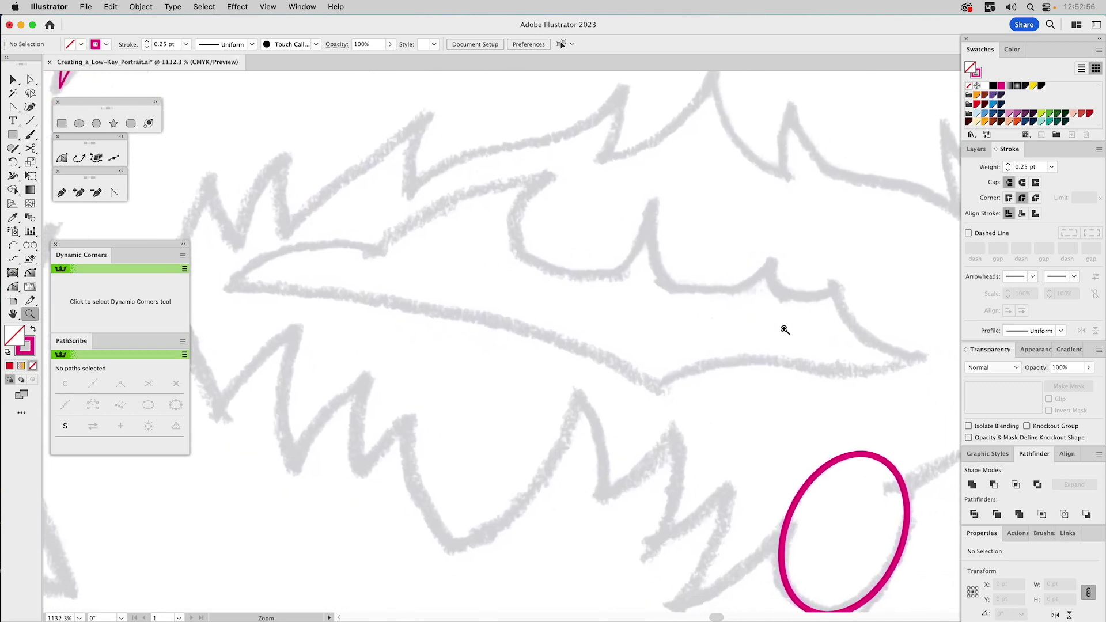
{"action": "left_click", "coordinate": [18, 244]}
{"action": "left_click", "coordinate": [227, 289]}
{"action": "left_click", "coordinate": [347, 255]}
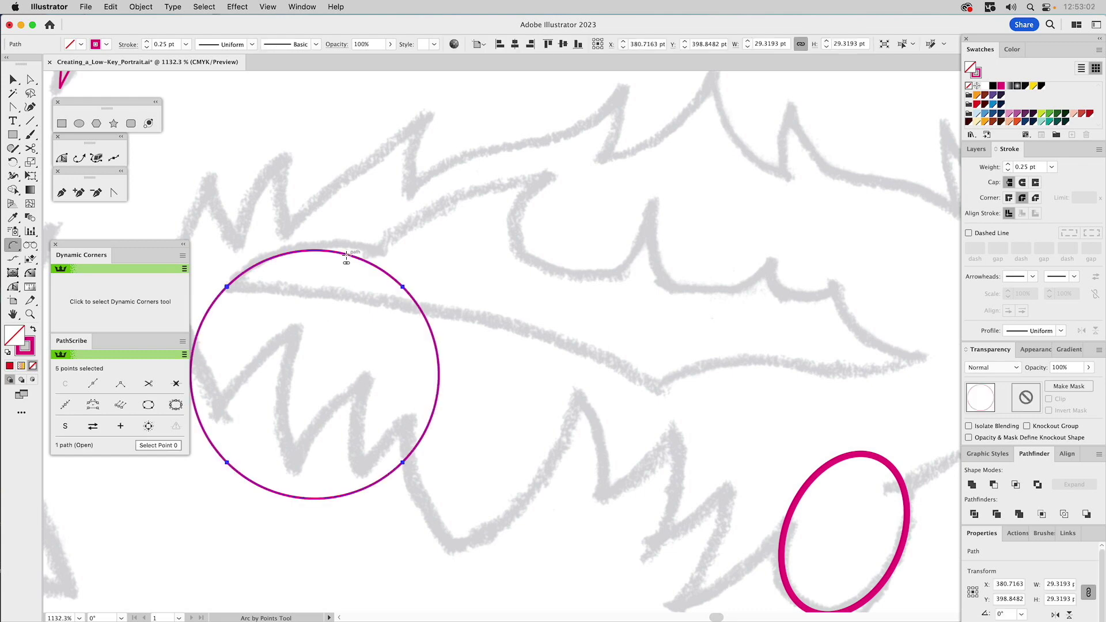
{"action": "key", "text": "super+z"}
Draw two connected arcs along the upper edge of the sketched mouth opening, starting at its left corner
{"action": "left_click", "coordinate": [227, 289]}
{"action": "left_click", "coordinate": [381, 253]}
{"action": "left_click", "coordinate": [322, 246]}
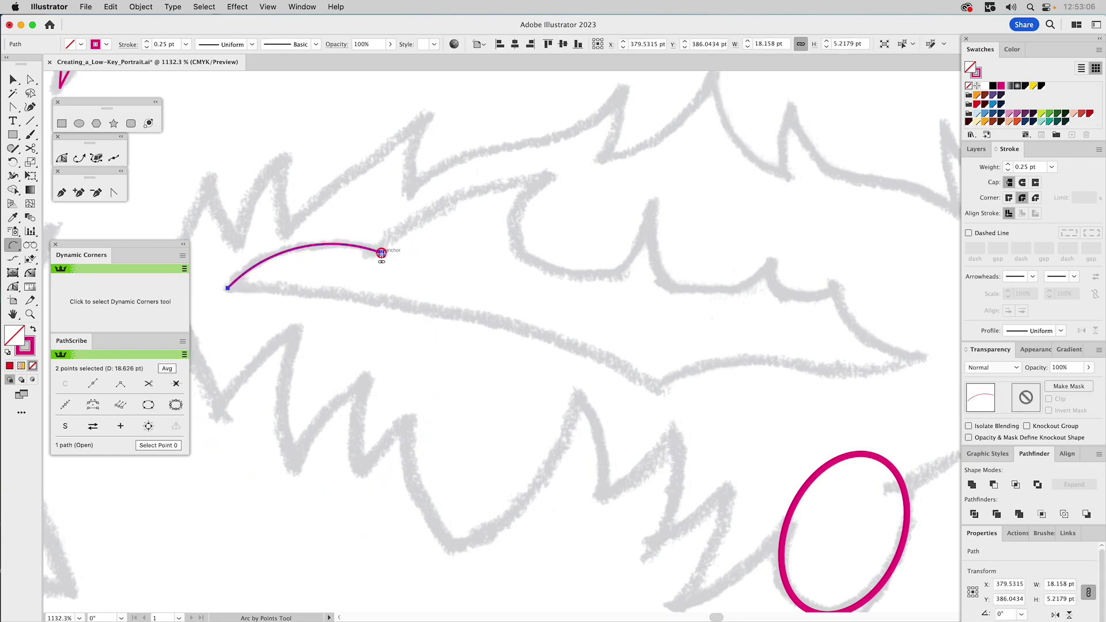
{"action": "left_click", "coordinate": [541, 175]}
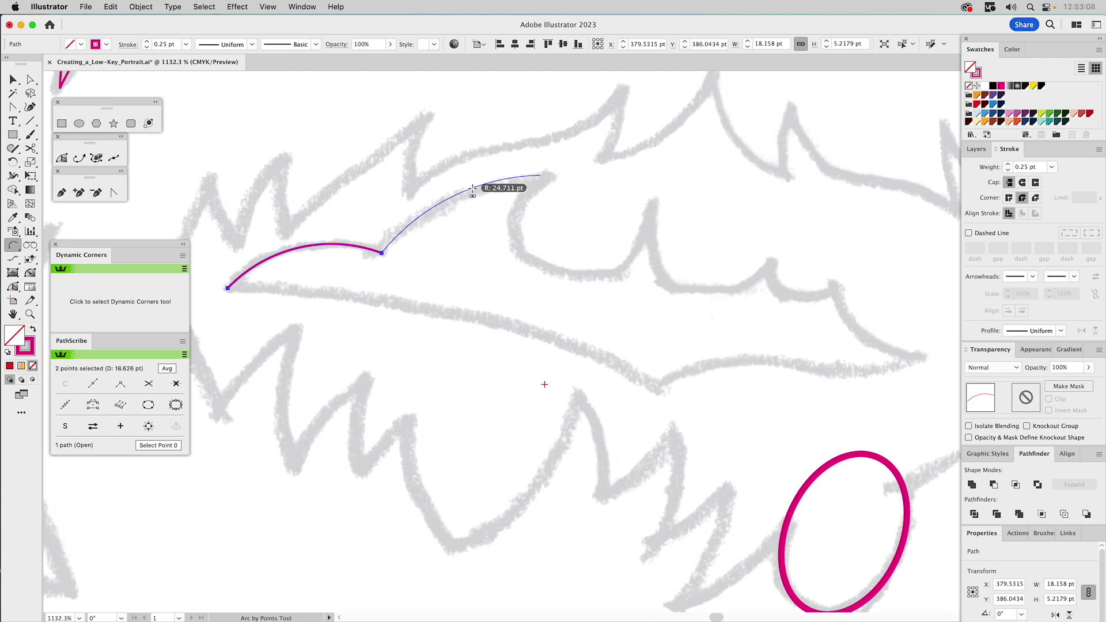
{"action": "left_click", "coordinate": [545, 171]}
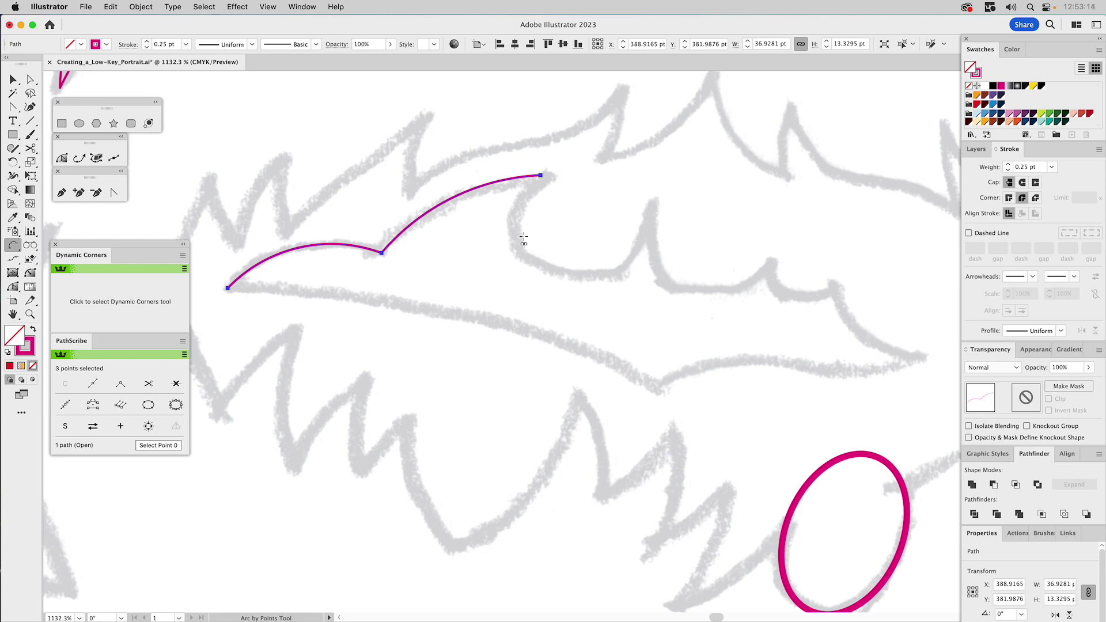
Continue the mouth path from the arcs' right end with the Pen tool, following the sketched rounded dips and pointed peaks
{"action": "key", "text": "v"}
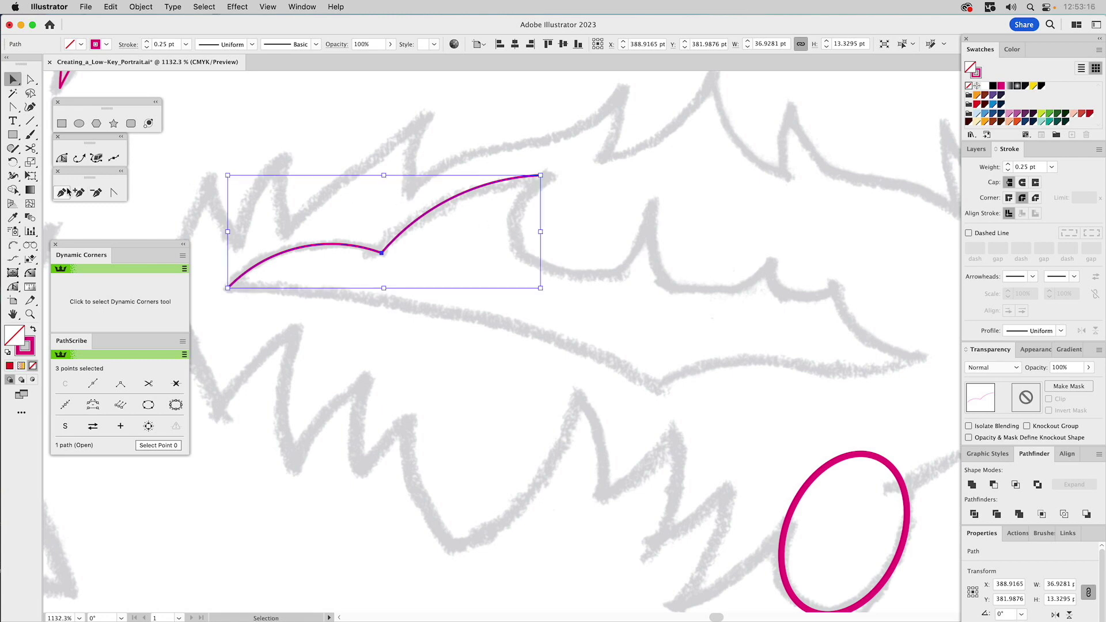
{"action": "key", "text": "p"}
{"action": "left_click_drag", "start_coordinate": [540, 176], "coordinate": [631, 271]}
{"action": "left_click", "coordinate": [652, 203]}
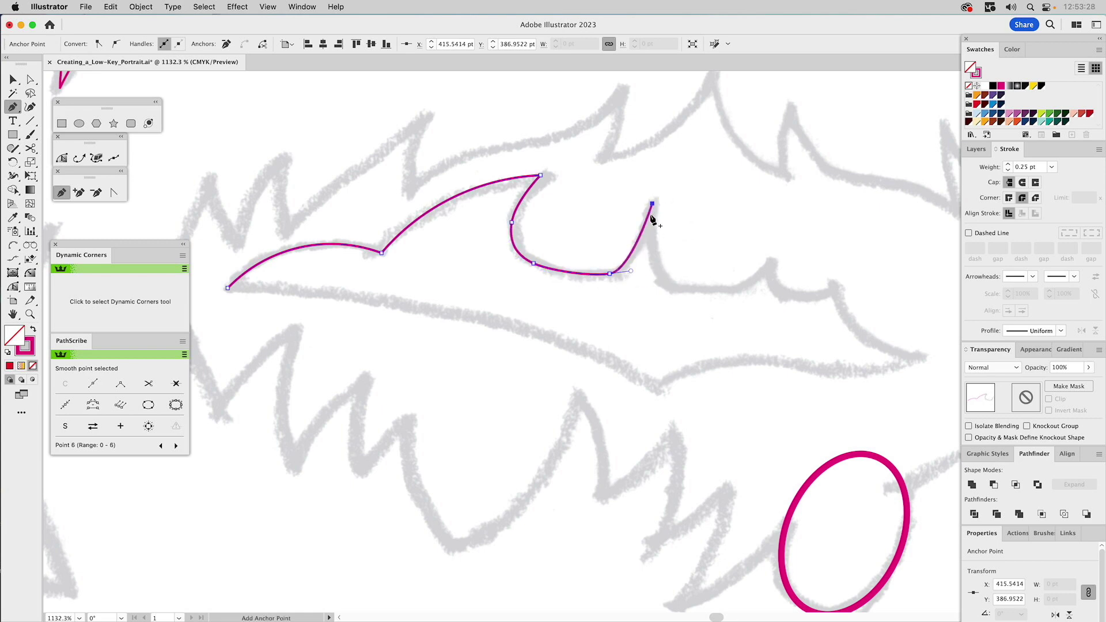
{"action": "left_click_drag", "start_coordinate": [656, 264], "coordinate": [703, 291]}
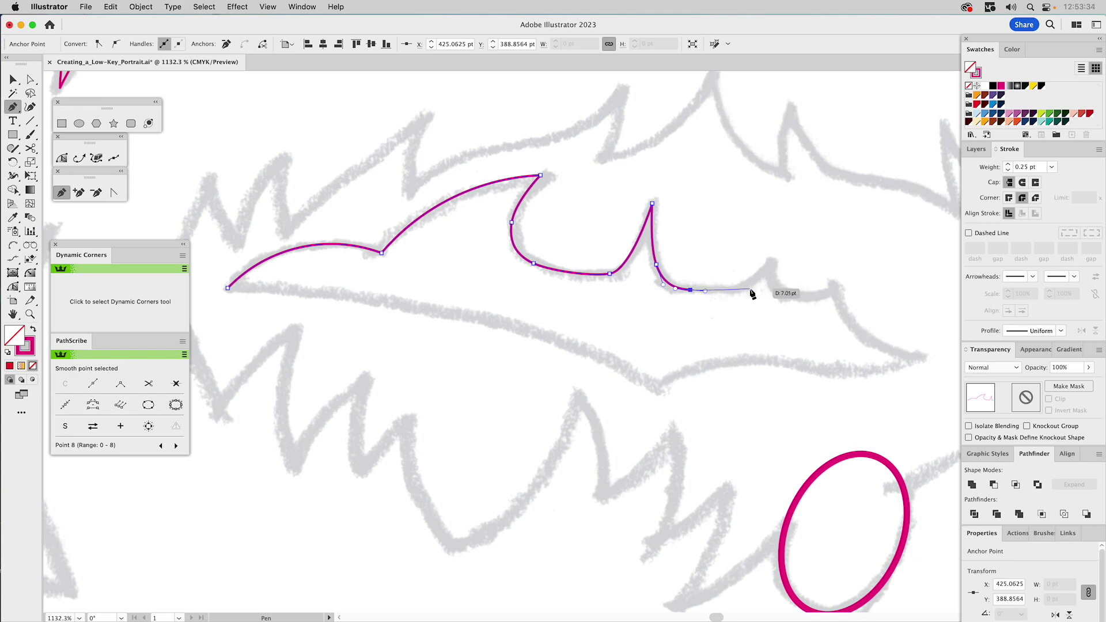
{"action": "left_click", "coordinate": [770, 261]}
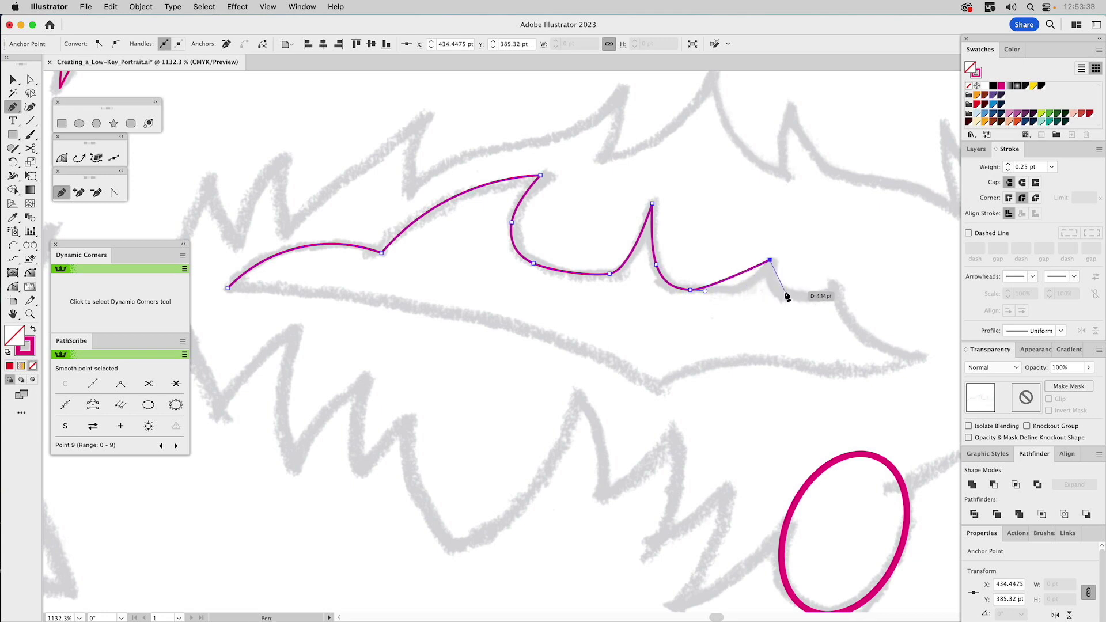
{"action": "left_click_drag", "start_coordinate": [786, 293], "coordinate": [796, 298]}
{"action": "left_click", "coordinate": [834, 291]}
Curve the segments beside the mouth path's two right peaks and its end point with the PathScribe tool, and deselect the path
{"action": "left_click_drag", "start_coordinate": [835, 292], "coordinate": [198, 272]}
{"action": "left_click", "coordinate": [12, 287]}
{"action": "left_click_drag", "start_coordinate": [12, 288], "coordinate": [50, 291]}
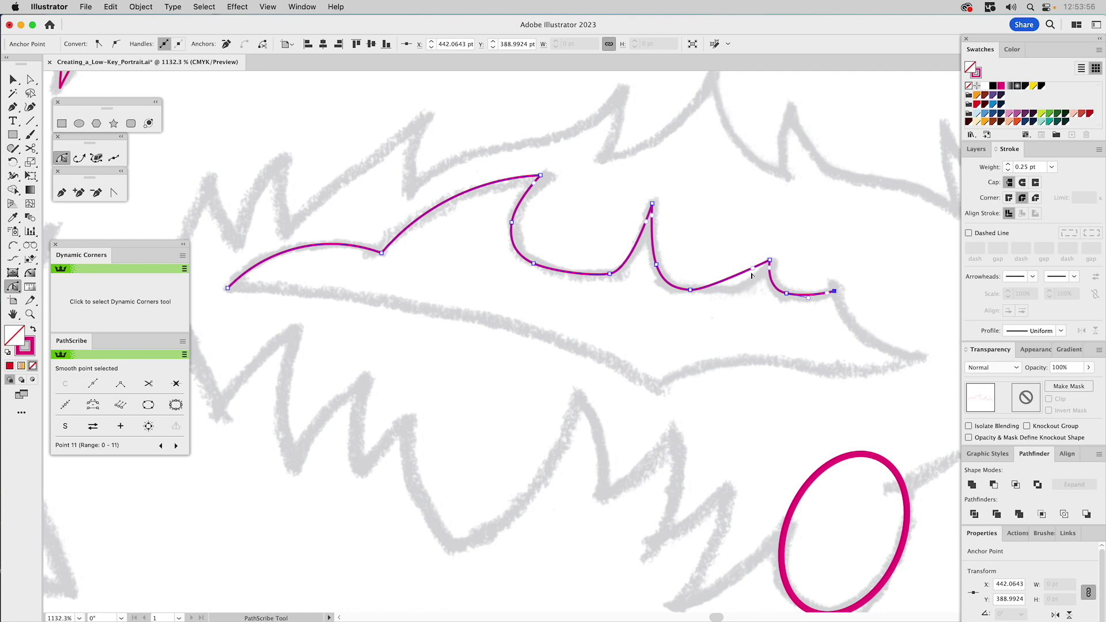
{"action": "left_click_drag", "start_coordinate": [754, 271], "coordinate": [752, 298]}
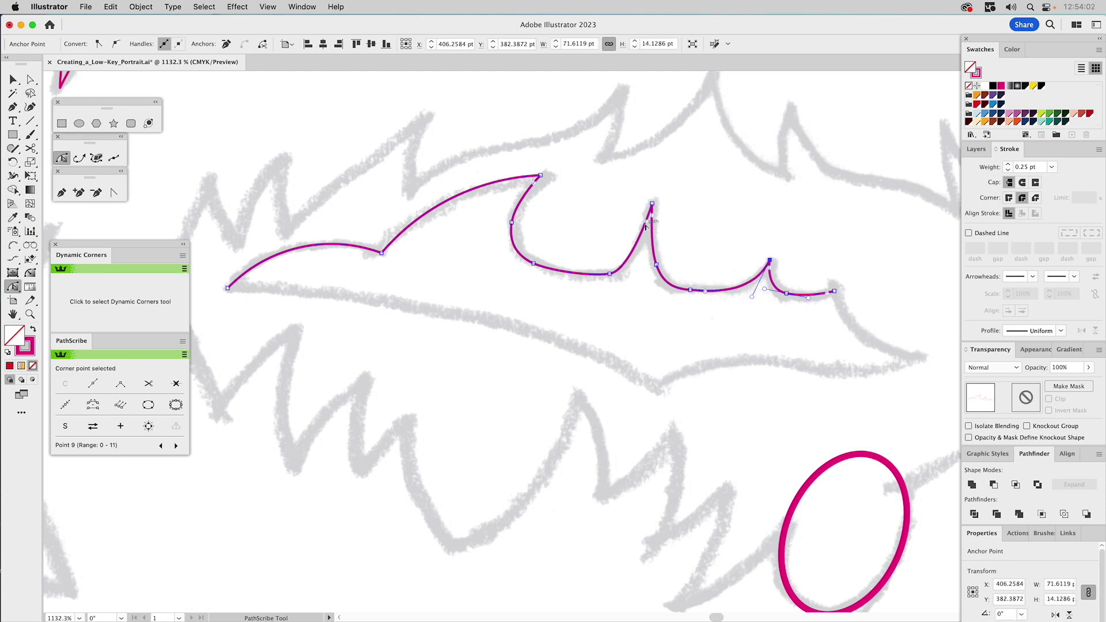
{"action": "left_click_drag", "start_coordinate": [648, 225], "coordinate": [646, 239]}
{"action": "left_click_drag", "start_coordinate": [828, 295], "coordinate": [817, 295]}
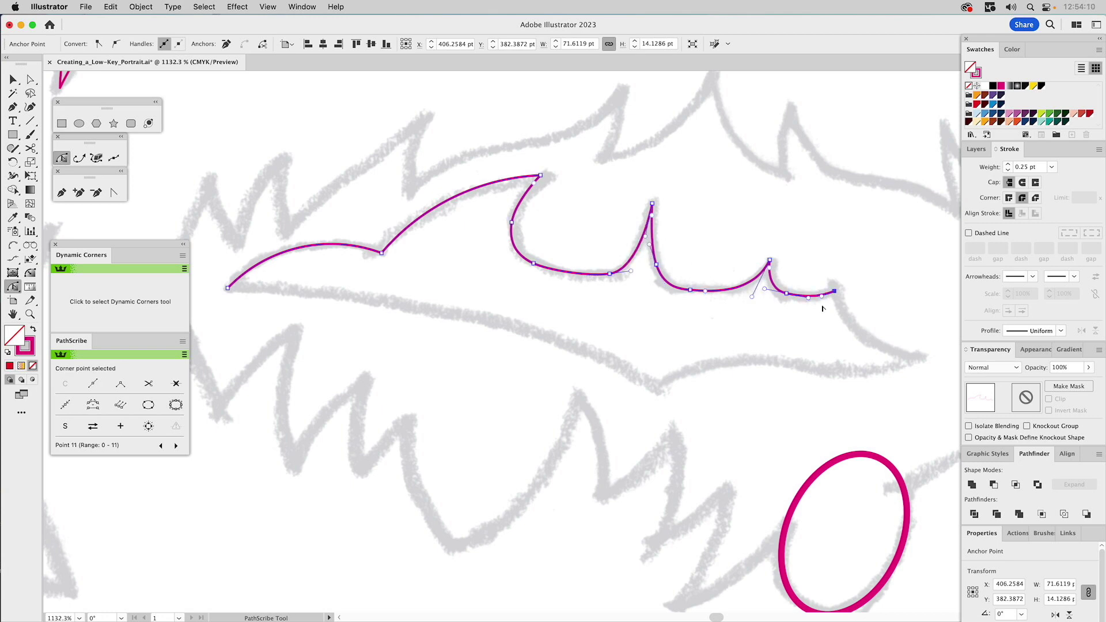
{"action": "left_click", "coordinate": [818, 275], "text": "super"}
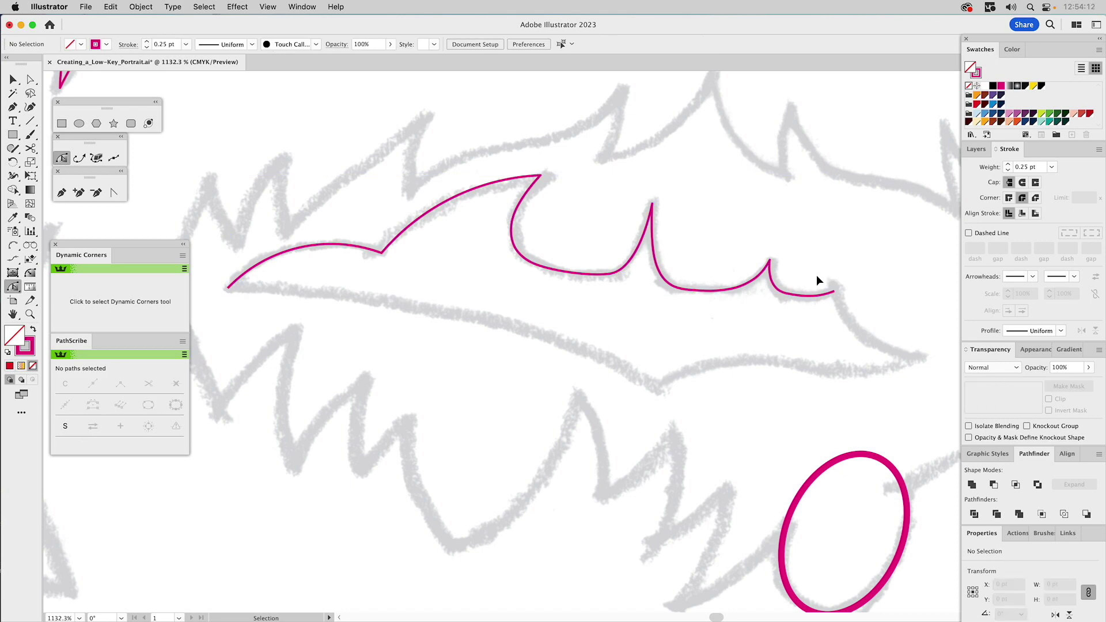
Extend the mouth path with Arc by Points from its right end to the sketched right corner, and on to the lower lip's pointed dip
{"action": "left_click", "coordinate": [17, 246]}
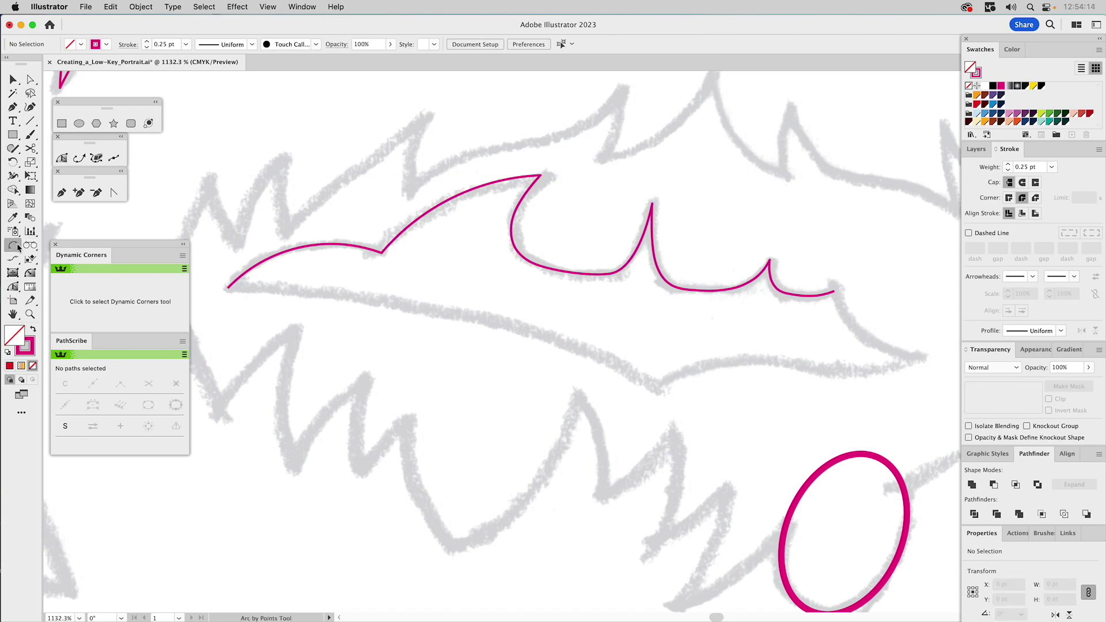
{"action": "left_click", "coordinate": [833, 293]}
{"action": "left_click", "coordinate": [923, 357]}
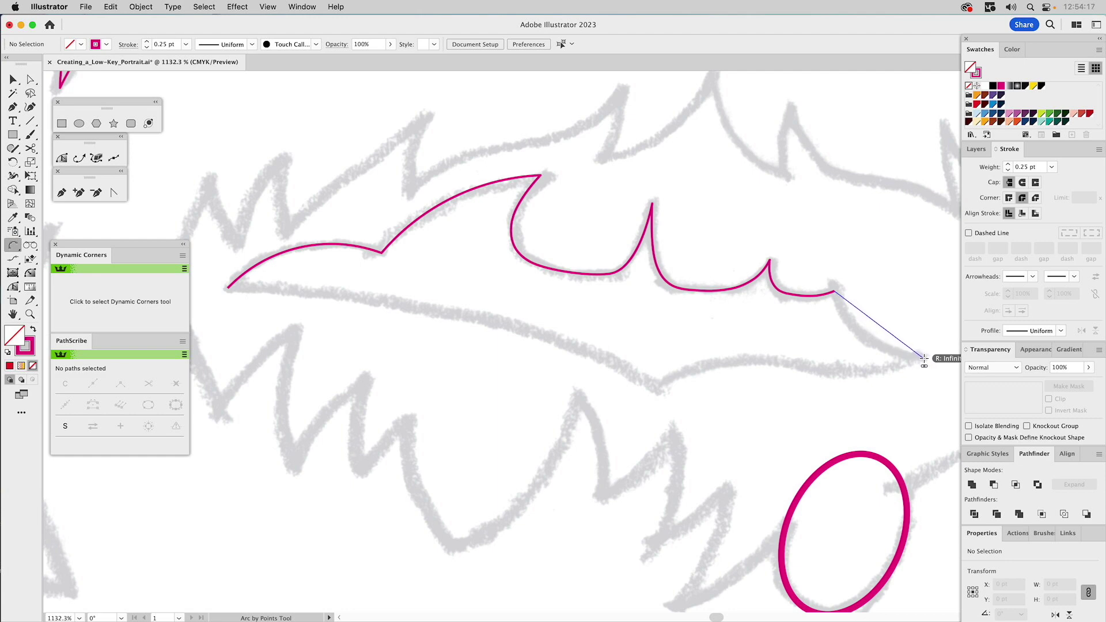
{"action": "left_click", "coordinate": [888, 350]}
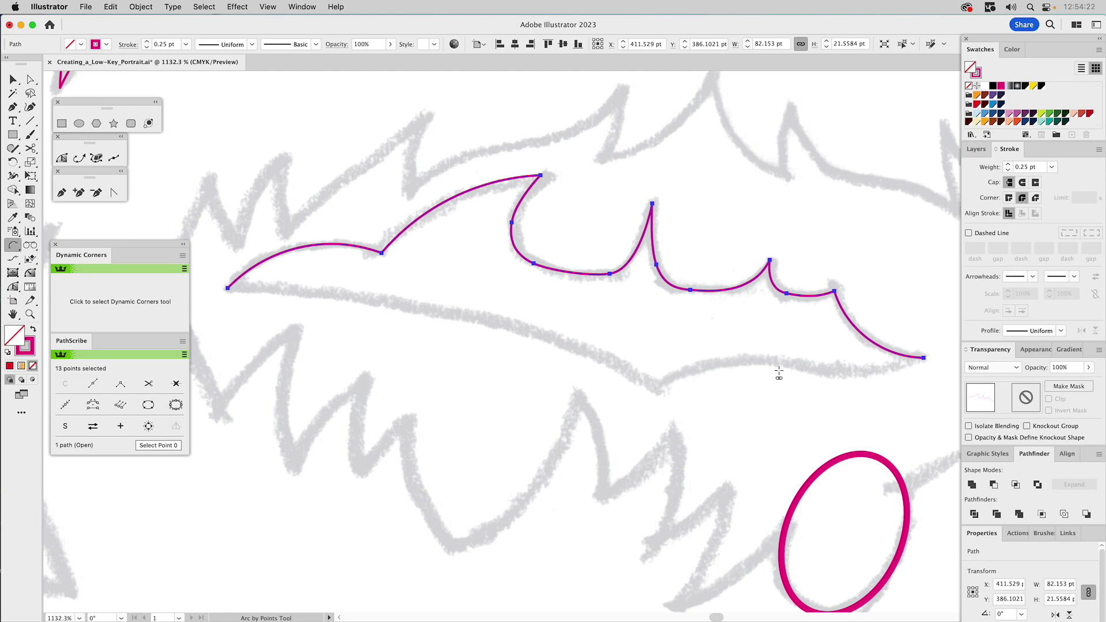
{"action": "left_click", "coordinate": [922, 358]}
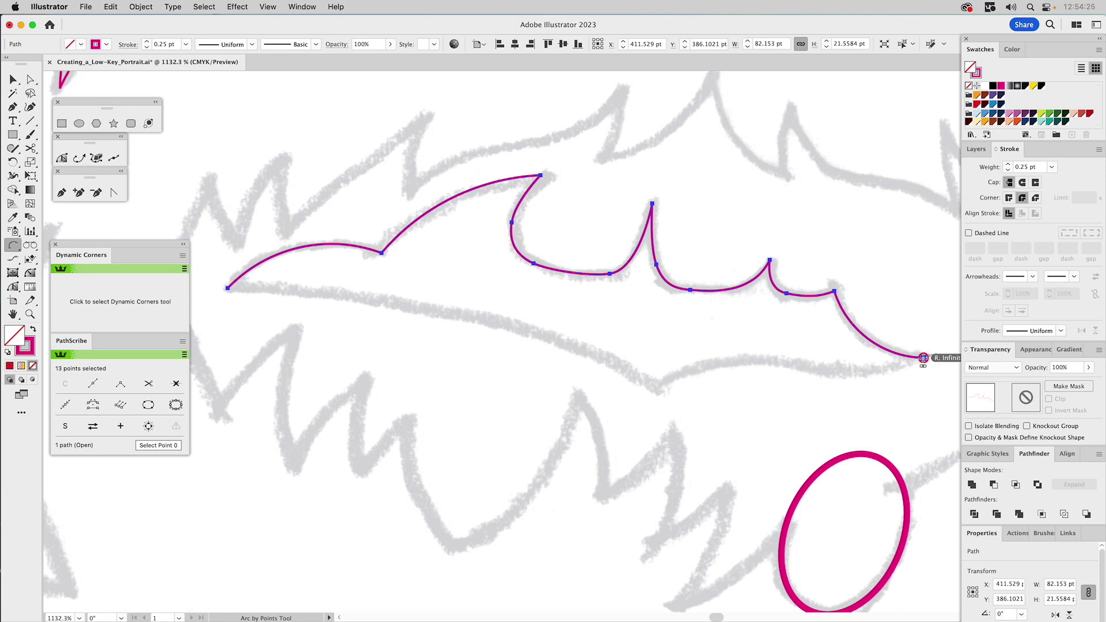
{"action": "left_click", "coordinate": [683, 390]}
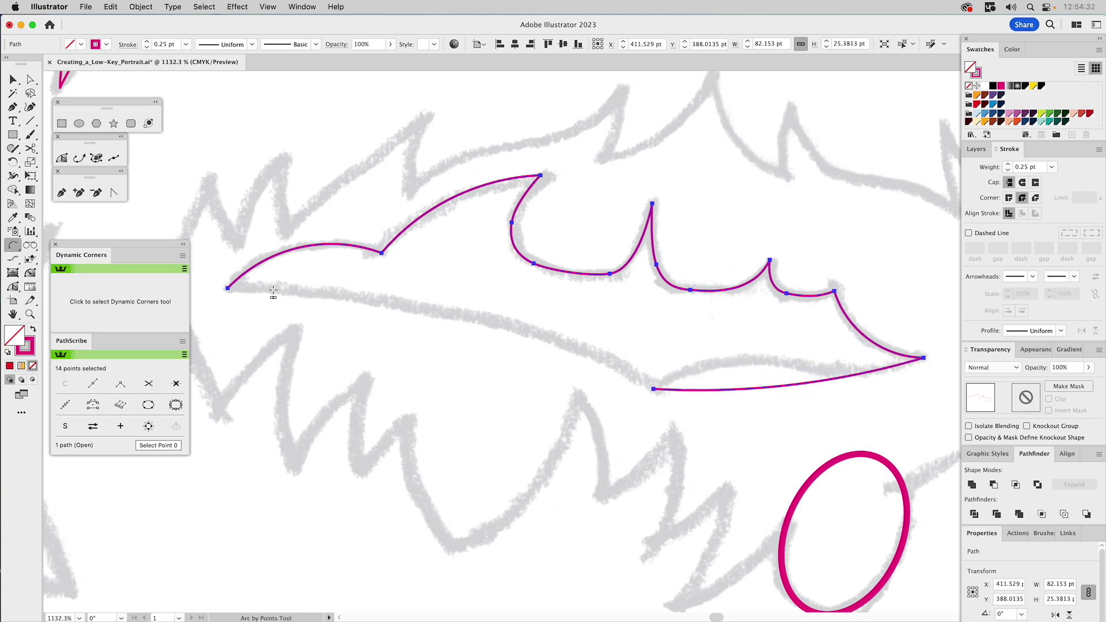
Reshape the lower lip's right segment into a shallow S-curve along the sketch with the PathScribe tool
{"action": "left_click", "coordinate": [13, 286]}
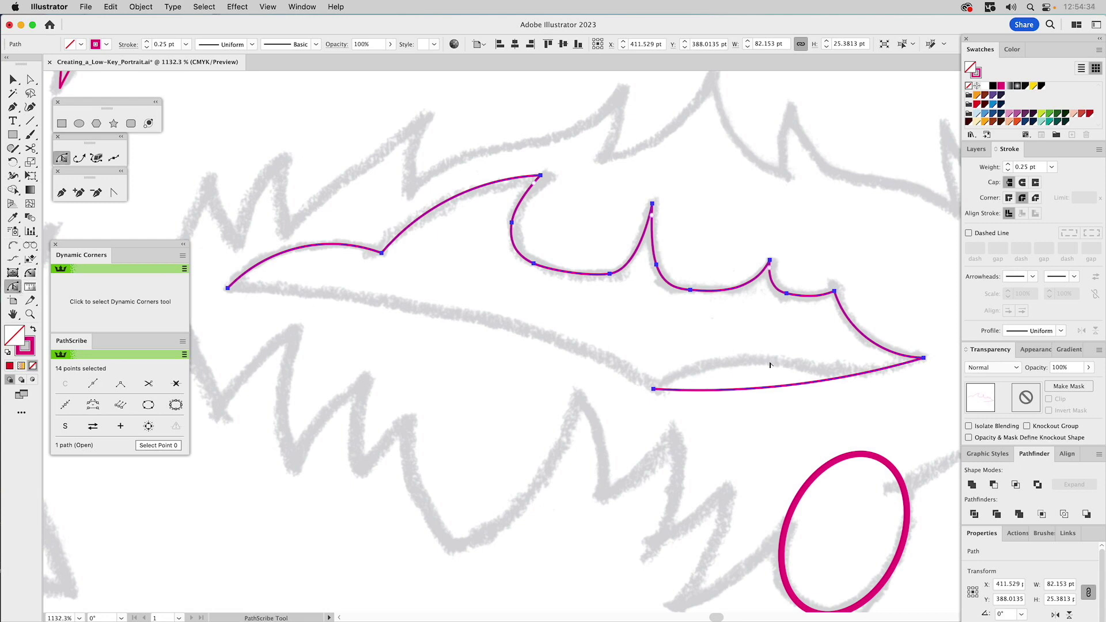
{"action": "left_click", "coordinate": [743, 392]}
{"action": "left_click_drag", "start_coordinate": [745, 395], "coordinate": [747, 329]}
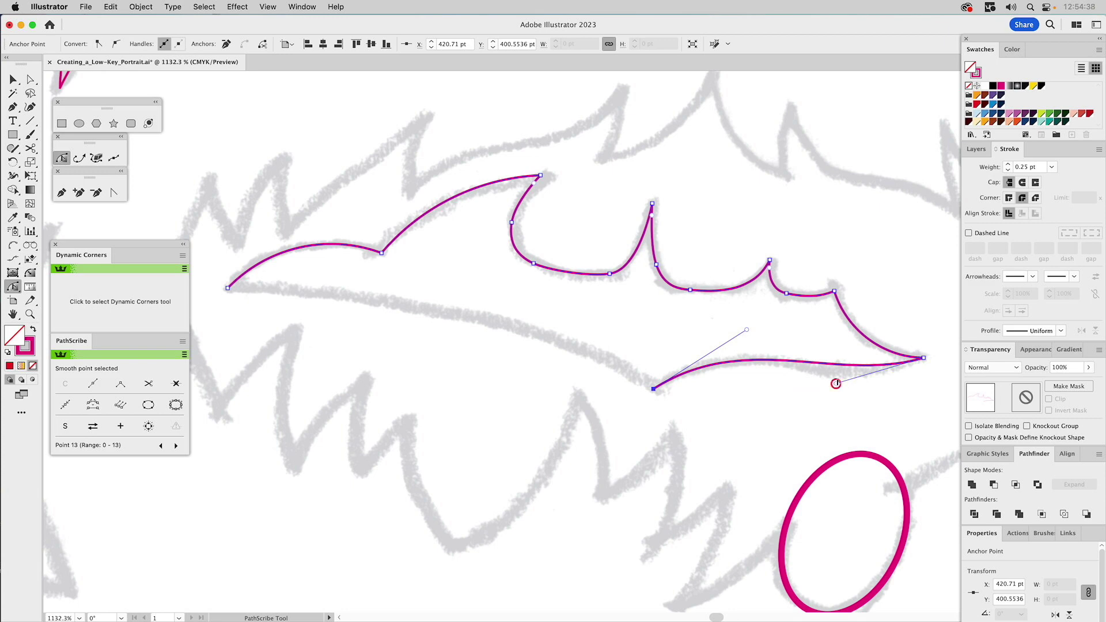
{"action": "left_click_drag", "start_coordinate": [836, 383], "coordinate": [830, 398]}
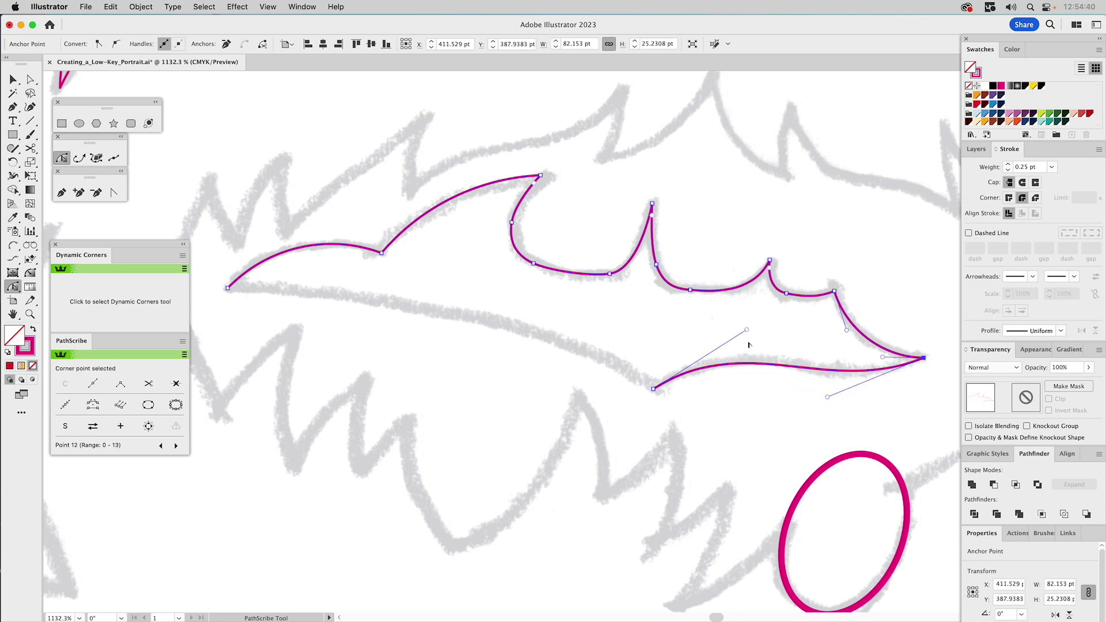
{"action": "left_click_drag", "start_coordinate": [747, 330], "coordinate": [756, 325]}
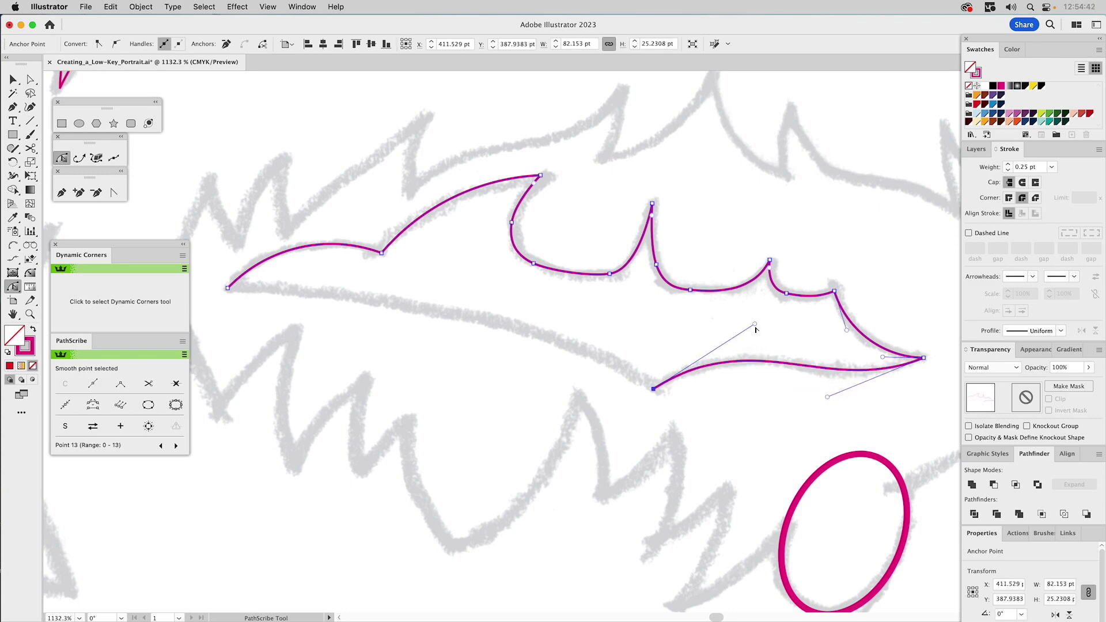
Close the mouth path with an arc from the lower dip to the left corner, and adjust its right handle to follow the sketch
{"action": "left_click", "coordinate": [13, 246]}
{"action": "left_click", "coordinate": [653, 389]}
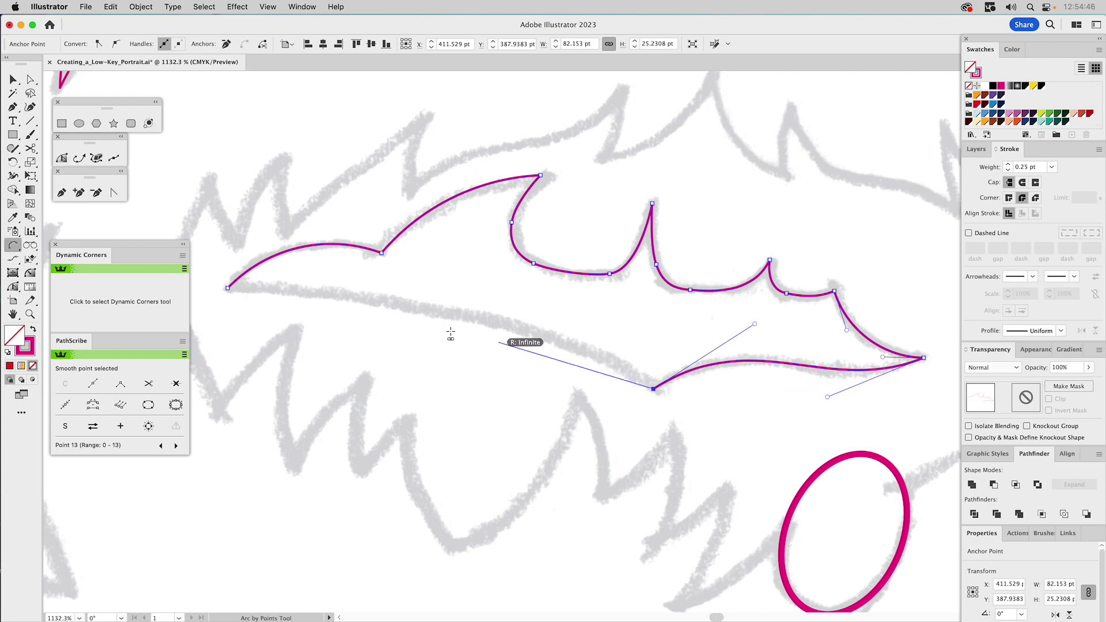
{"action": "left_click", "coordinate": [228, 288]}
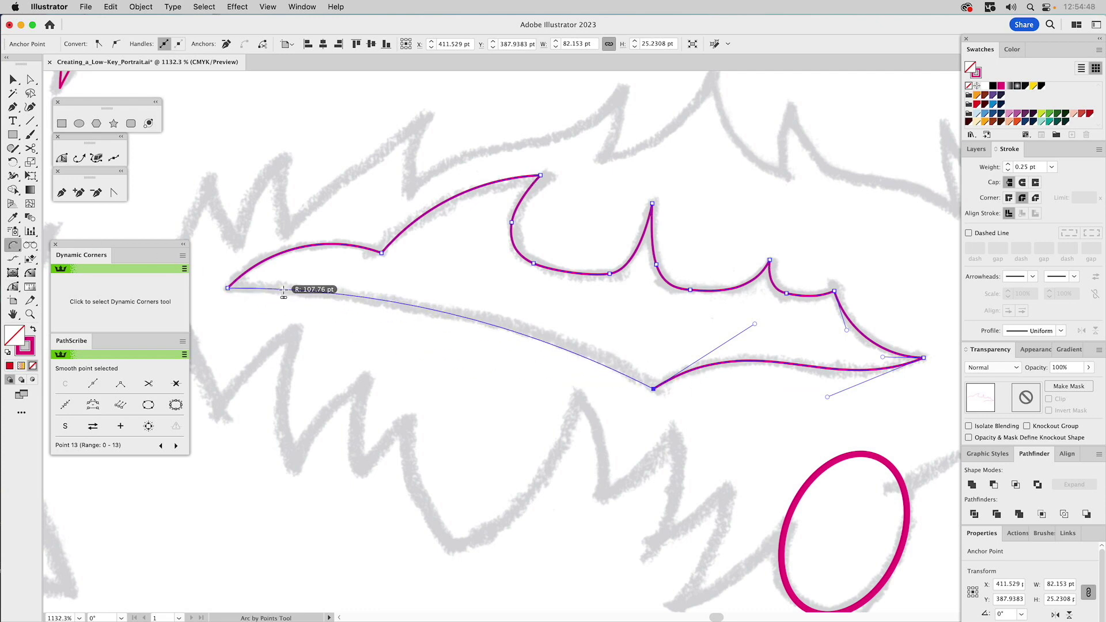
{"action": "left_click", "coordinate": [285, 290]}
{"action": "key", "text": "a"}
{"action": "left_click_drag", "start_coordinate": [537, 314], "coordinate": [578, 323]}
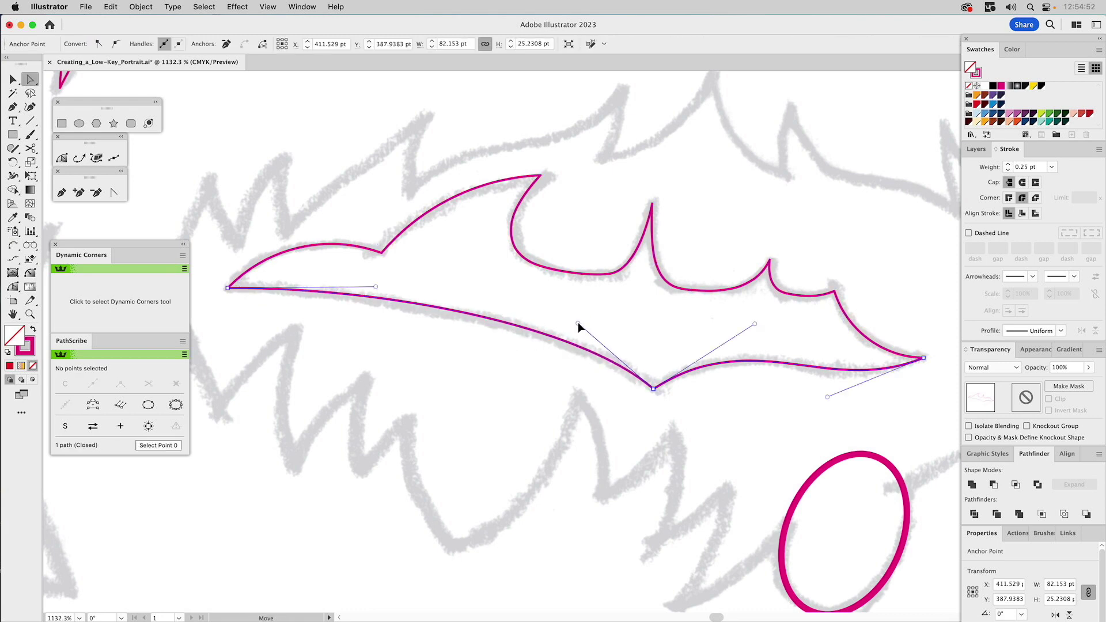
Deselect the mouth path and review the traced shapes around the nose, eyes and cheek, and across the whole portrait
{"action": "left_click", "coordinate": [29, 314]}
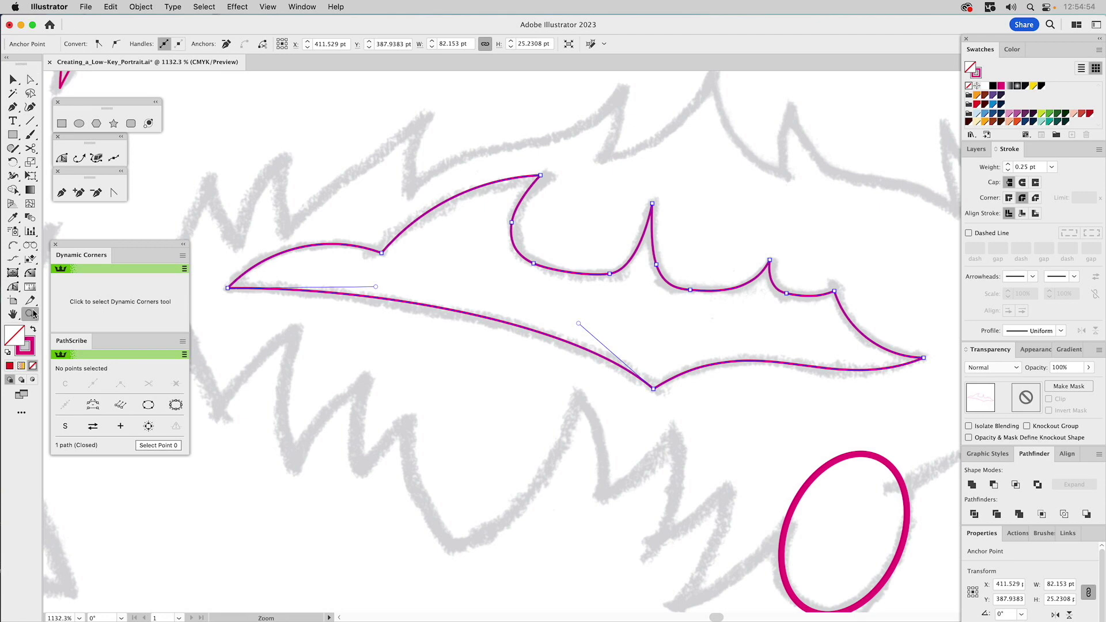
{"action": "left_click", "coordinate": [518, 316], "text": "alt"}
{"action": "left_click", "coordinate": [546, 319], "text": "alt"}
{"action": "left_click", "coordinate": [600, 344], "text": "alt"}
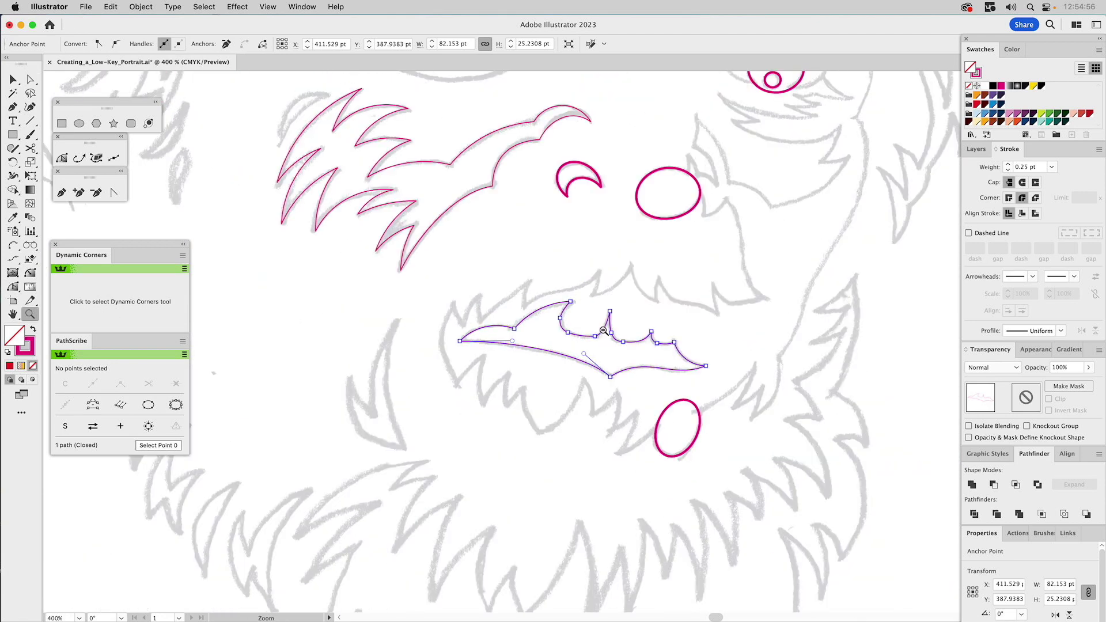
{"action": "left_click", "coordinate": [621, 254], "text": "super"}
{"action": "left_click_drag", "start_coordinate": [621, 251], "coordinate": [669, 412]}
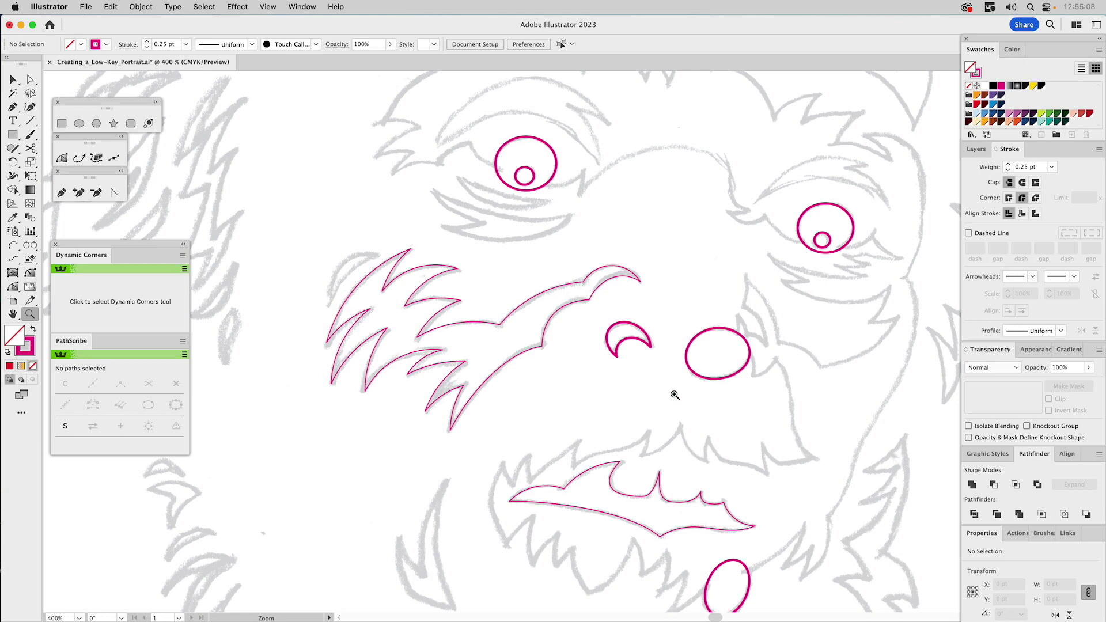
{"action": "key", "text": "super"}
{"action": "key", "text": "super+0"}
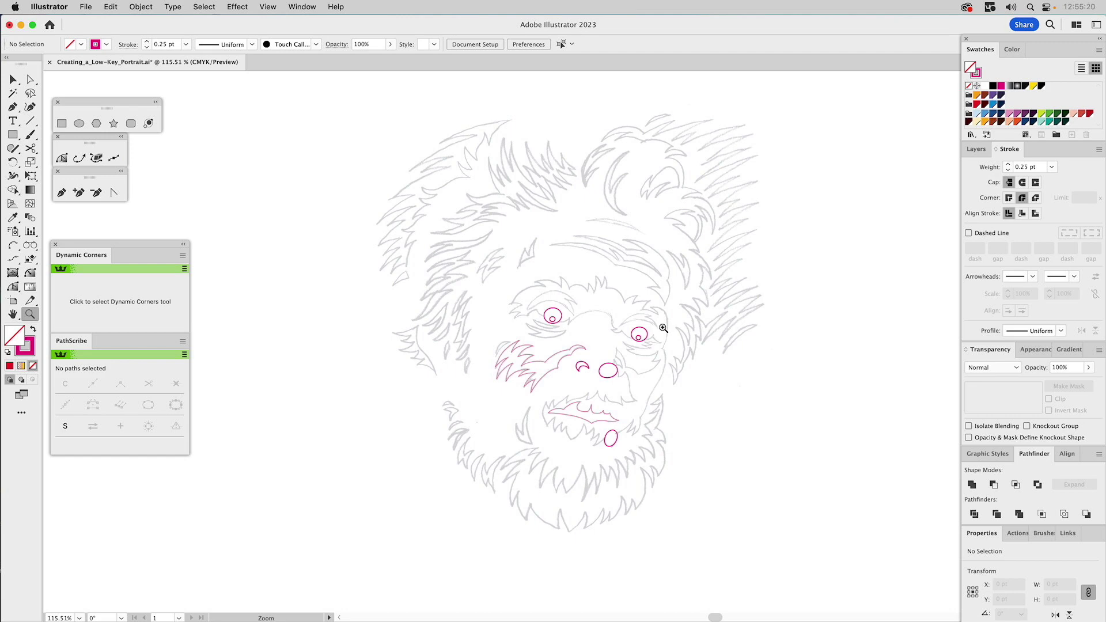
{"action": "key", "text": "v"}
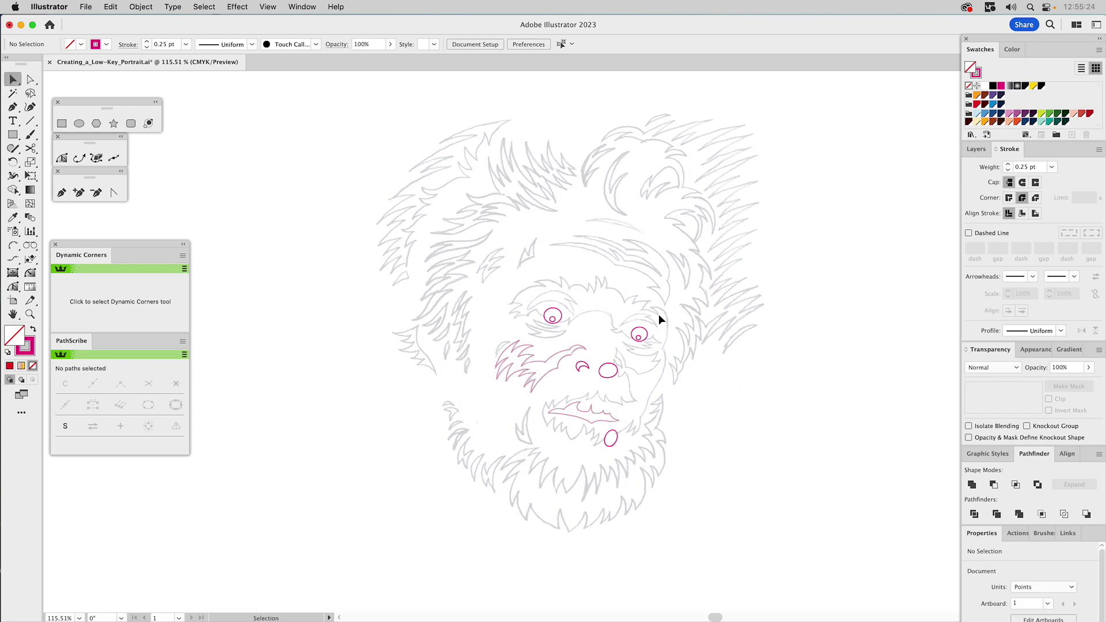
Draw a closed four-point path with the Pen tool, placing straight-line corners at the tips of the sketched fold under the left eye
{"action": "left_click", "coordinate": [30, 314]}
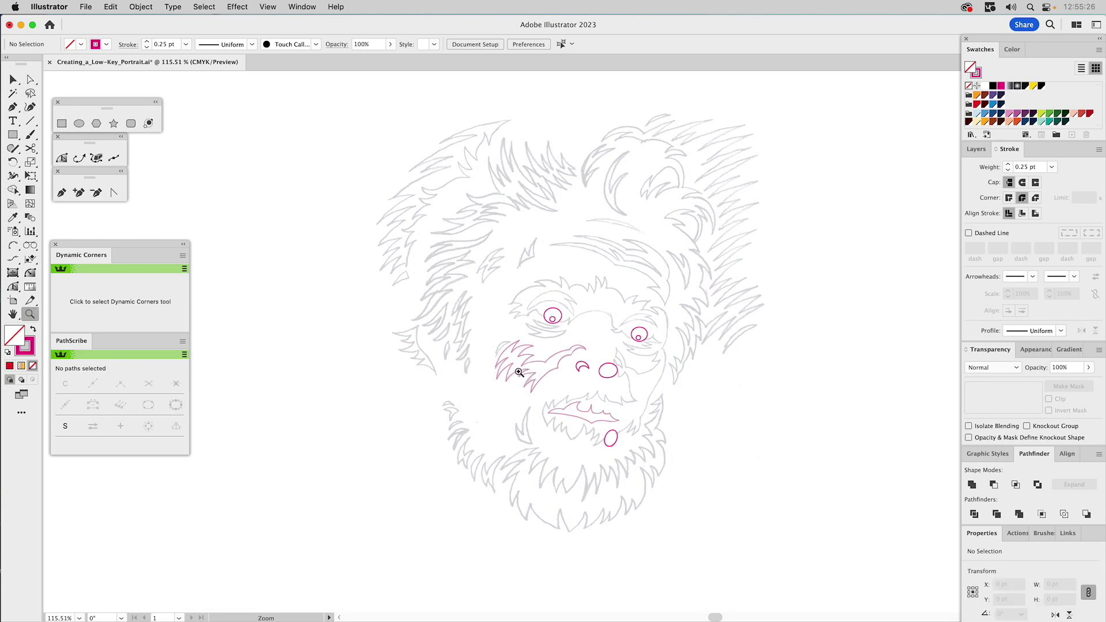
{"action": "left_click_drag", "start_coordinate": [517, 304], "coordinate": [599, 360]}
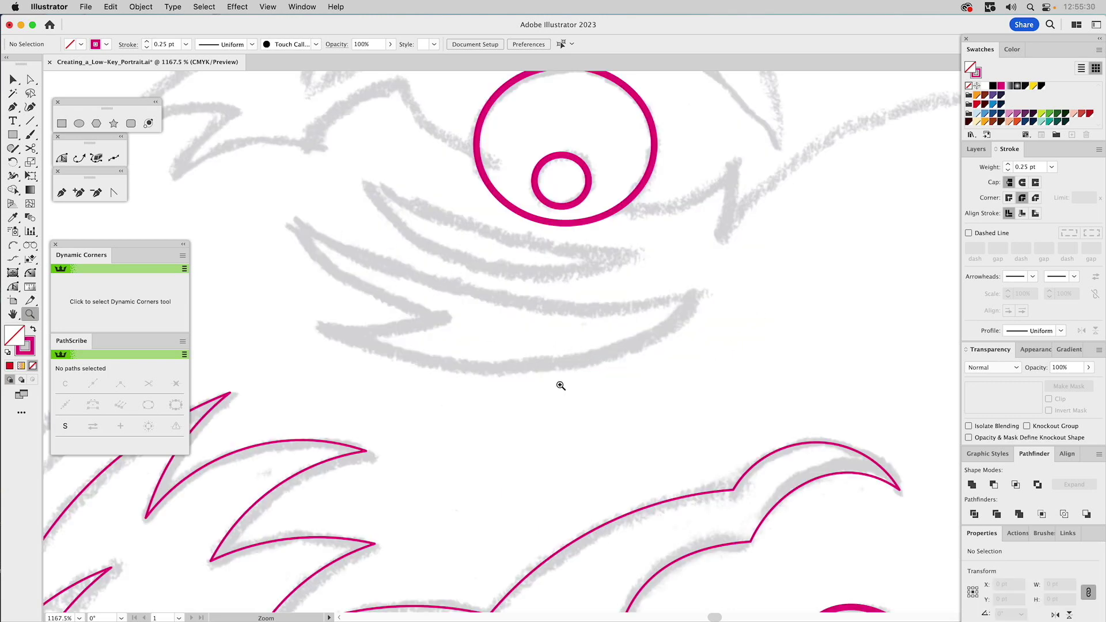
{"action": "left_click", "coordinate": [61, 193]}
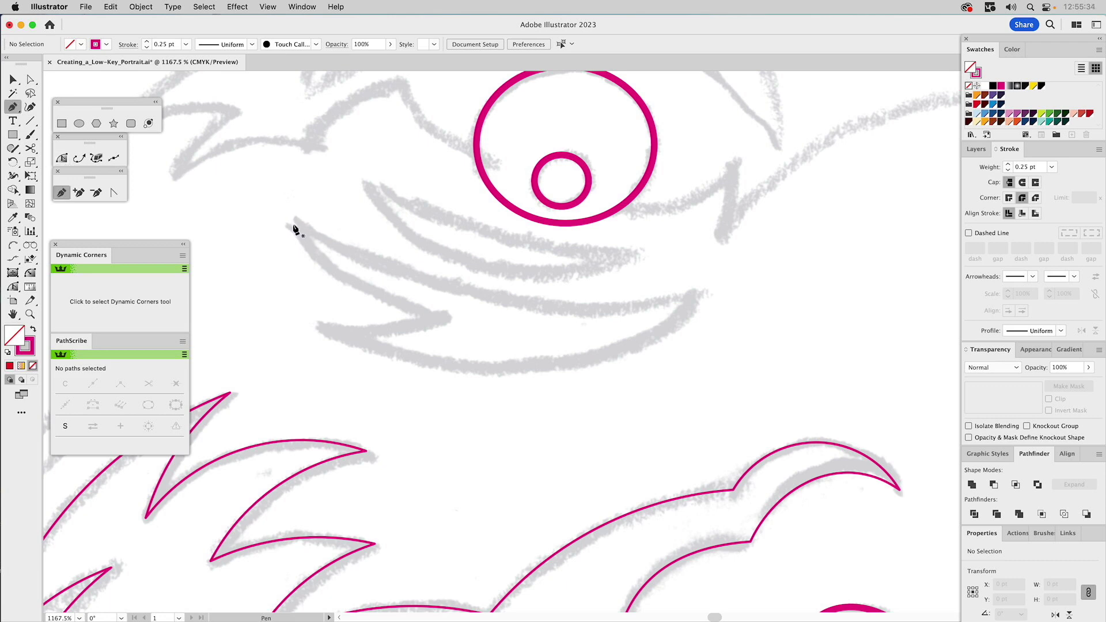
{"action": "left_click", "coordinate": [293, 224]}
{"action": "left_click", "coordinate": [700, 297]}
{"action": "left_click", "coordinate": [316, 327]}
{"action": "left_click", "coordinate": [443, 321]}
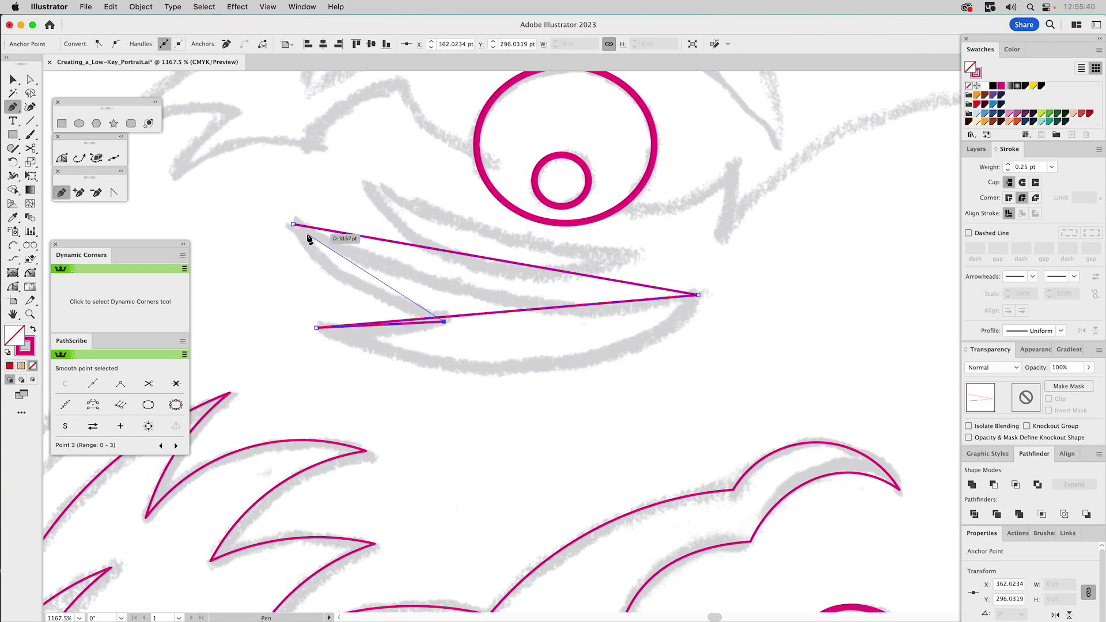
{"action": "left_click", "coordinate": [294, 224]}
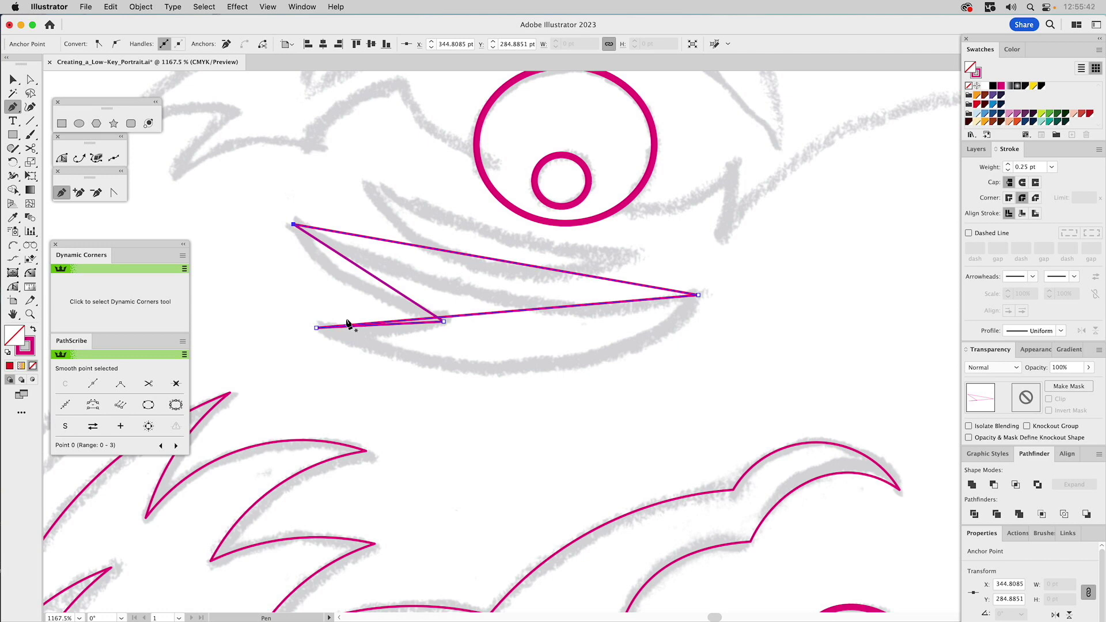
Curve all four segments of the under-eye fold onto the sketch with the Anchor Point tool, refine the handles, and deselect the path
{"action": "left_click", "coordinate": [115, 193]}
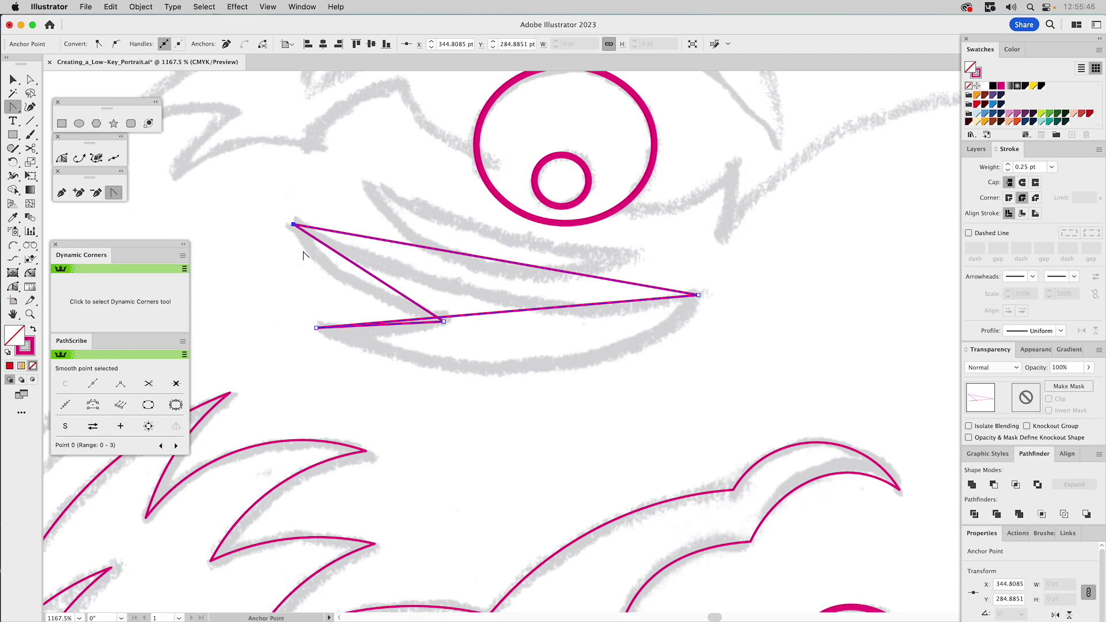
{"action": "left_click_drag", "start_coordinate": [489, 316], "coordinate": [481, 357]}
{"action": "left_click_drag", "start_coordinate": [554, 361], "coordinate": [619, 392]}
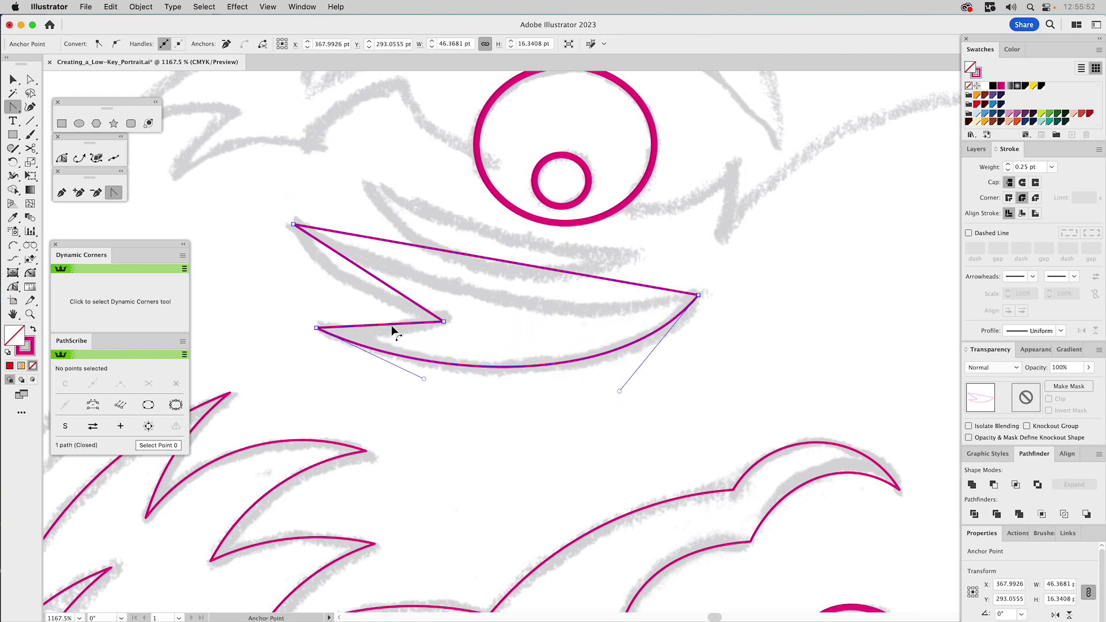
{"action": "left_click_drag", "start_coordinate": [390, 328], "coordinate": [385, 328]}
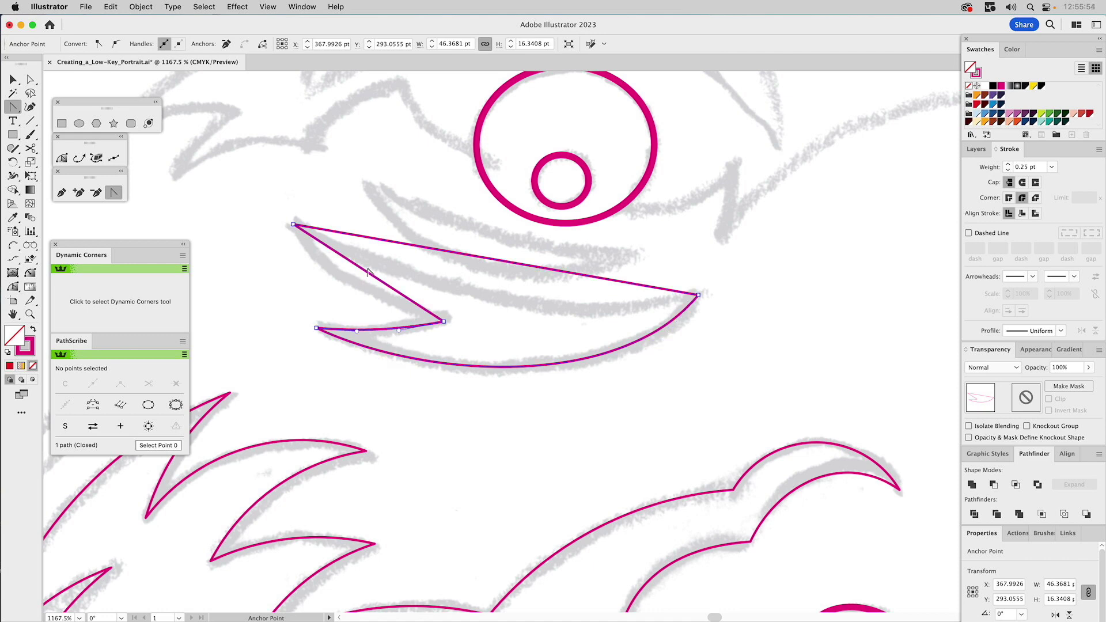
{"action": "left_click_drag", "start_coordinate": [368, 276], "coordinate": [355, 284]}
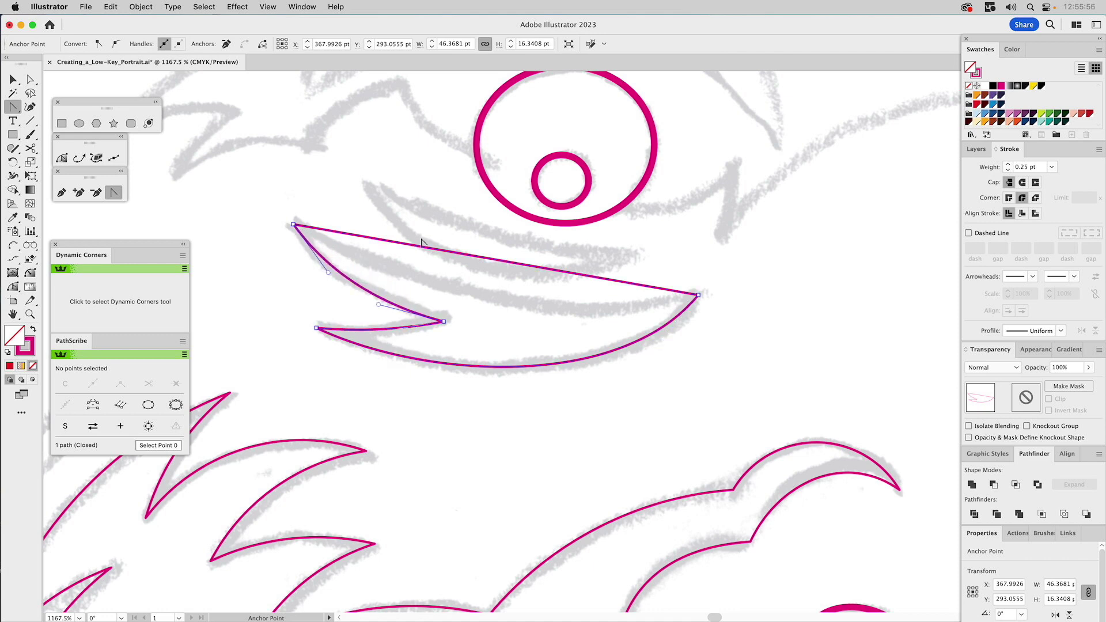
{"action": "left_click_drag", "start_coordinate": [419, 244], "coordinate": [412, 276]}
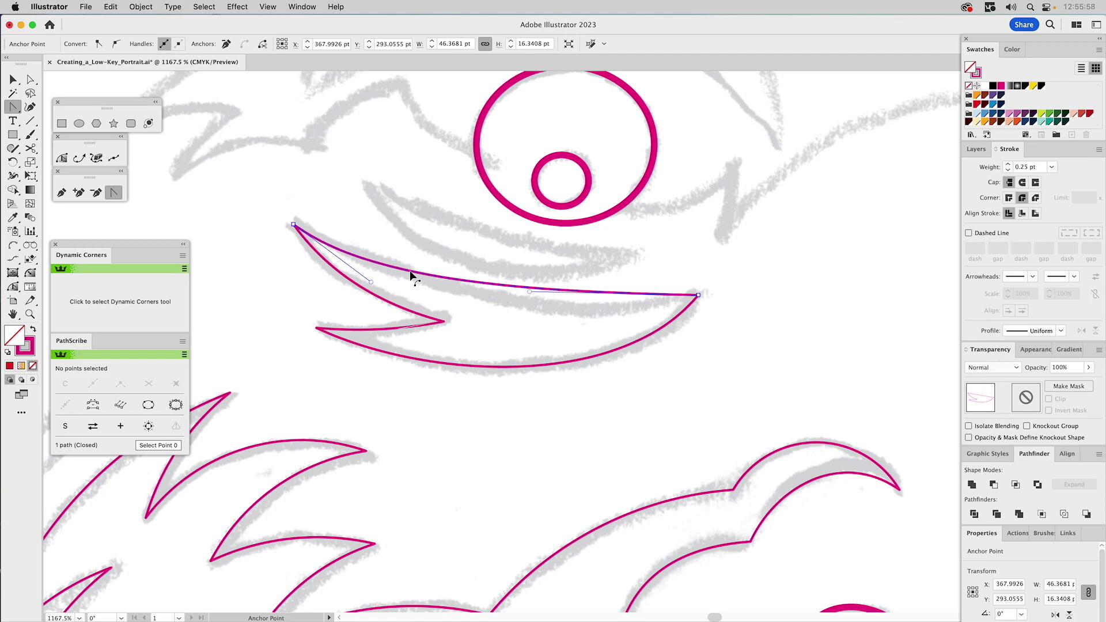
{"action": "left_click_drag", "start_coordinate": [531, 292], "coordinate": [406, 381]}
{"action": "key", "text": "v"}
{"action": "key", "text": "a"}
{"action": "key", "text": "super+shift+a"}
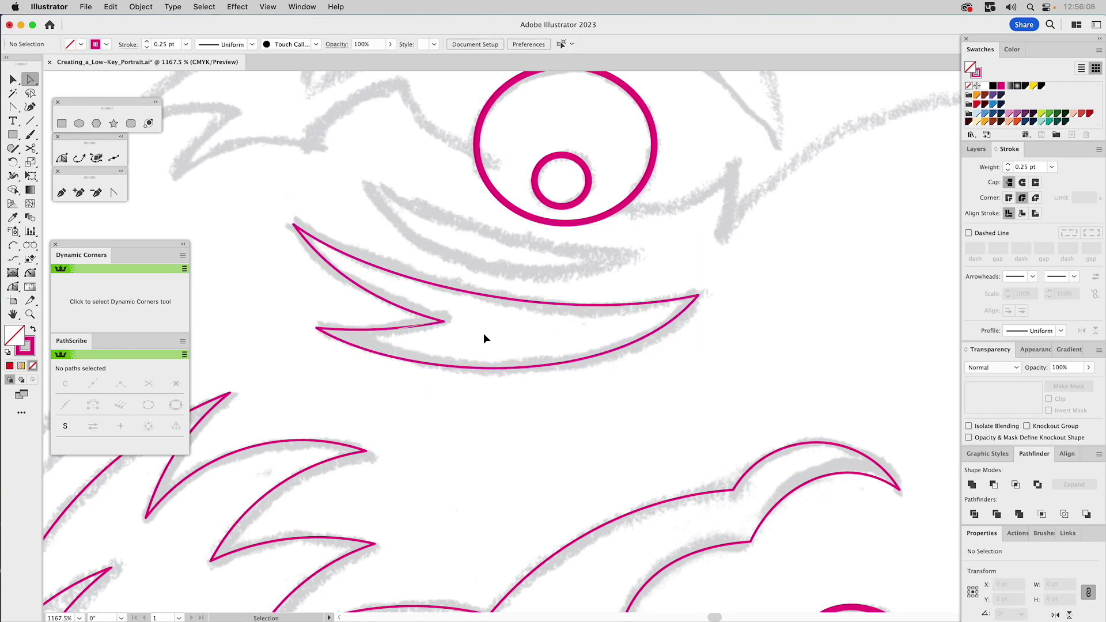
Hide the Shape Tools layer and show the base vector layer directly above it across the full portrait
{"action": "left_click", "coordinate": [30, 314]}
{"action": "left_click", "coordinate": [568, 354], "text": "alt"}
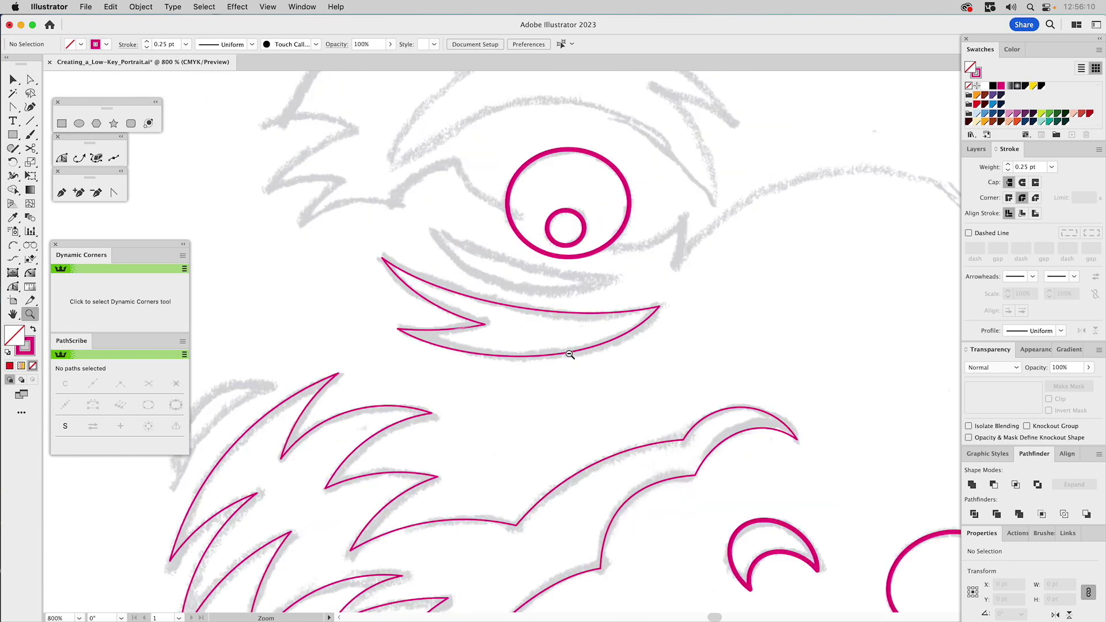
{"action": "left_click", "coordinate": [568, 354], "text": "alt"}
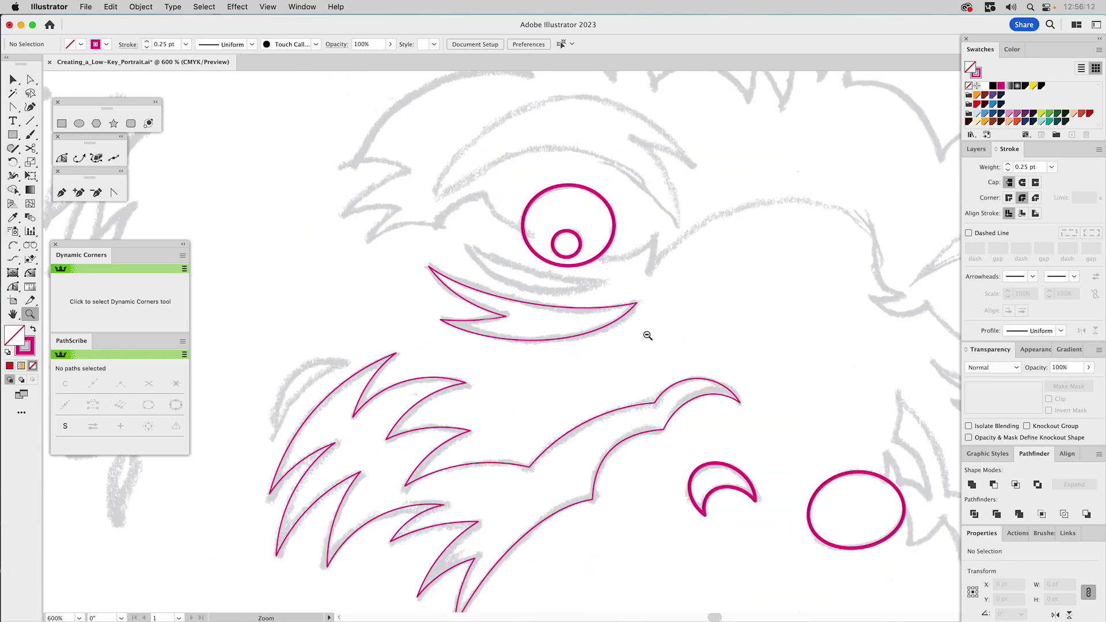
{"action": "left_click", "coordinate": [648, 336], "text": "alt"}
{"action": "key", "text": "super+0"}
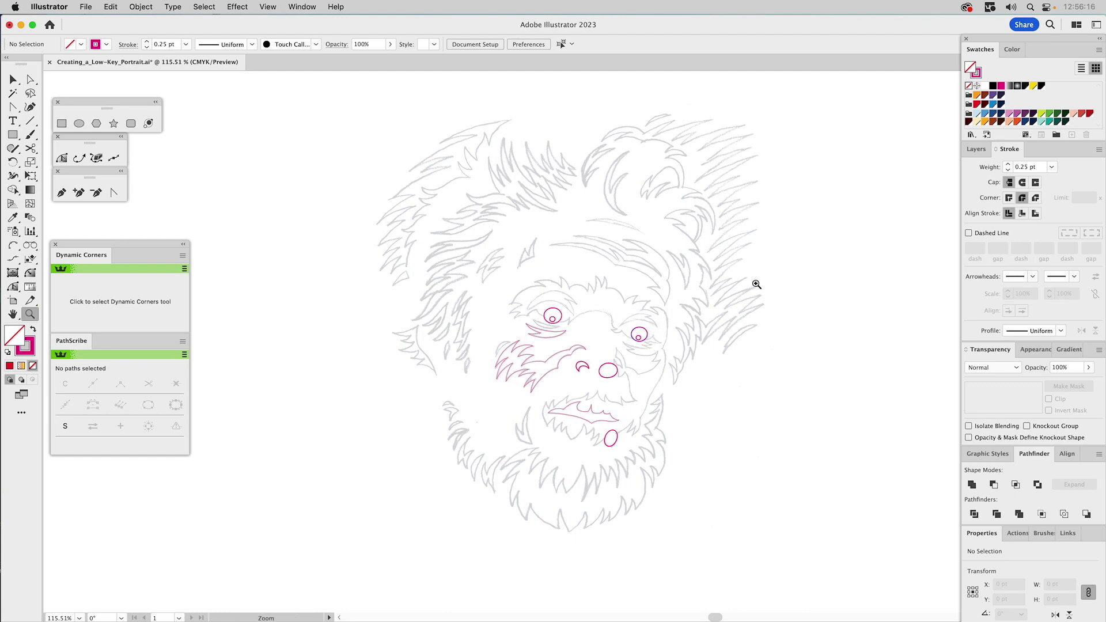
{"action": "key", "text": "v"}
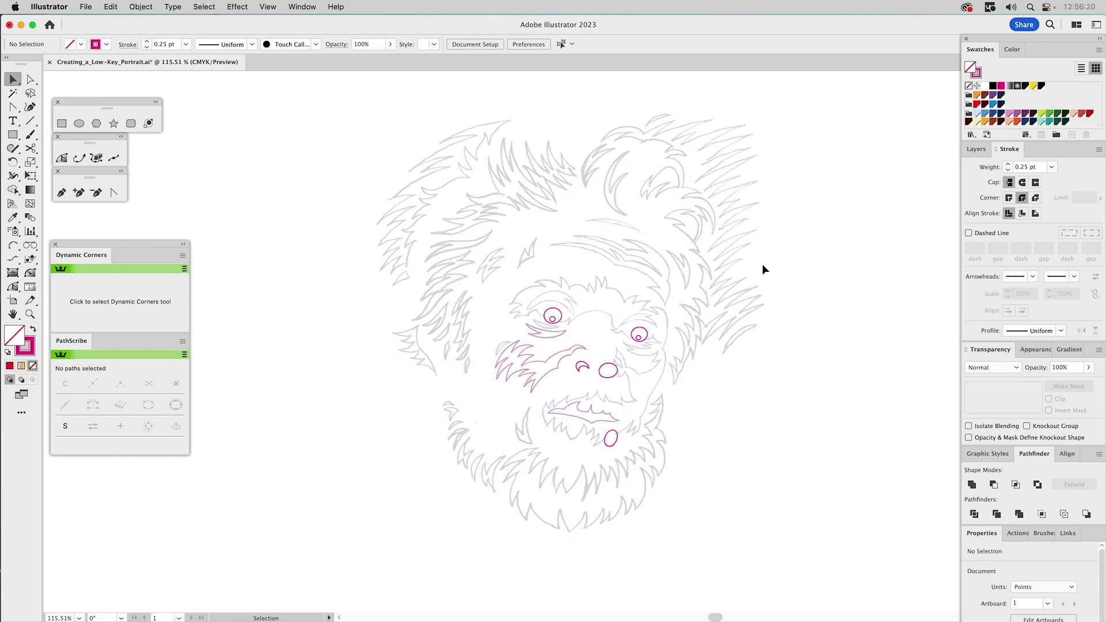
{"action": "left_click", "coordinate": [978, 150]}
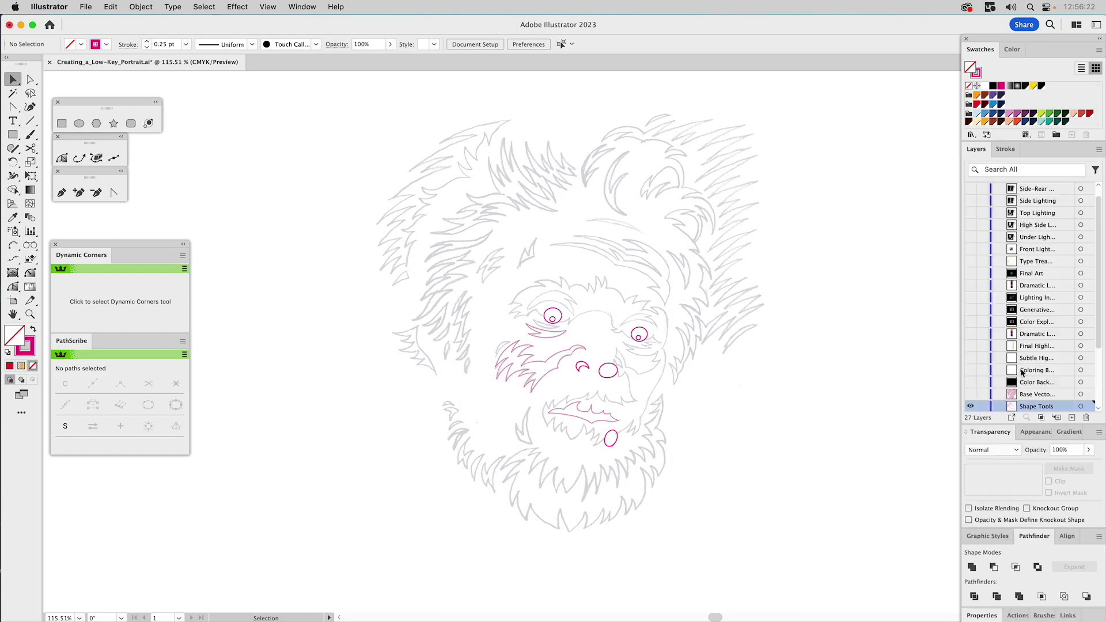
{"action": "scroll", "coordinate": [1019, 367], "scroll_direction": "down", "scroll_amount": 2}
{"action": "left_click", "coordinate": [971, 382]}
{"action": "left_click", "coordinate": [970, 370]}
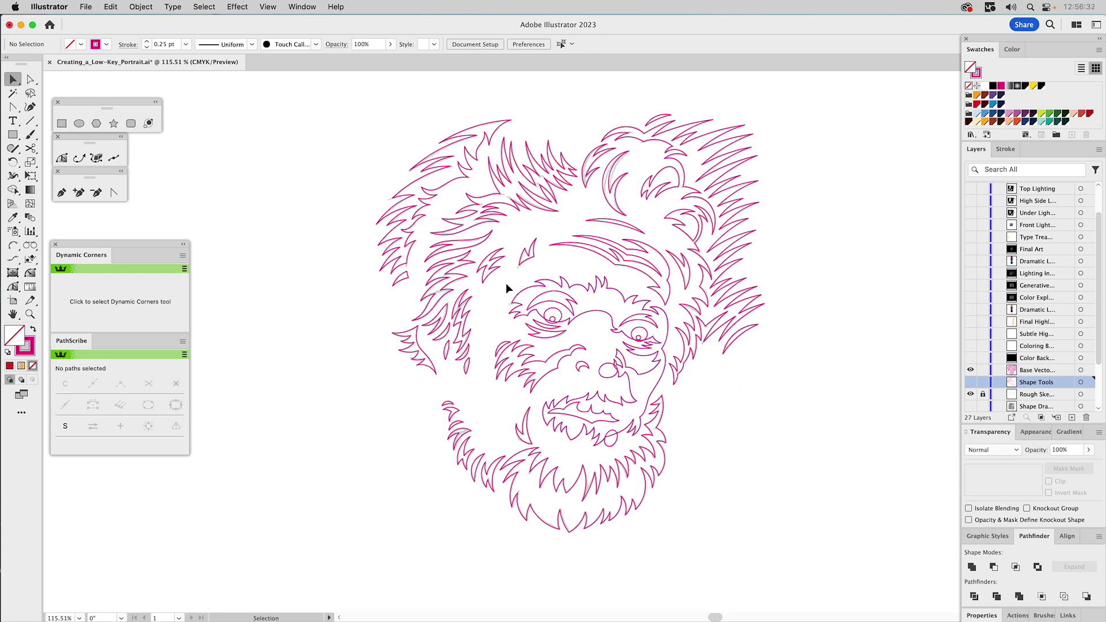
Unite the ellipse at the side of the nose with the large face path into one shape
{"action": "key", "text": "z"}
{"action": "left_click_drag", "start_coordinate": [506, 283], "coordinate": [708, 483]}
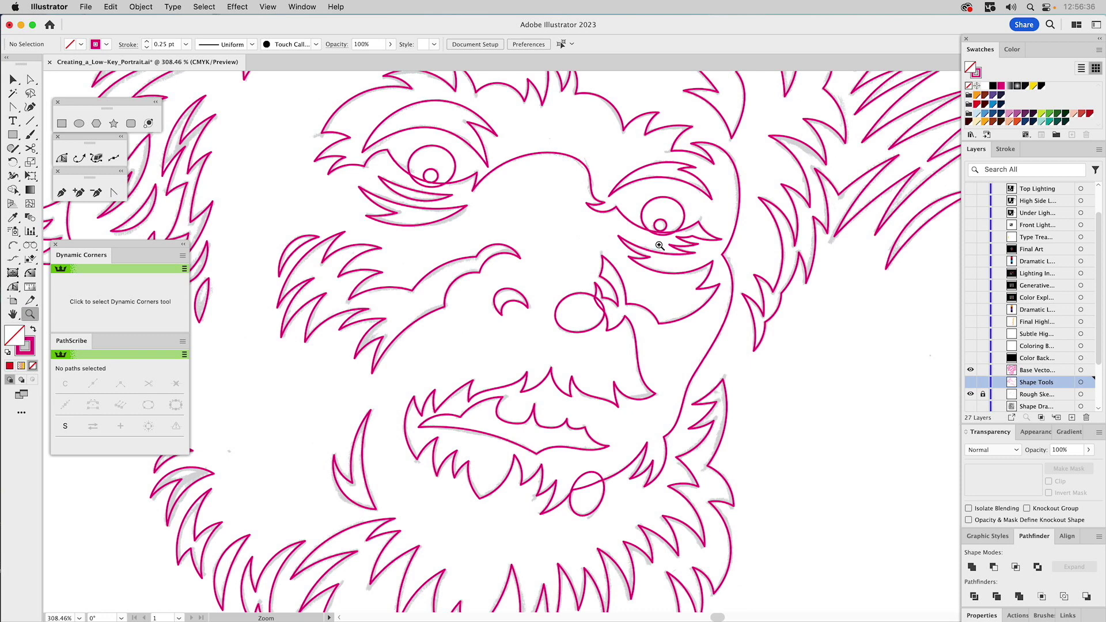
{"action": "key", "text": "v"}
{"action": "left_click", "coordinate": [736, 167]}
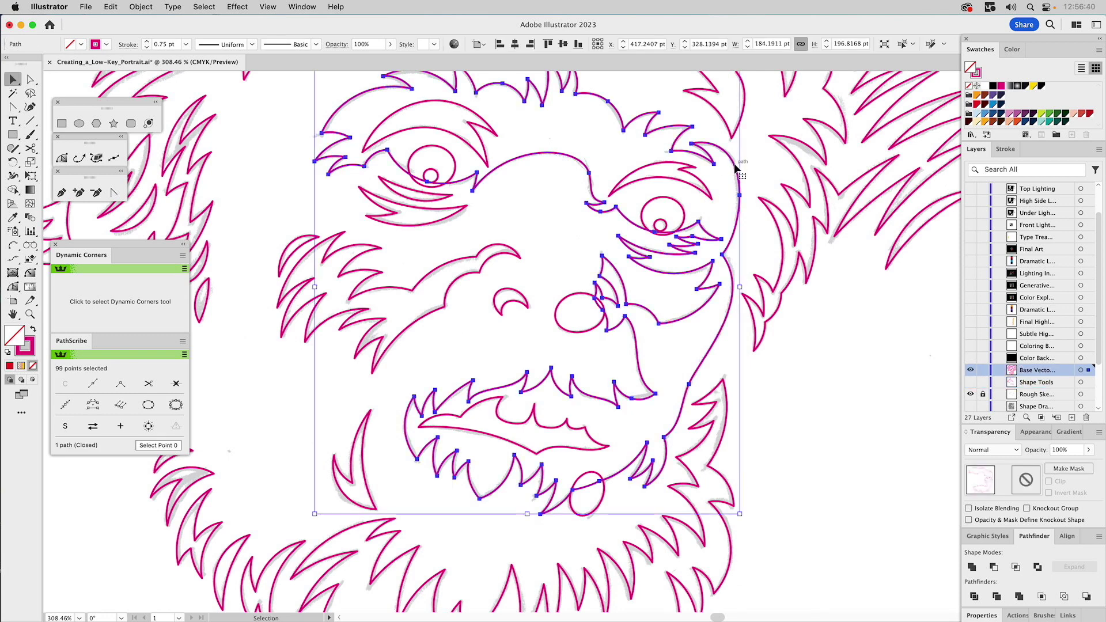
{"action": "left_click", "coordinate": [574, 299], "text": "shift"}
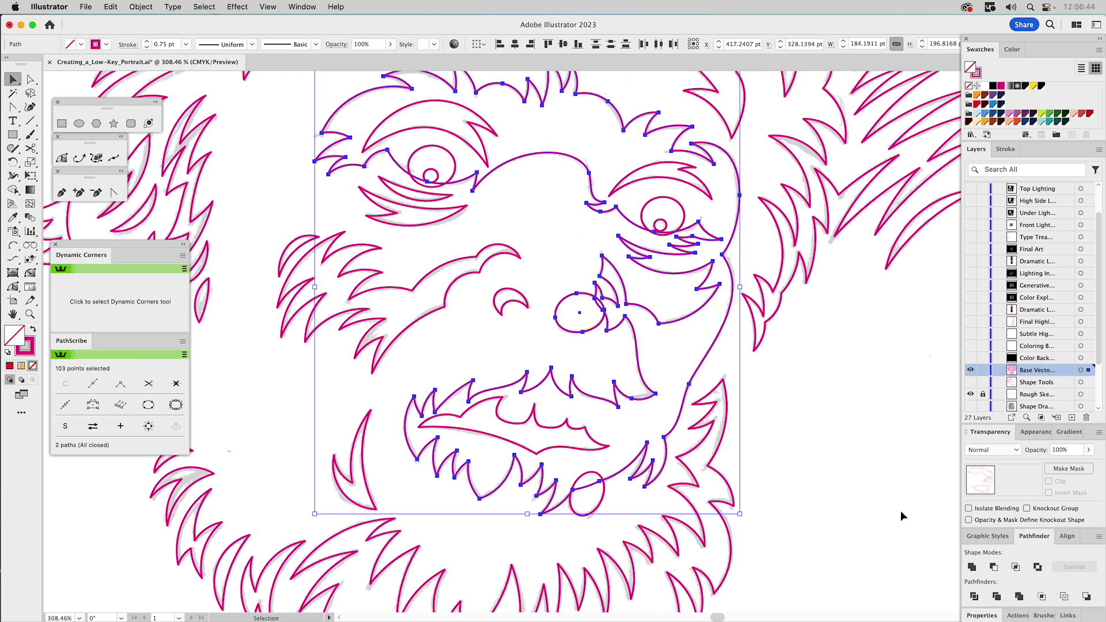
{"action": "left_click", "coordinate": [973, 568]}
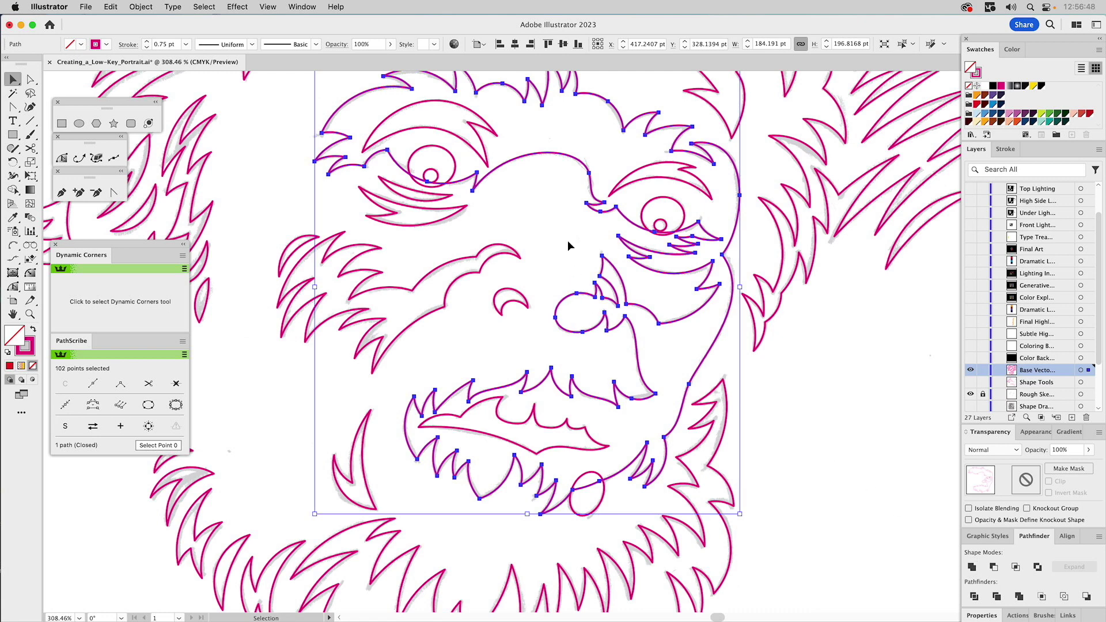
Combine the two iris ellipses, fill them blue, and subtract them from the large face shape with Minus Front
{"action": "left_click", "coordinate": [675, 203]}
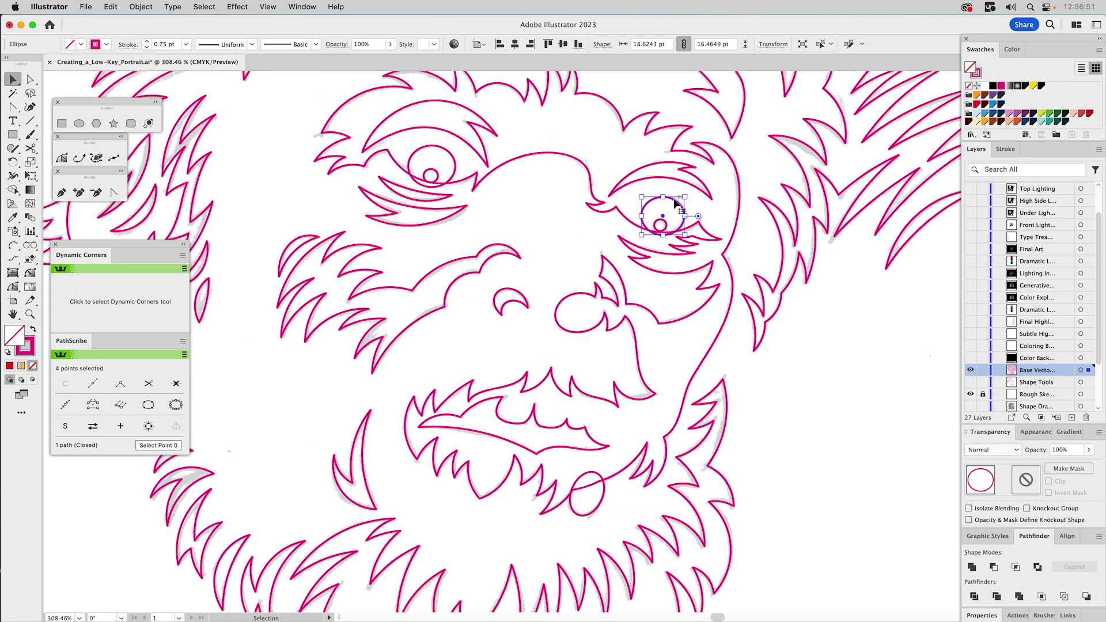
{"action": "left_click", "coordinate": [455, 162], "text": "shift"}
{"action": "left_click", "coordinate": [972, 567]}
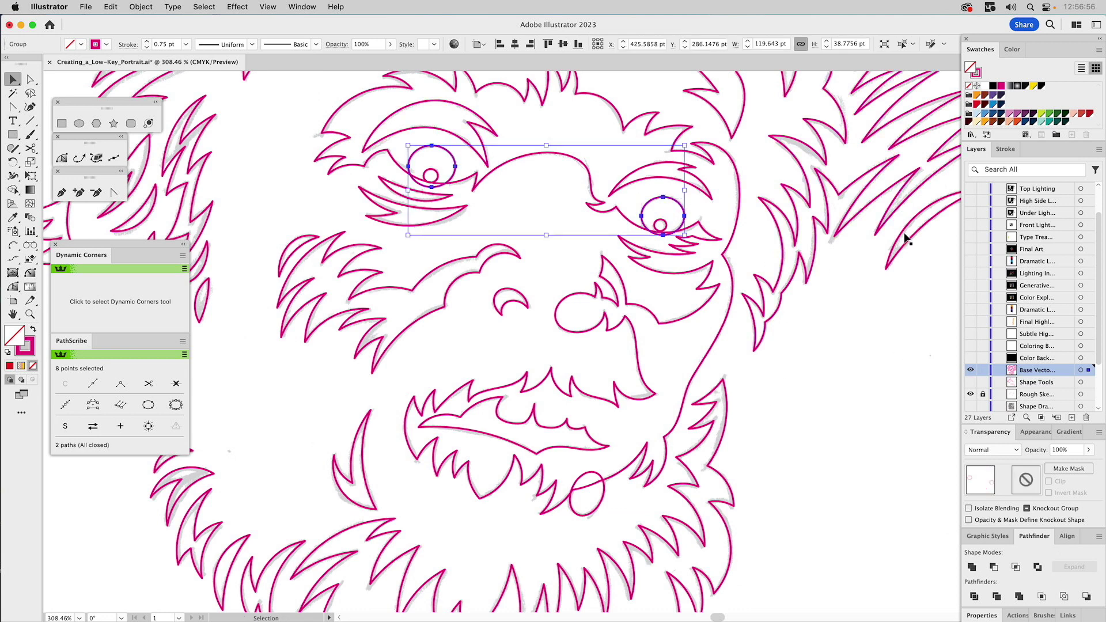
{"action": "left_click", "coordinate": [995, 104]}
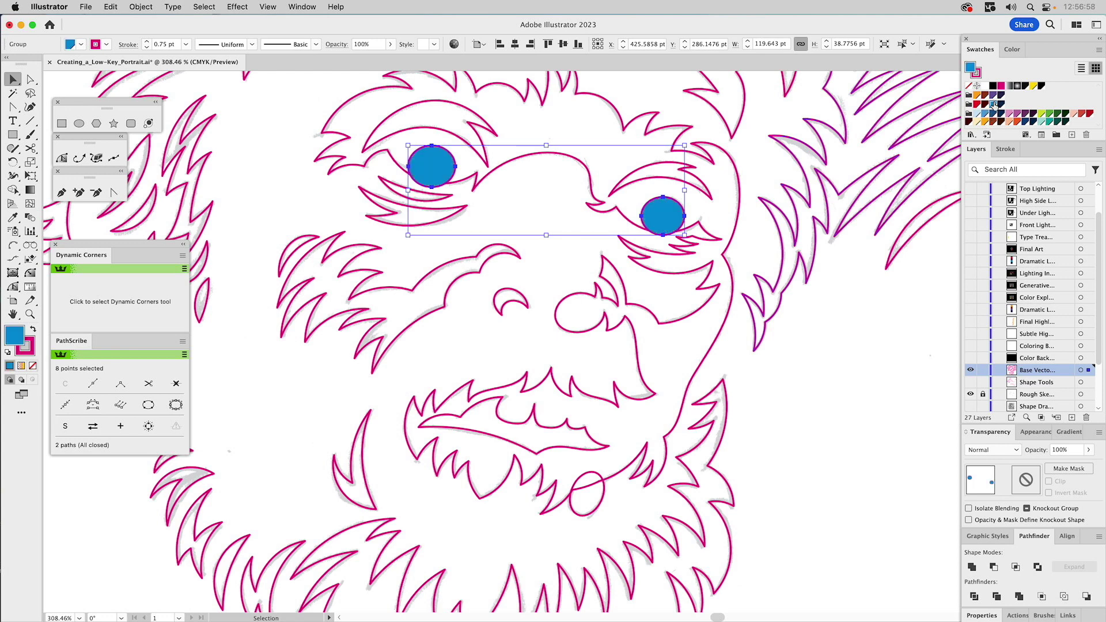
{"action": "left_click", "coordinate": [466, 183], "text": "shift"}
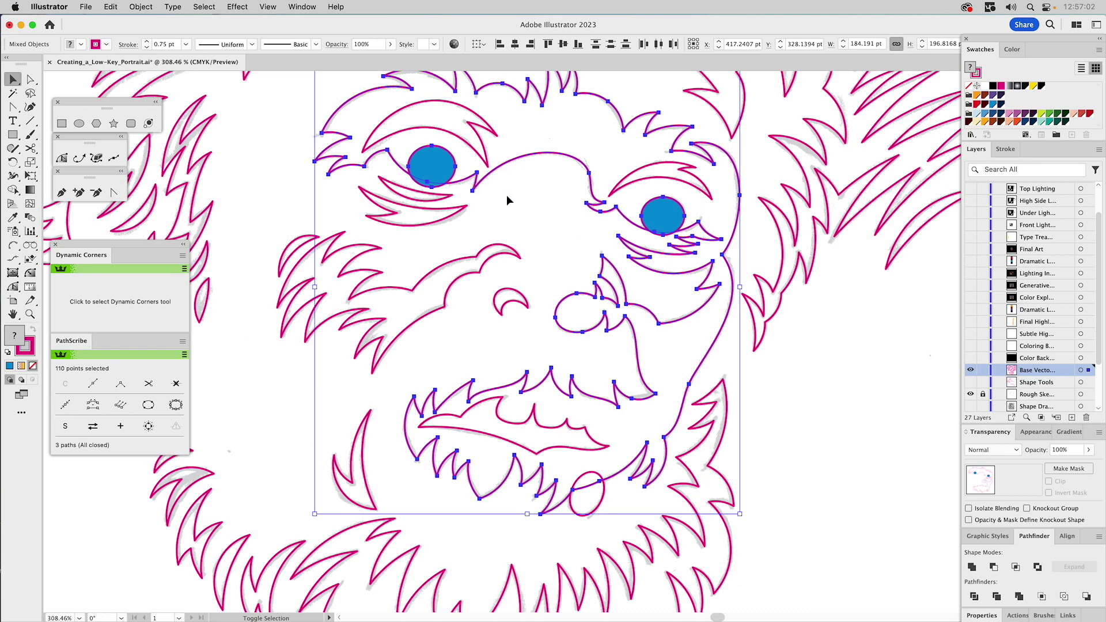
{"action": "left_click", "coordinate": [993, 567]}
{"action": "left_click", "coordinate": [830, 449]}
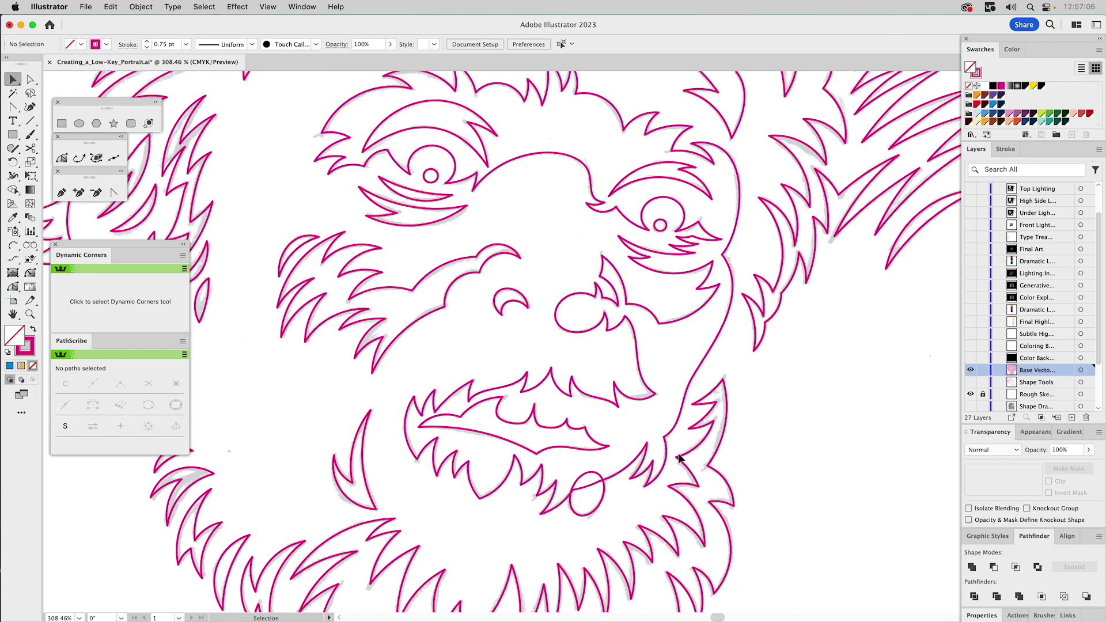
Fill the tilted ellipse below the lower lip with blue, unite it with the face shape, and set the fill to none
{"action": "left_click", "coordinate": [586, 474]}
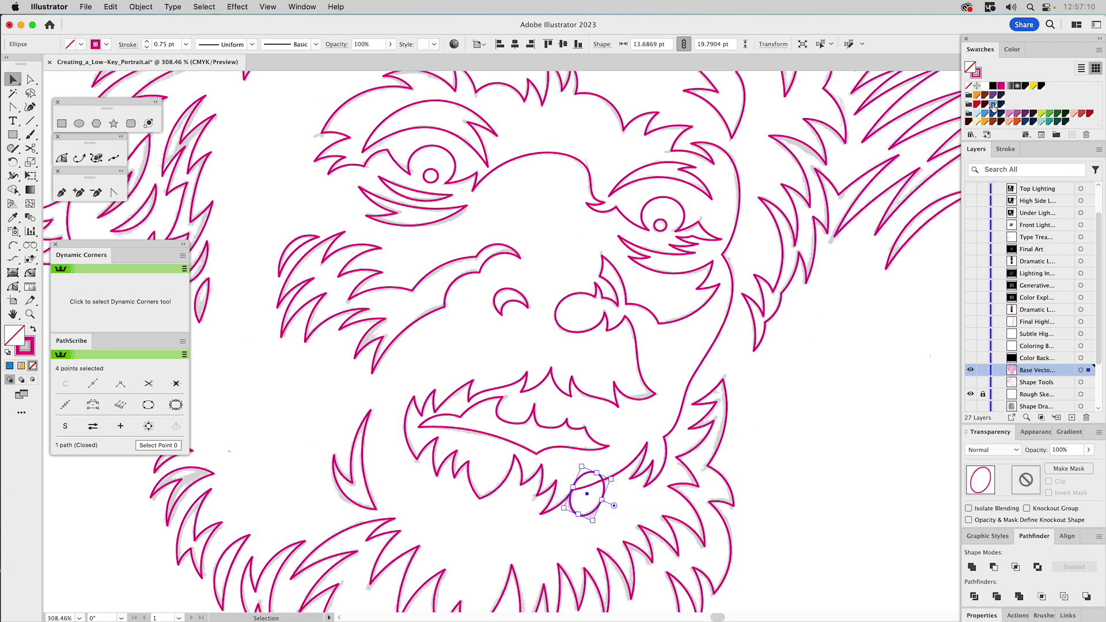
{"action": "left_click", "coordinate": [992, 104]}
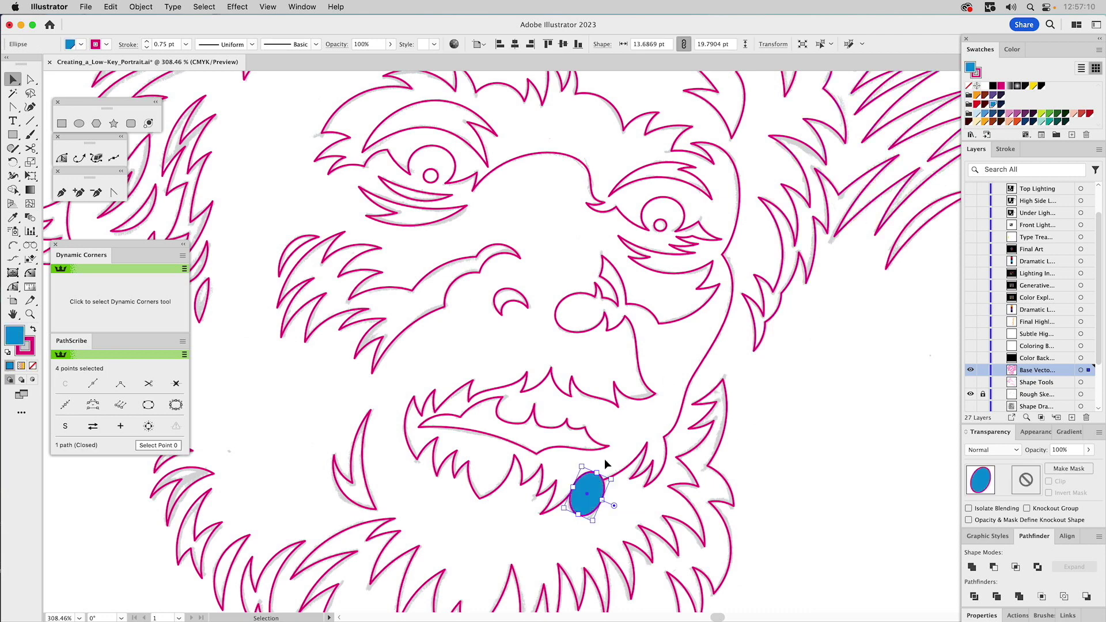
{"action": "left_click", "coordinate": [634, 468], "text": "shift"}
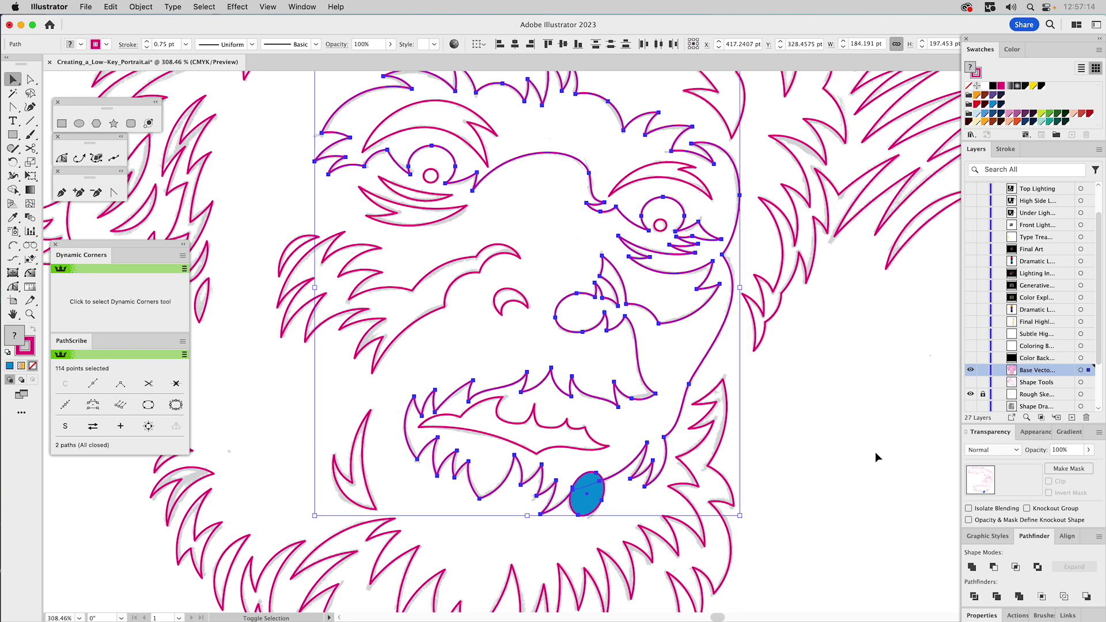
{"action": "left_click", "coordinate": [973, 568]}
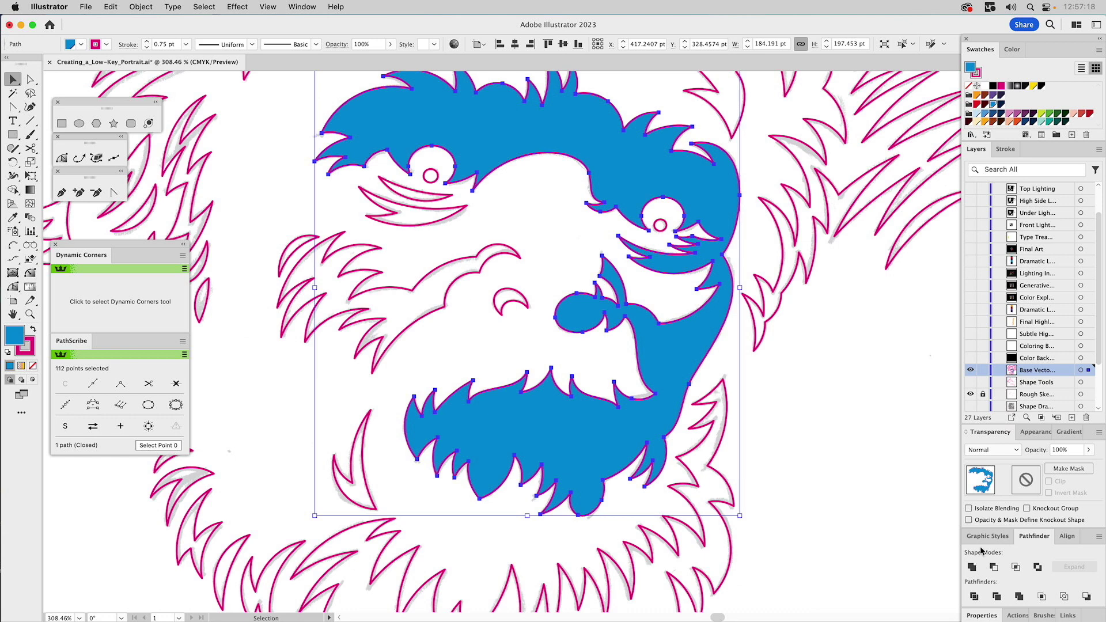
{"action": "left_click", "coordinate": [969, 86]}
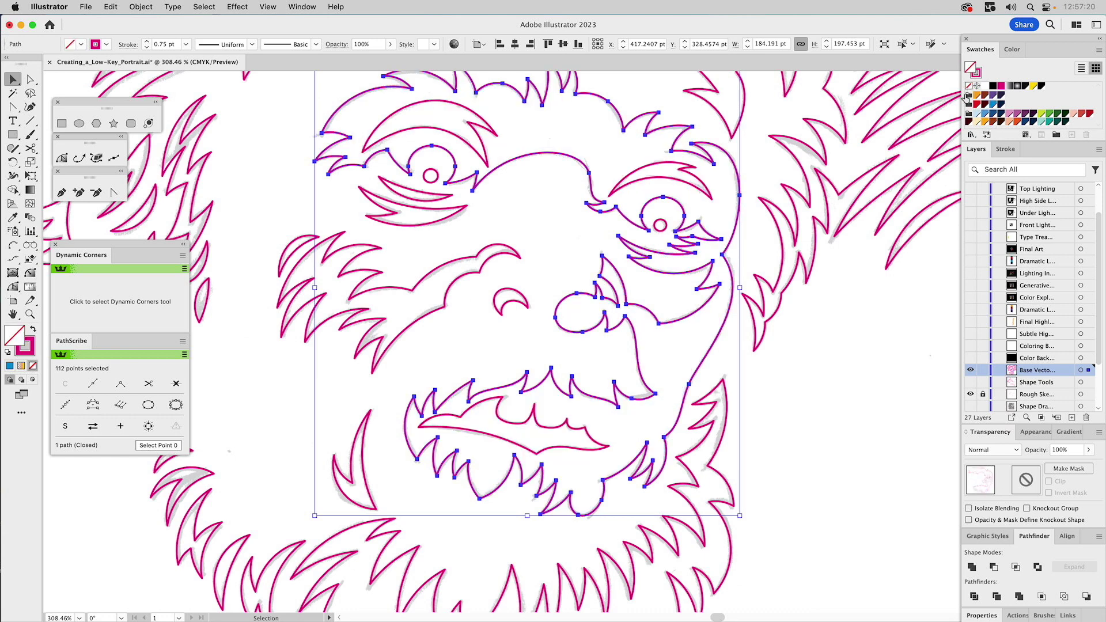
{"action": "left_click", "coordinate": [840, 434]}
Show the black color background layer and hide the base vector linework, with the whole artboard in view
{"action": "left_click", "coordinate": [30, 314]}
{"action": "left_click", "coordinate": [552, 305], "text": "alt"}
{"action": "left_click", "coordinate": [552, 306], "text": "alt"}
{"action": "left_click", "coordinate": [552, 306], "text": "alt"}
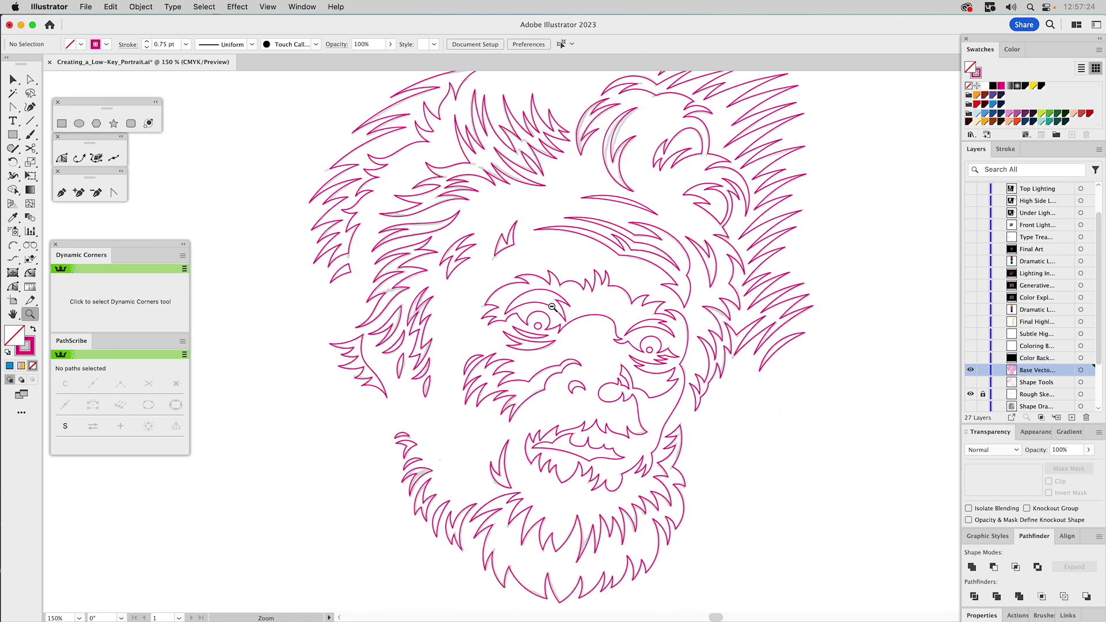
{"action": "left_click", "coordinate": [552, 306], "text": "alt"}
{"action": "key", "text": "super+0"}
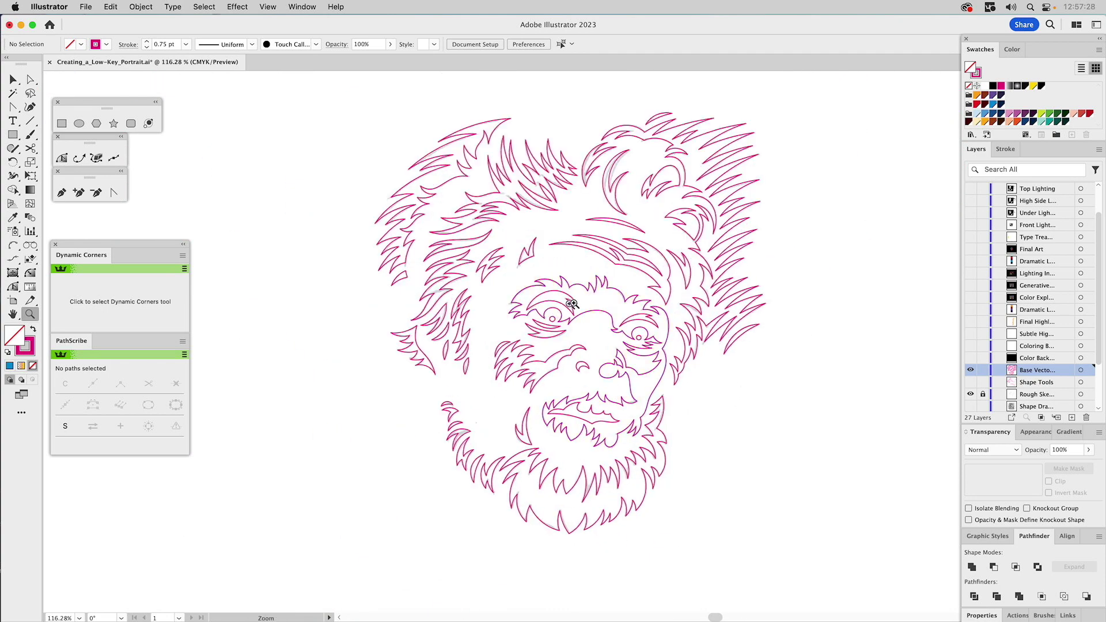
{"action": "key", "text": "v"}
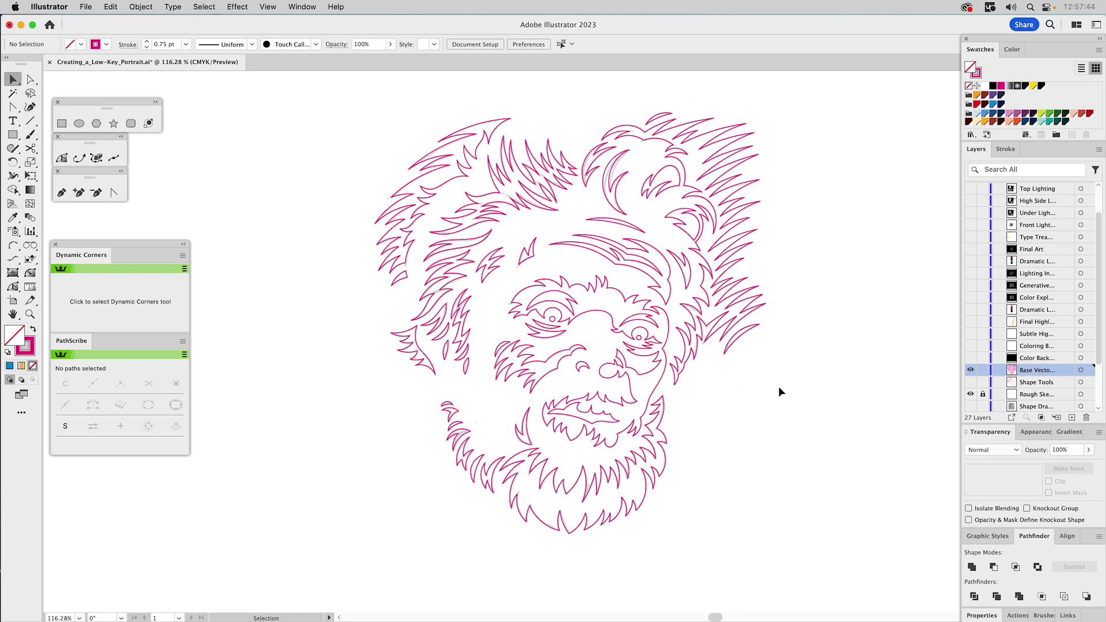
{"action": "left_click", "coordinate": [971, 357]}
{"action": "left_click", "coordinate": [970, 370]}
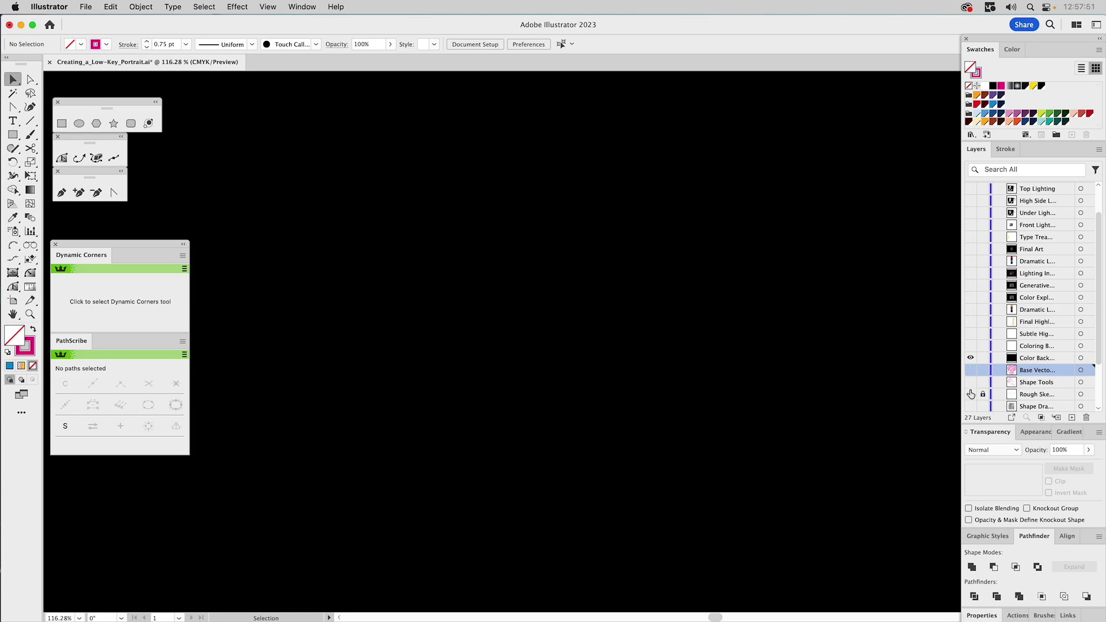
Show the coloring base layer with the white portrait shapes and the palette layer of orange, brown, purple, dark purple and white
{"action": "left_click", "coordinate": [970, 347]}
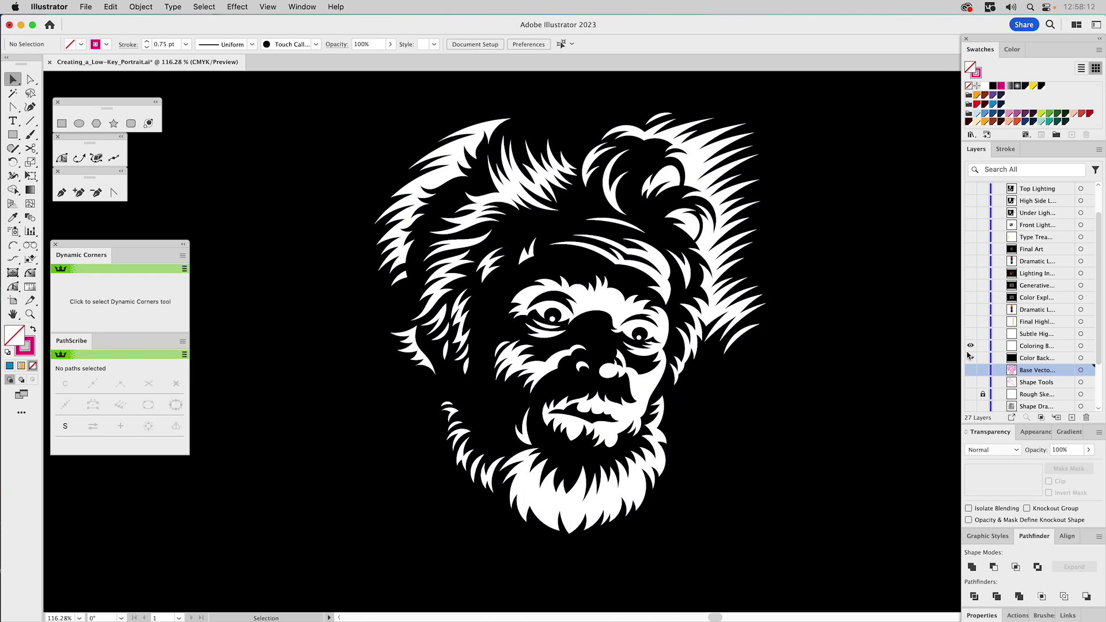
{"action": "left_click", "coordinate": [970, 357]}
{"action": "left_click", "coordinate": [970, 310]}
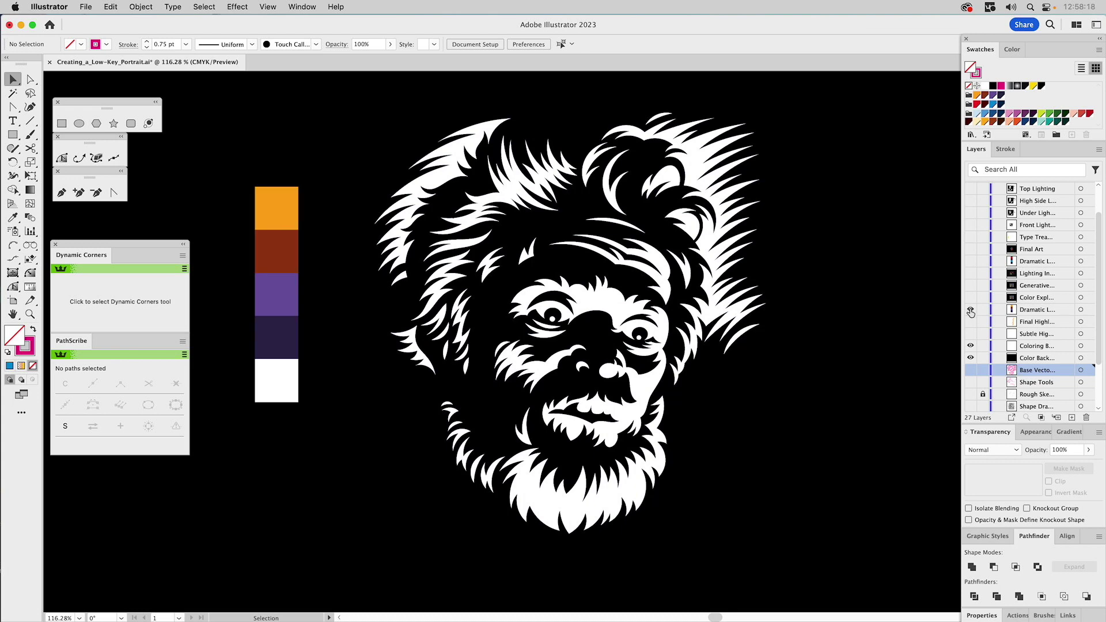
Fill the face shapes with the palette's orange and the right-hand hair with its reddish brown using the Eyedropper
{"action": "left_click", "coordinate": [601, 310]}
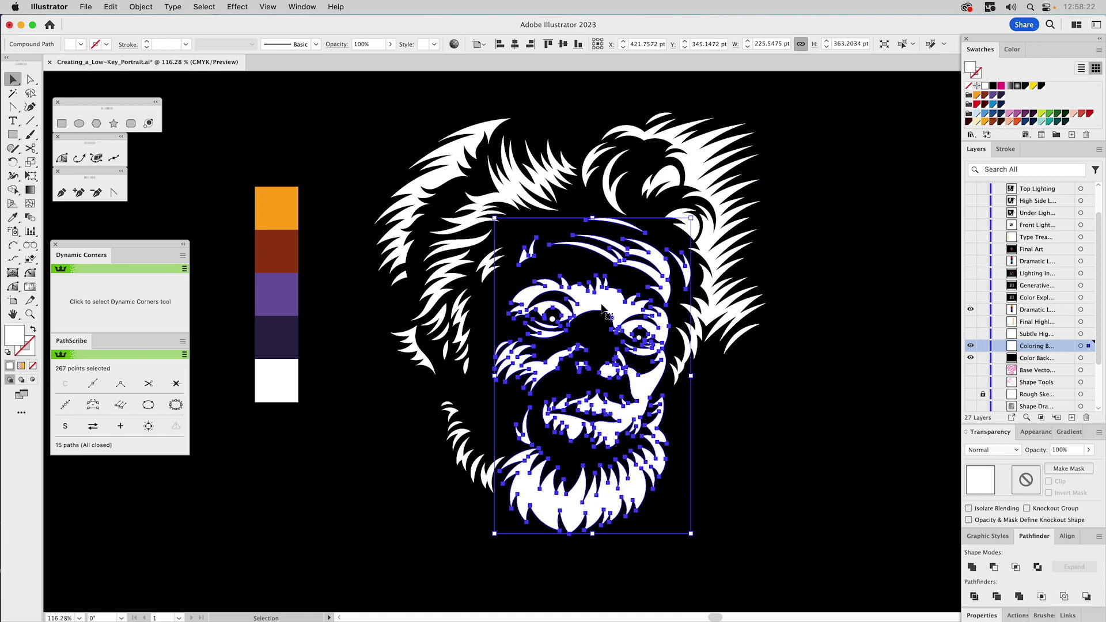
{"action": "key", "text": "i"}
{"action": "left_click", "coordinate": [275, 201]}
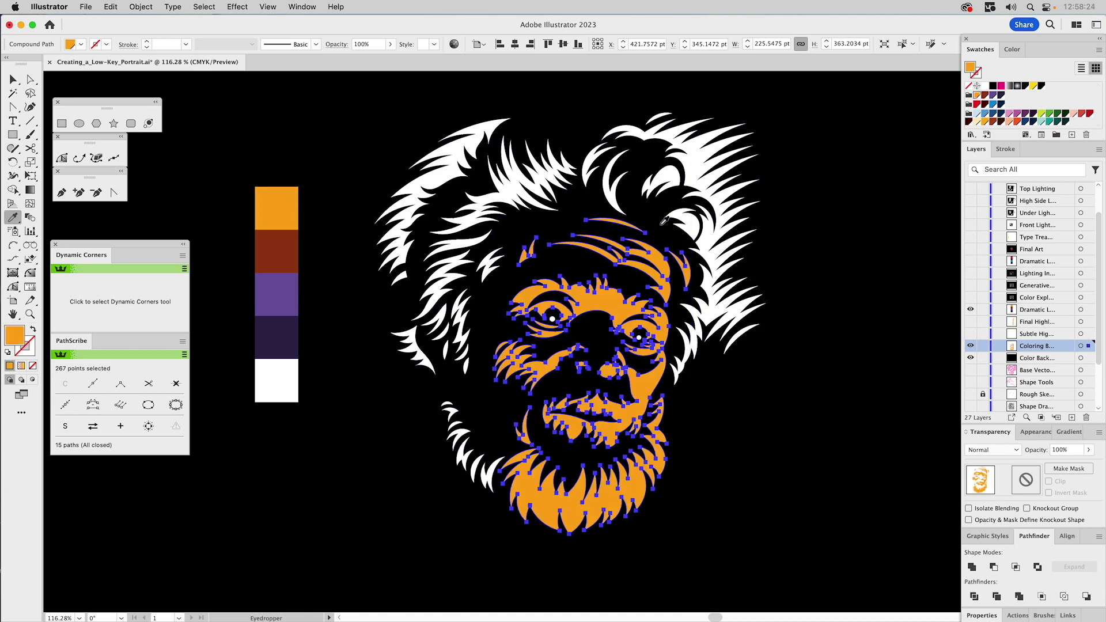
{"action": "key", "text": "v"}
{"action": "left_click", "coordinate": [733, 231]}
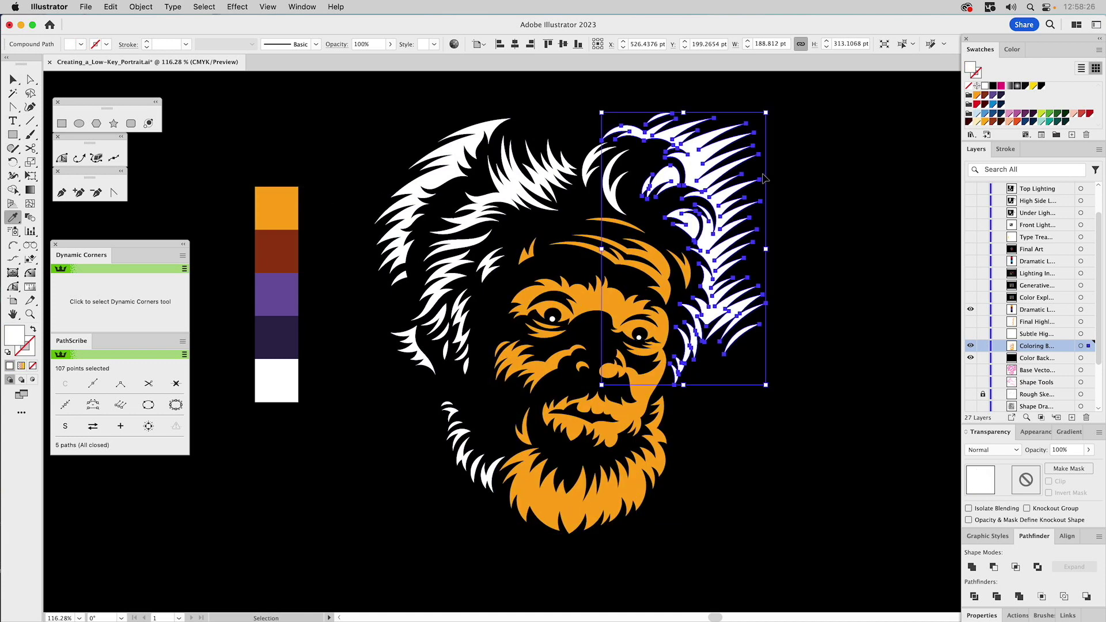
{"action": "key", "text": "i"}
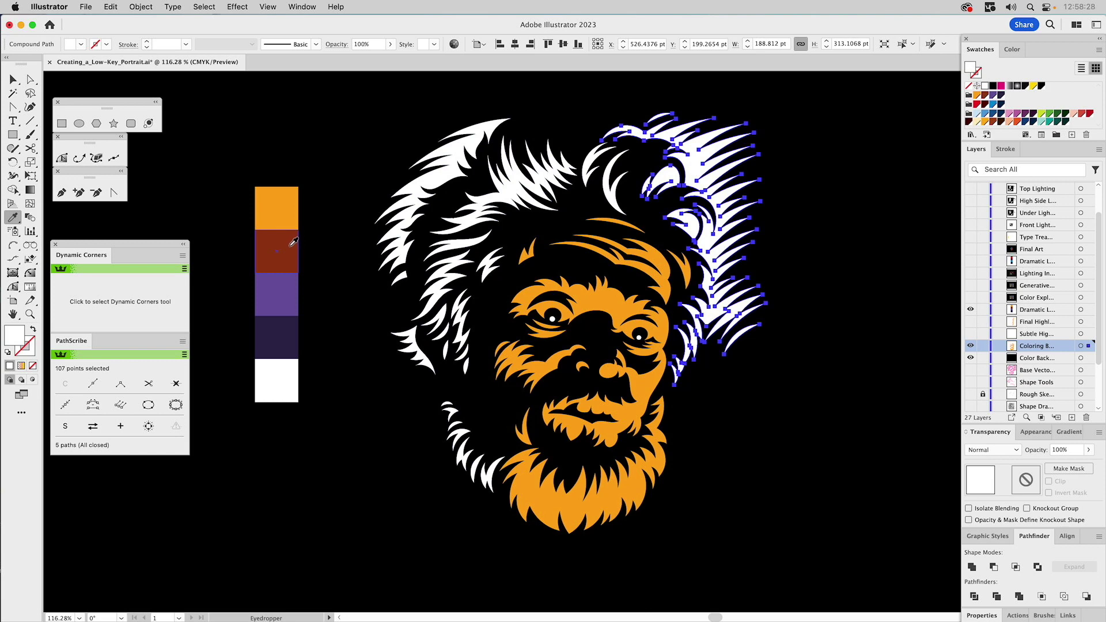
{"action": "left_click", "coordinate": [293, 242]}
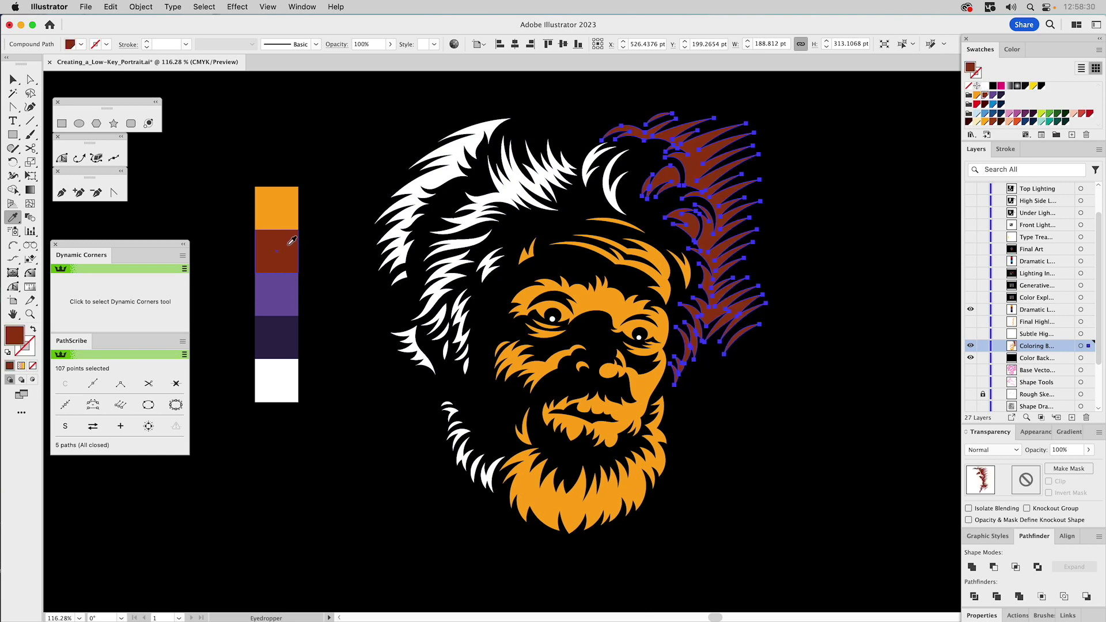
Fill the inner left hair and beard edge with the palette's purple and the outer left hair and ear with dark purple
{"action": "key", "text": "v"}
{"action": "left_click", "coordinate": [491, 203]}
{"action": "key", "text": "i"}
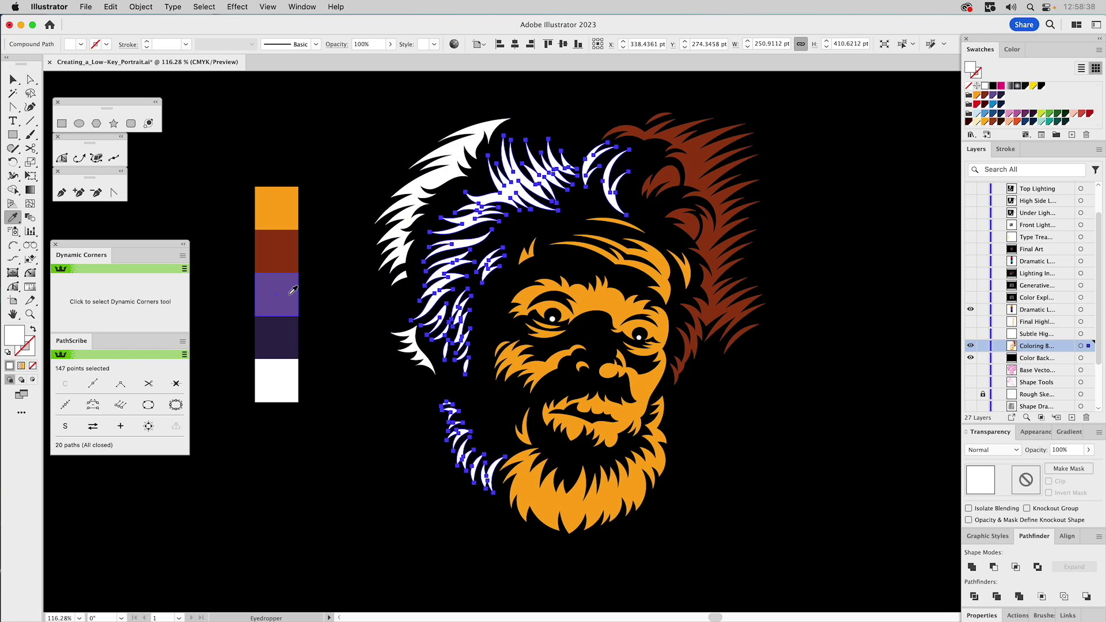
{"action": "left_click", "coordinate": [292, 291]}
{"action": "key", "text": "v"}
{"action": "left_click", "coordinate": [401, 206]}
{"action": "key", "text": "i"}
{"action": "left_click", "coordinate": [283, 329]}
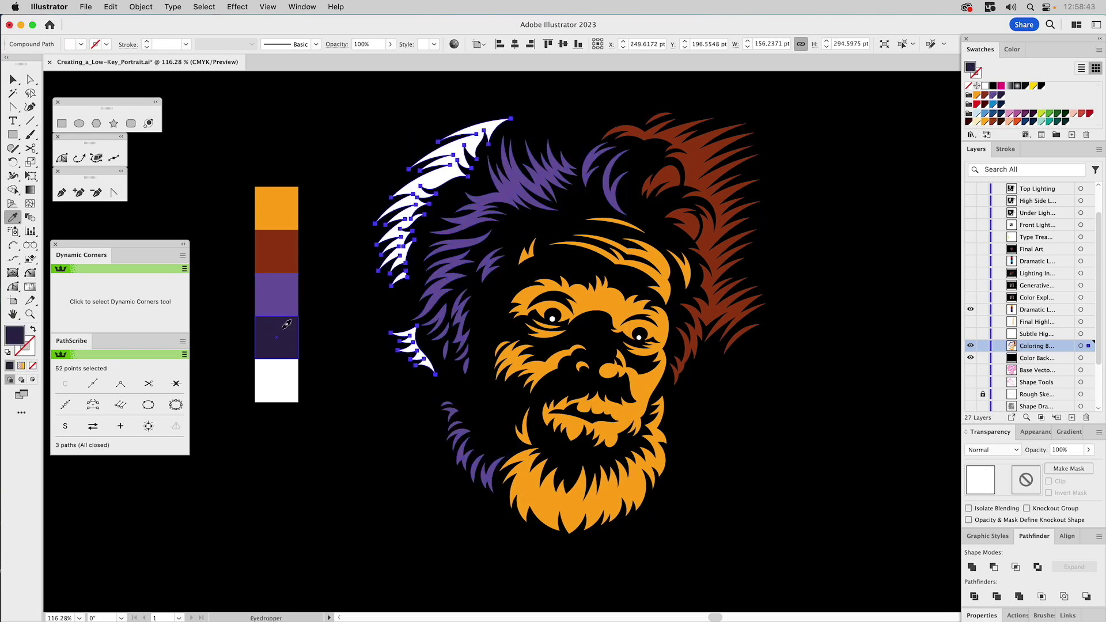
{"action": "left_click", "coordinate": [341, 152], "text": "super"}
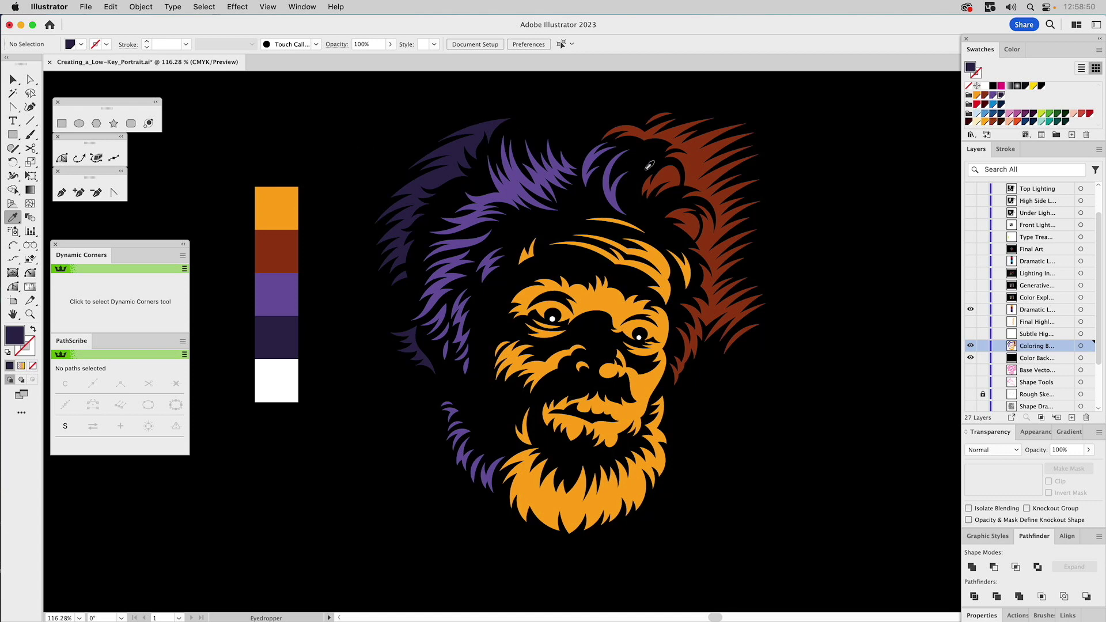
Hide the orange and purple palette, examine the lighting inspiration movie poster layer, and hide it again
{"action": "left_click", "coordinate": [970, 309]}
{"action": "left_click", "coordinate": [971, 273]}
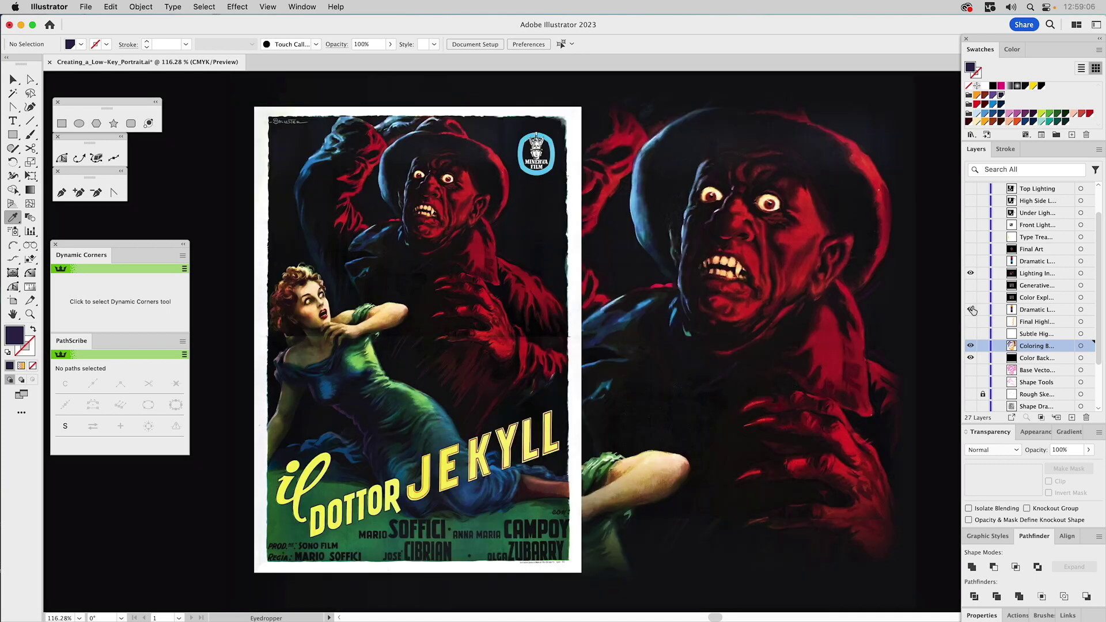
{"action": "left_click", "coordinate": [984, 345]}
{"action": "key", "text": "v"}
{"action": "left_click", "coordinate": [970, 273]}
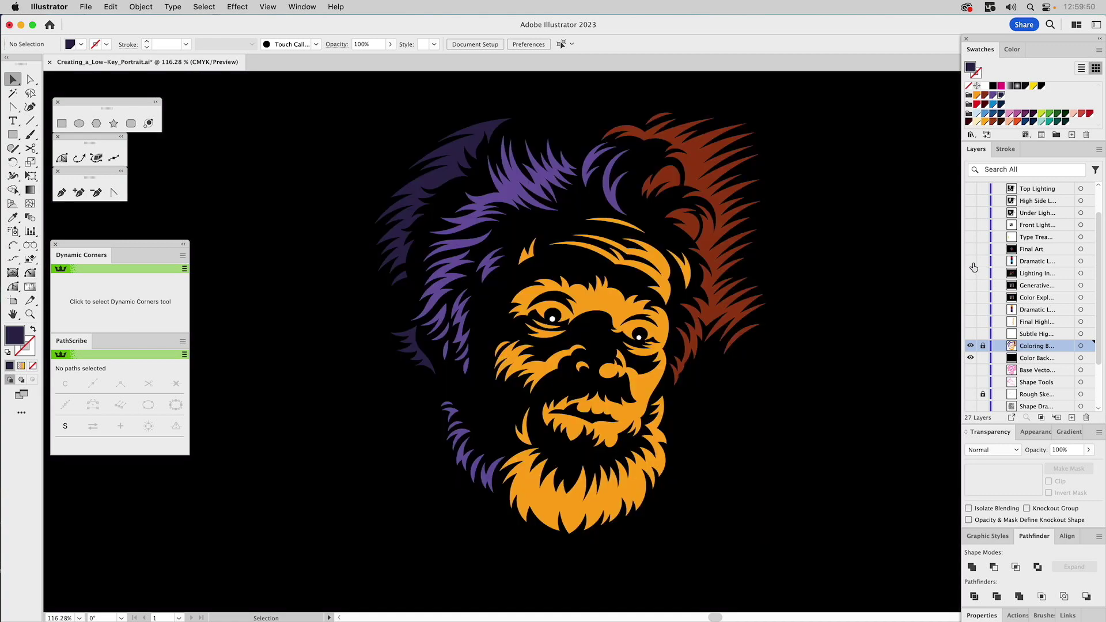
Show the red and blue palette layer and recolor the face bright red and the right-hand hair dark red from it
{"action": "left_click", "coordinate": [971, 261]}
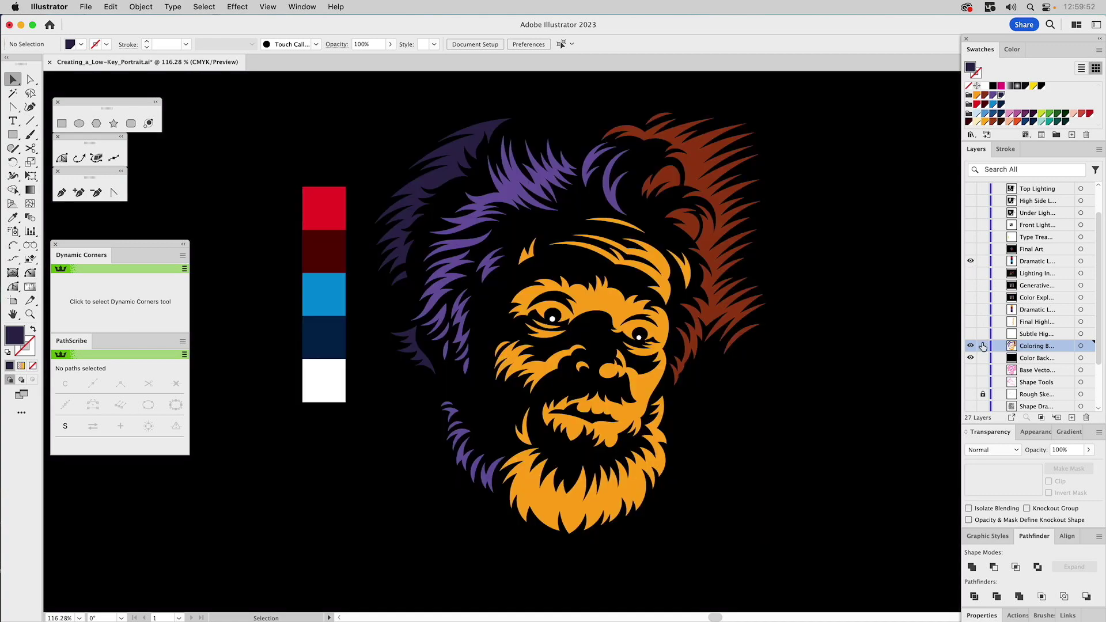
{"action": "left_click", "coordinate": [618, 298]}
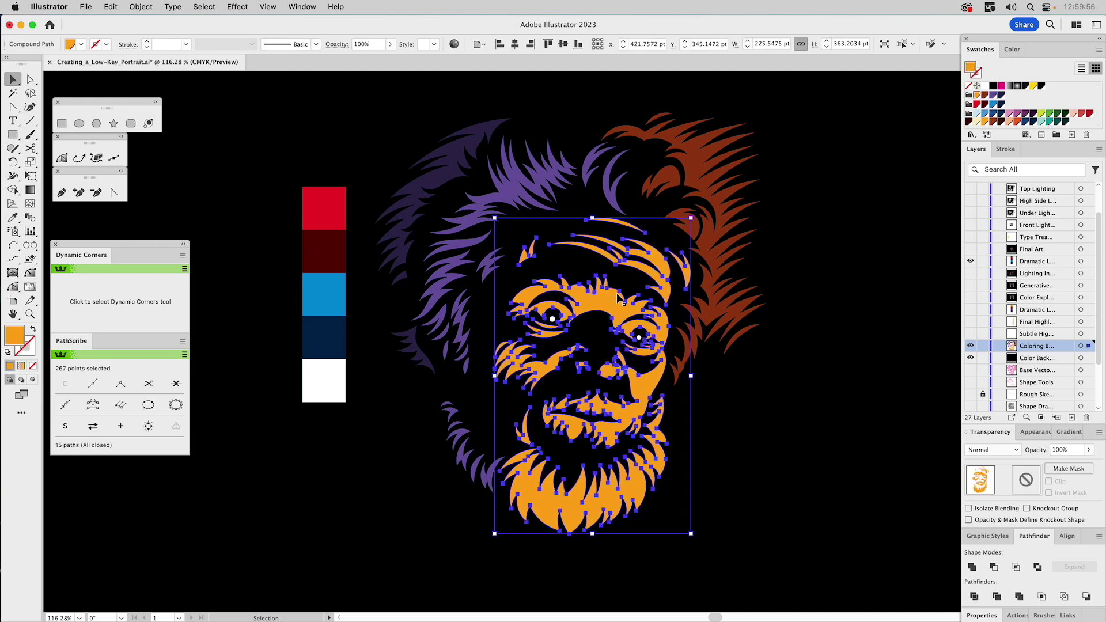
{"action": "key", "text": "i"}
{"action": "left_click", "coordinate": [343, 210]}
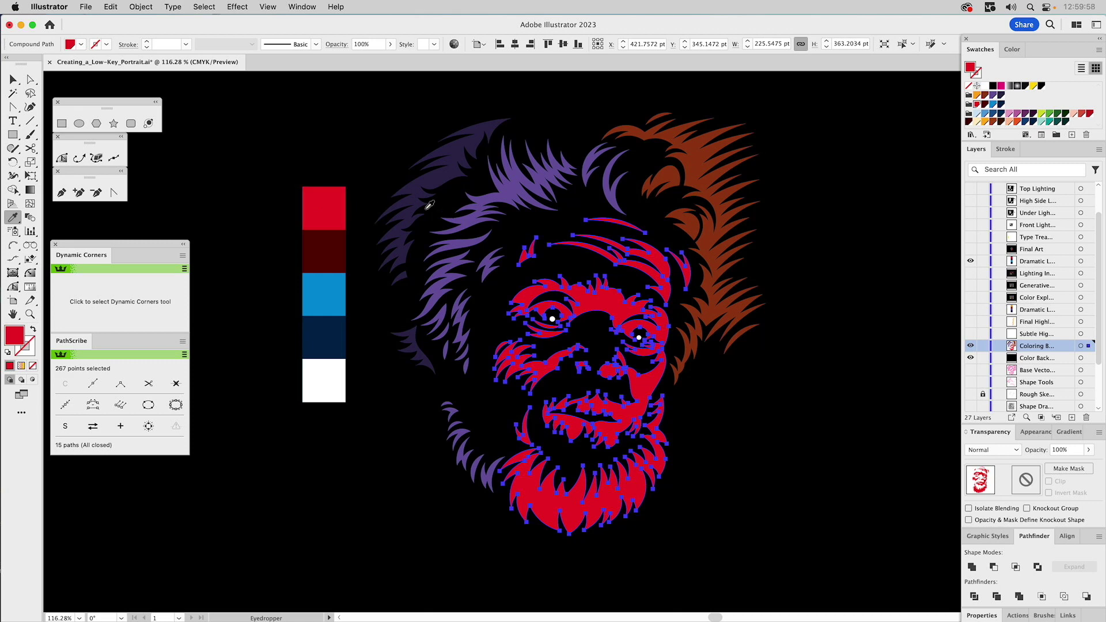
{"action": "key", "text": "super"}
{"action": "left_click", "coordinate": [728, 205], "text": "super"}
{"action": "left_click", "coordinate": [338, 243]}
Recolor the inner left hair and beard edge bright blue and the outer left hair and ear navy, then deselect
{"action": "key", "text": "super"}
{"action": "left_click", "coordinate": [469, 230], "text": "super"}
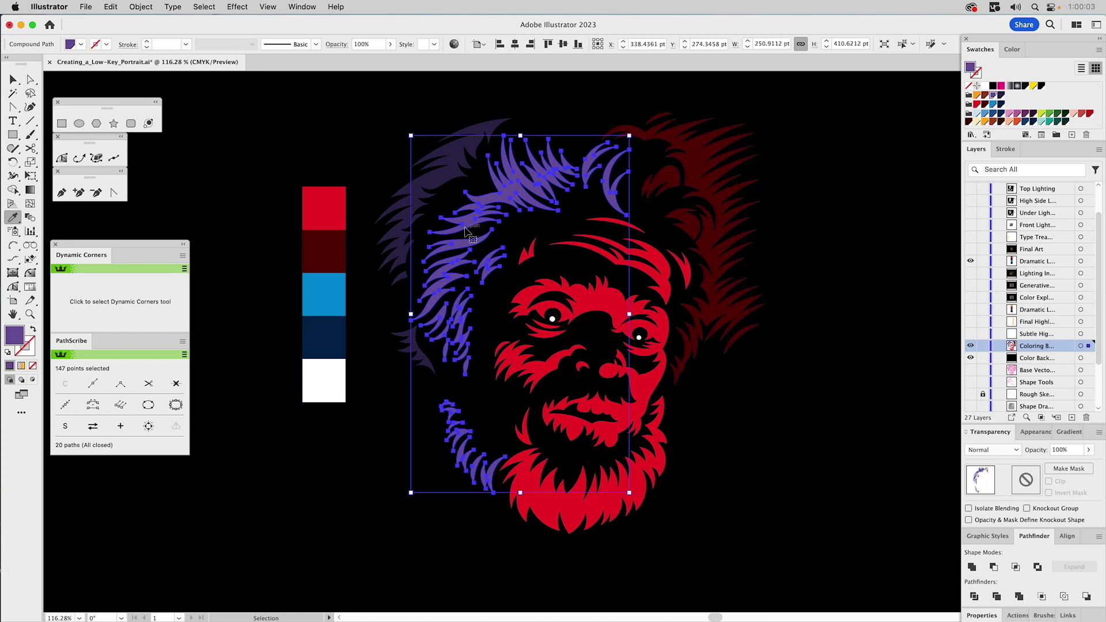
{"action": "left_click", "coordinate": [323, 282]}
{"action": "left_click", "coordinate": [402, 232], "text": "super"}
{"action": "left_click", "coordinate": [325, 331]}
{"action": "left_click", "coordinate": [261, 278], "text": "super"}
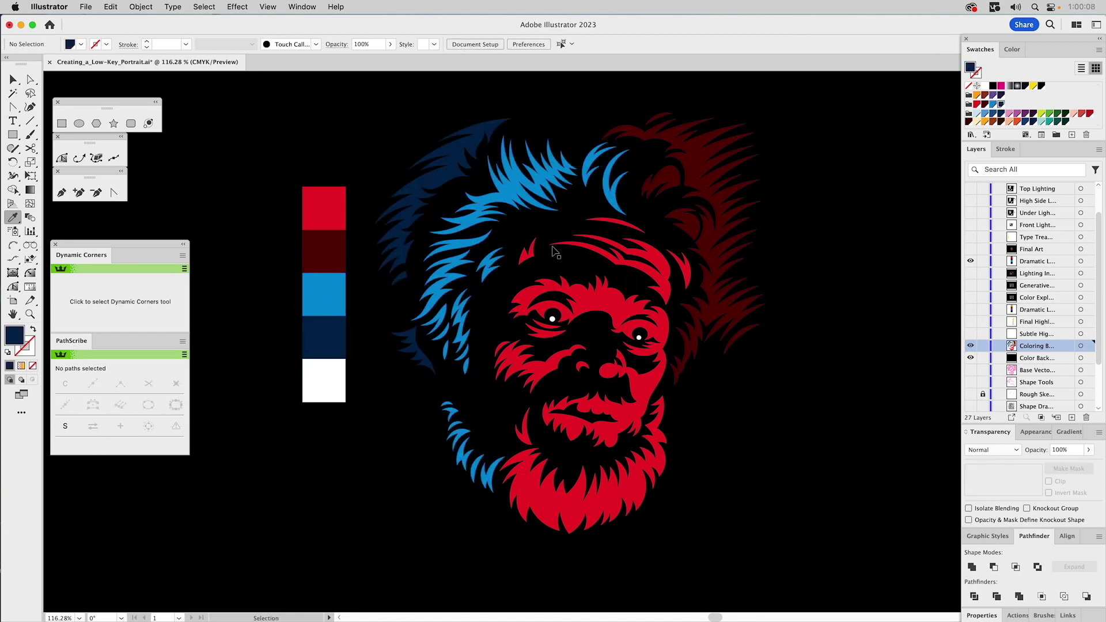
Hide the red and blue palette layer and show the subtle highlight layer with the white beard shape
{"action": "left_click", "coordinate": [971, 261]}
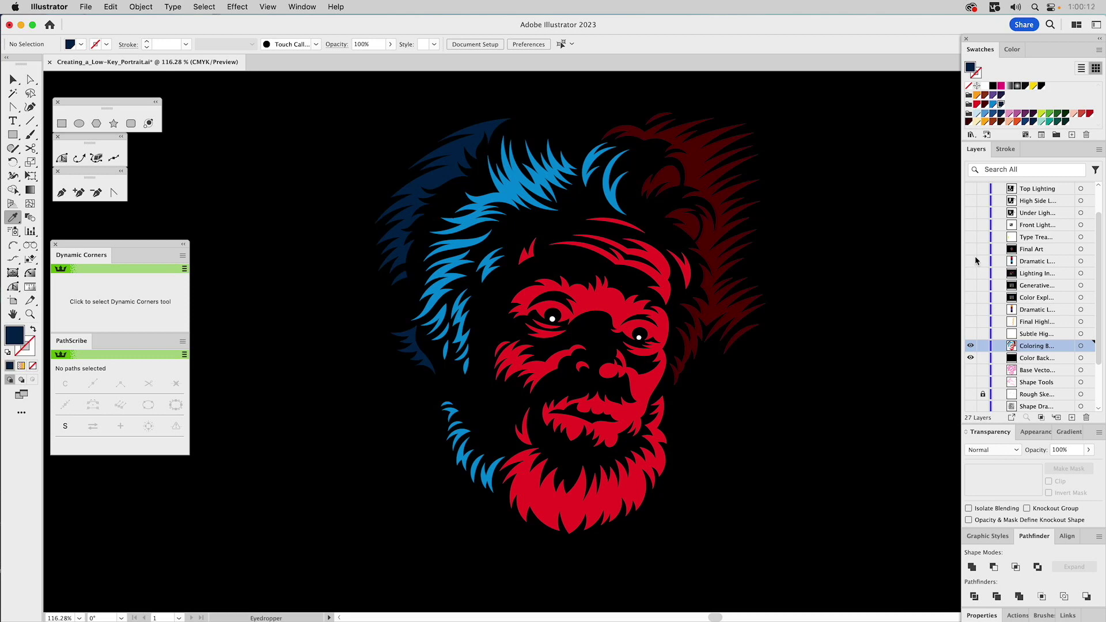
{"action": "left_click", "coordinate": [970, 334]}
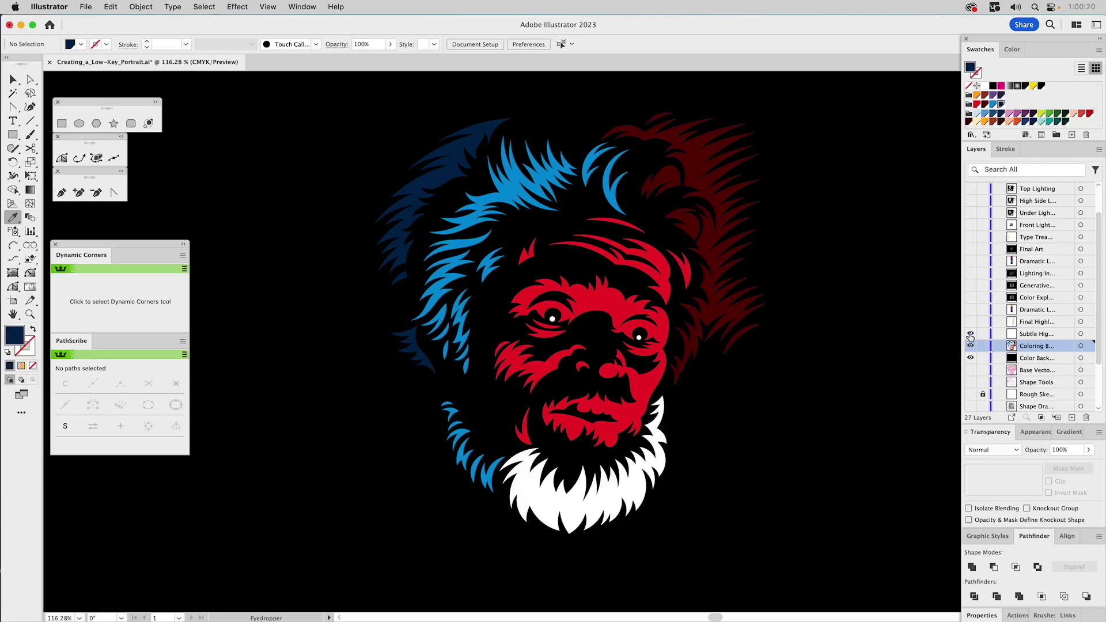
Move the white beard shape aside to examine it and undo the move
{"action": "key", "text": "v"}
{"action": "left_click_drag", "start_coordinate": [639, 488], "coordinate": [761, 497]}
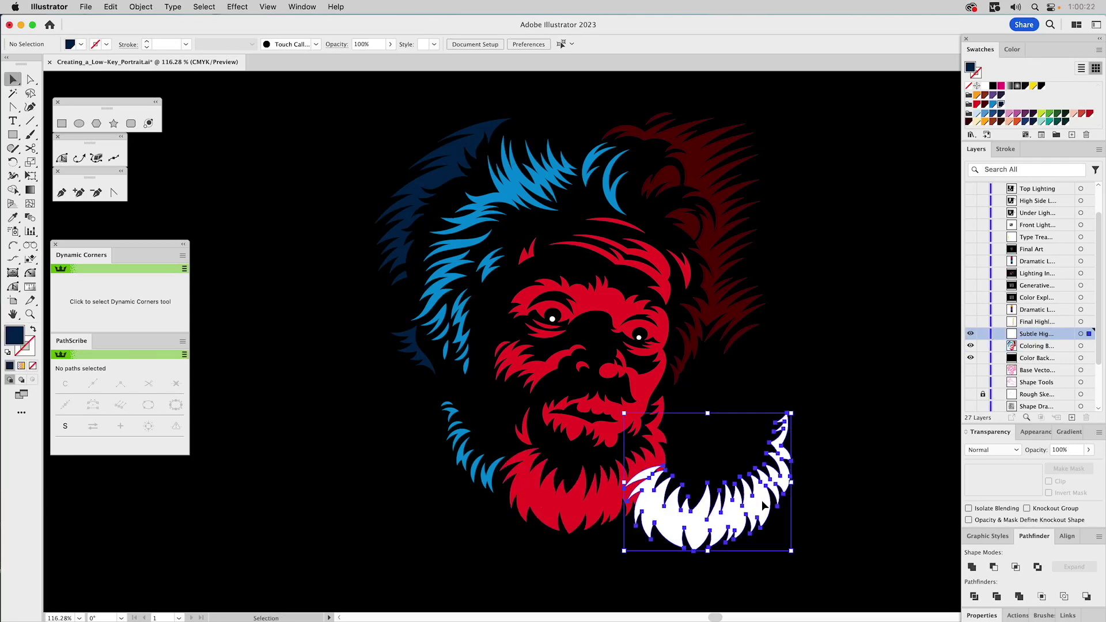
{"action": "key", "text": "cmd+z"}
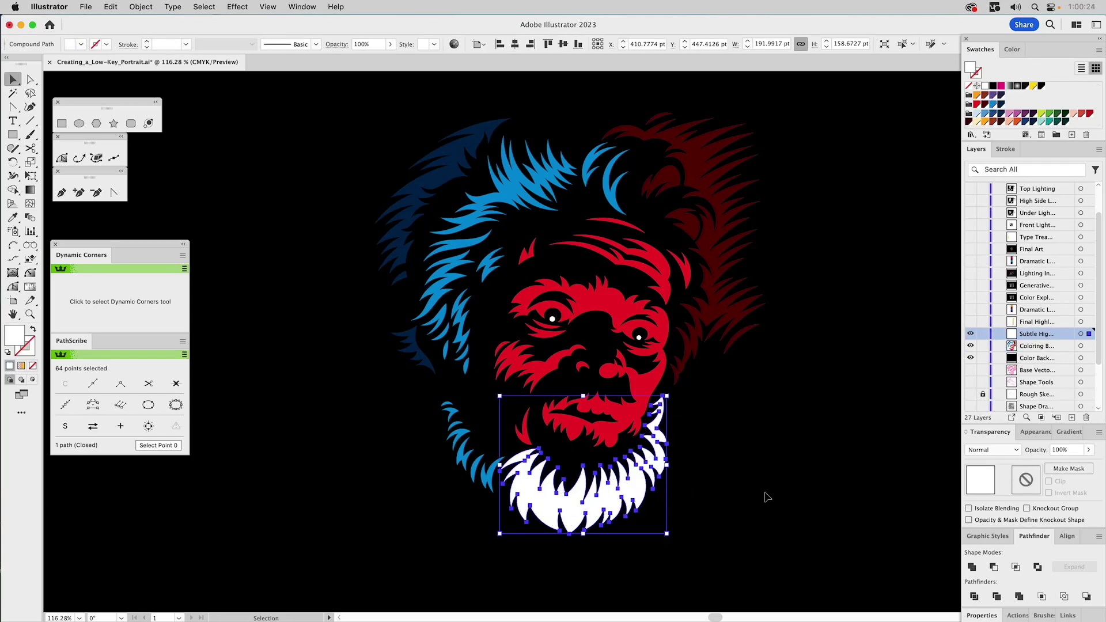
{"action": "left_click", "coordinate": [697, 481]}
{"action": "key", "text": "cmd+z"}
Fill the white beard shape with a linear gradient from transparent red to yellow, check the red face shape beneath, and deselect
{"action": "left_click", "coordinate": [1065, 432]}
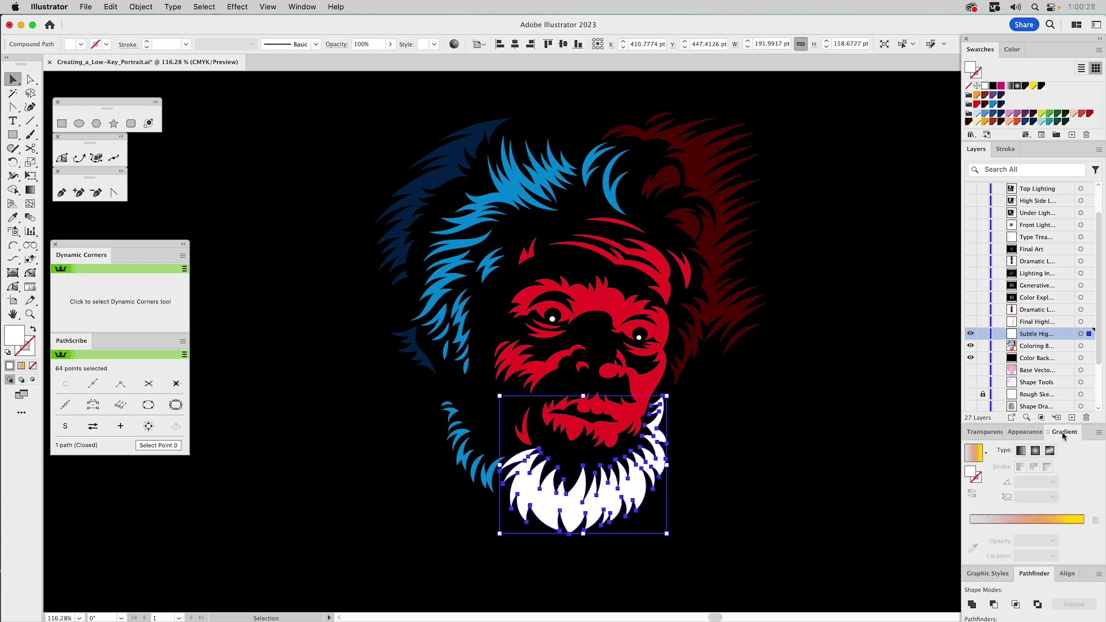
{"action": "left_click_drag", "start_coordinate": [1065, 436], "coordinate": [776, 389]}
{"action": "left_click", "coordinate": [813, 403]}
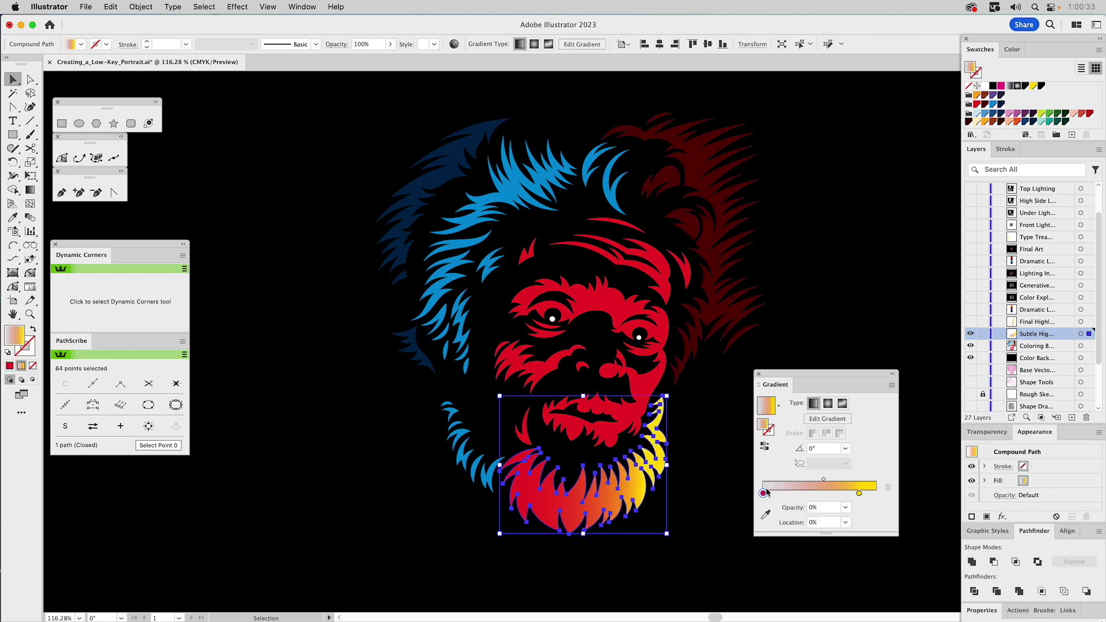
{"action": "left_click_drag", "start_coordinate": [763, 494], "coordinate": [764, 495]}
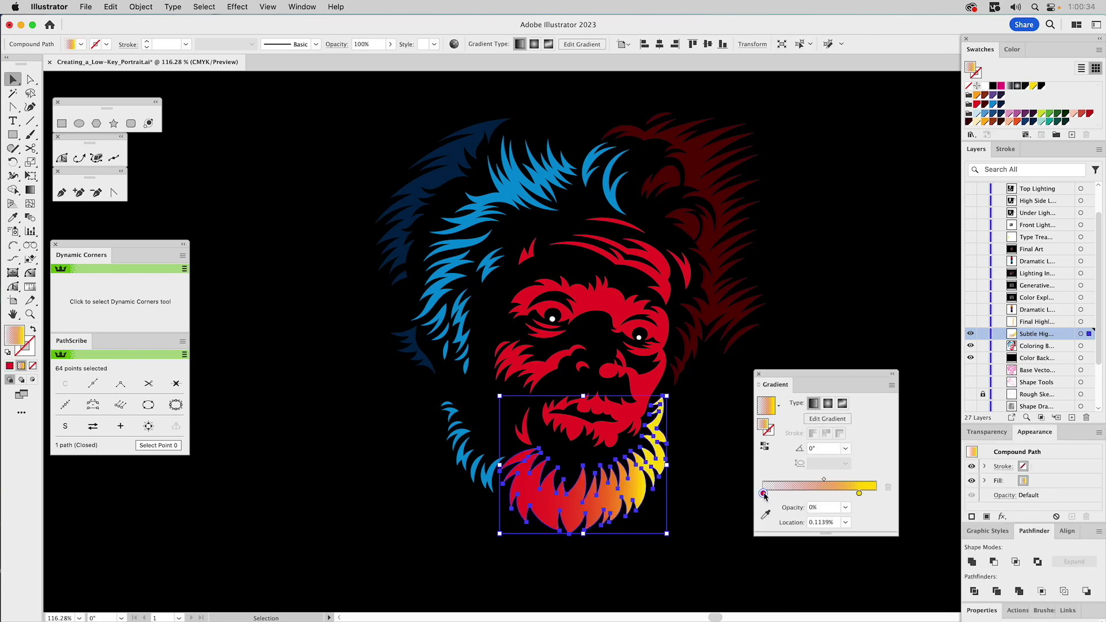
{"action": "left_click", "coordinate": [625, 305]}
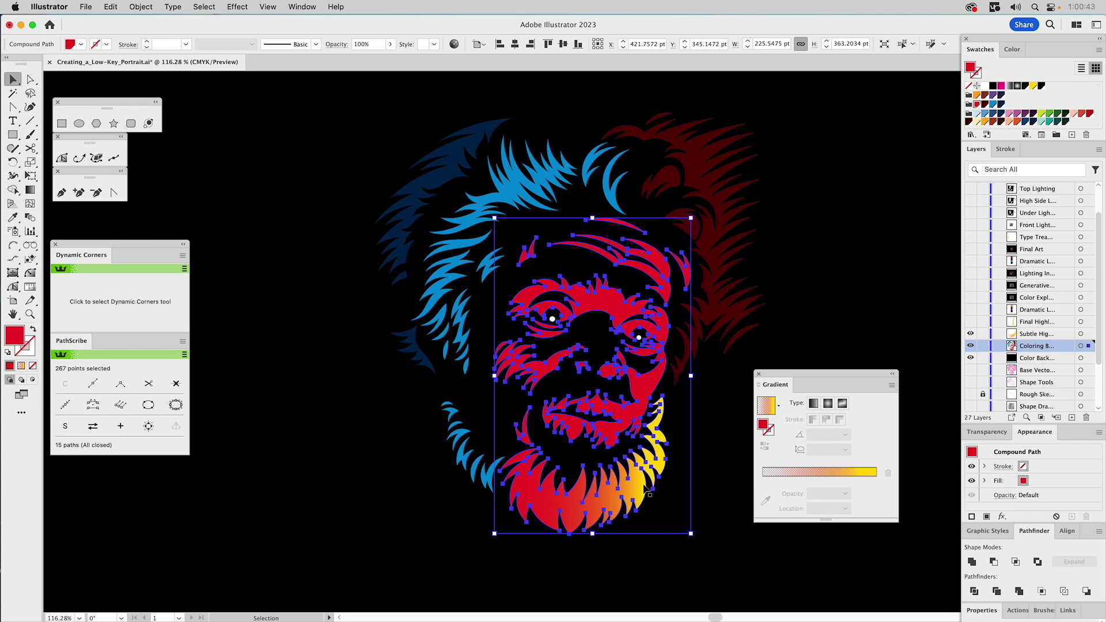
{"action": "key", "text": "super+shift+a"}
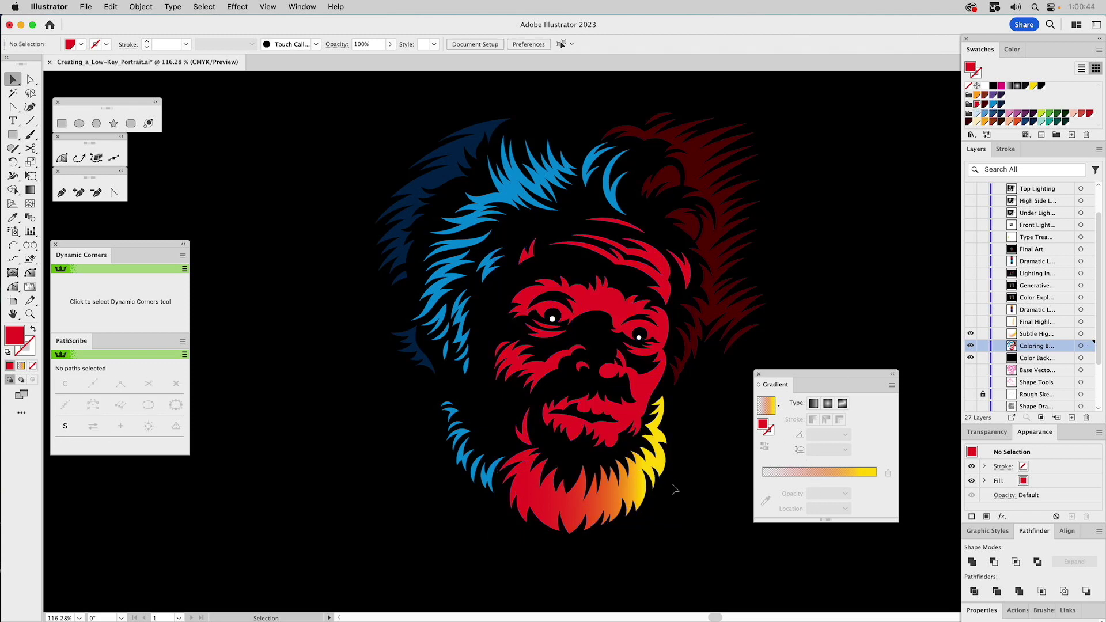
With the Gradient tool, angle the beard gradient to about 3.3° and shift it so yellow only lights the right edge
{"action": "left_click", "coordinate": [638, 483]}
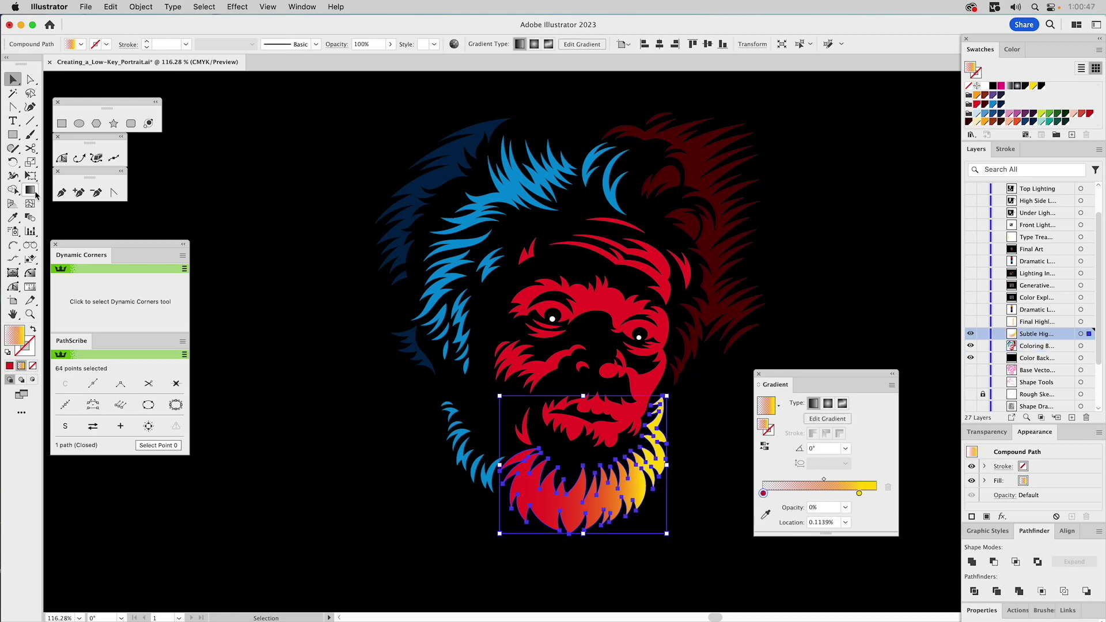
{"action": "left_click", "coordinate": [36, 196]}
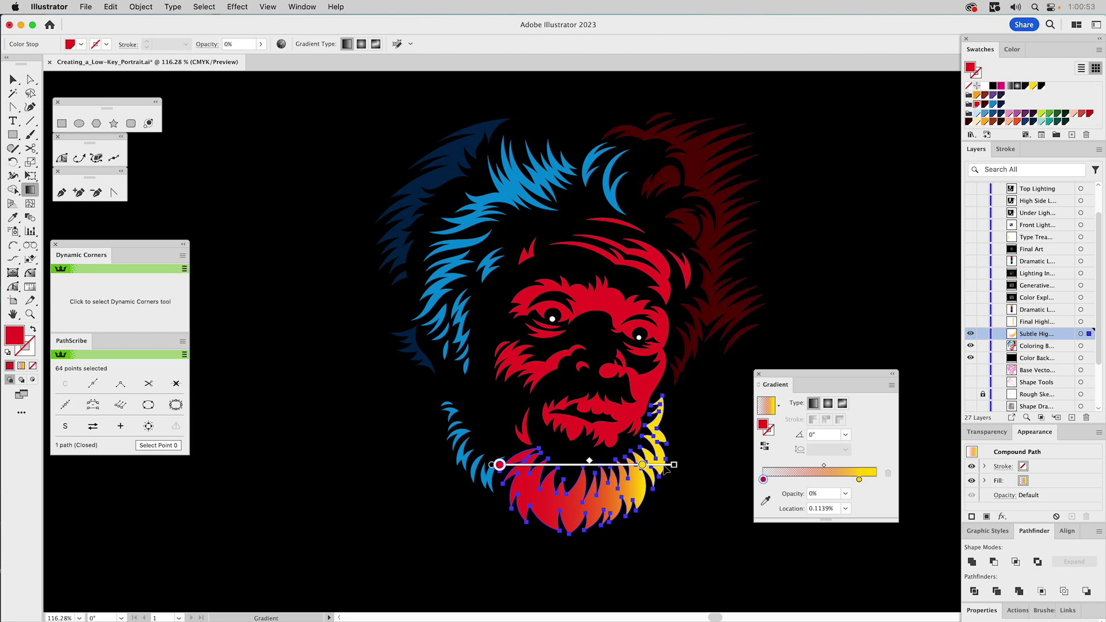
{"action": "mouse_move", "coordinate": [678, 462]}
{"action": "left_mouse_down"}
{"action": "mouse_move", "coordinate": [681, 452]}
{"action": "mouse_move", "coordinate": [681, 462]}
{"action": "left_mouse_up"}
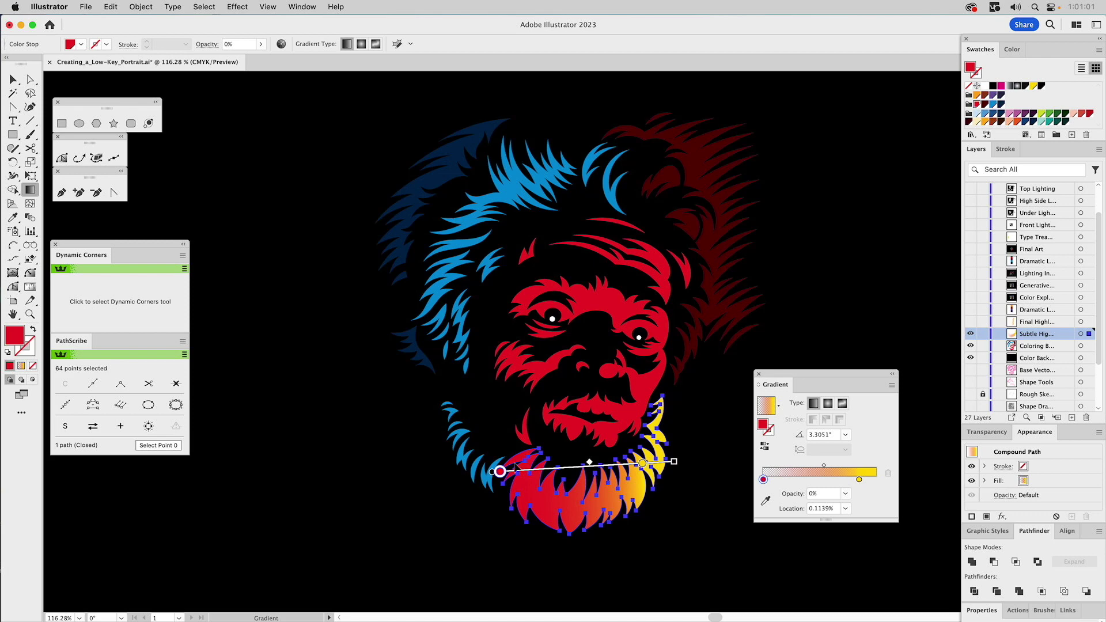
{"action": "mouse_move", "coordinate": [674, 462]}
{"action": "left_mouse_down"}
{"action": "mouse_move", "coordinate": [575, 471]}
{"action": "mouse_move", "coordinate": [660, 466]}
{"action": "left_mouse_up"}
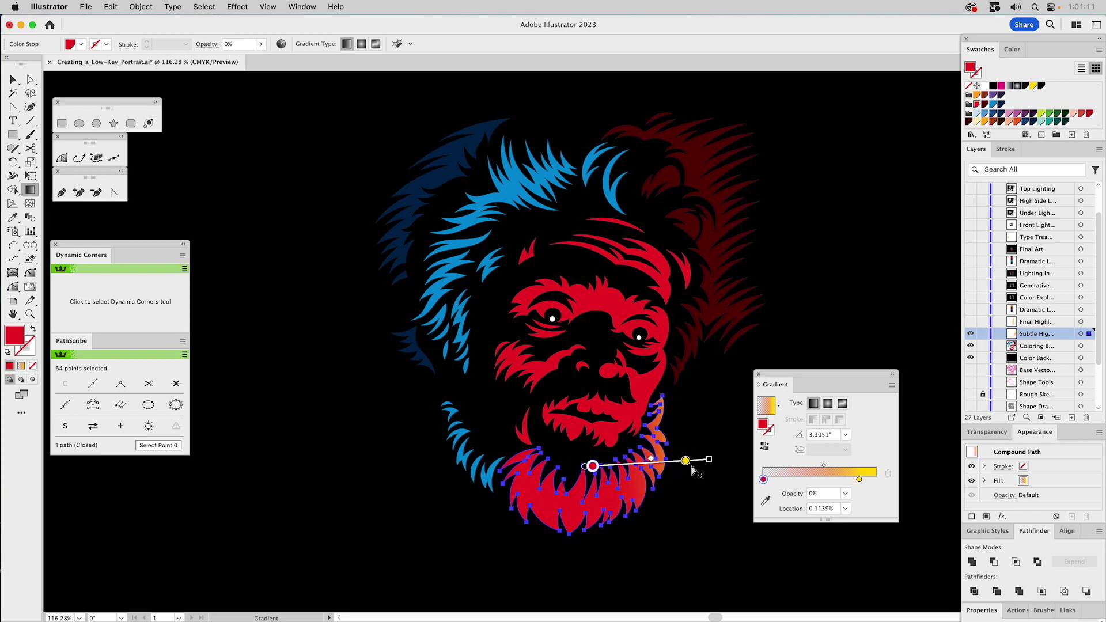
{"action": "left_click_drag", "start_coordinate": [709, 461], "coordinate": [677, 463]}
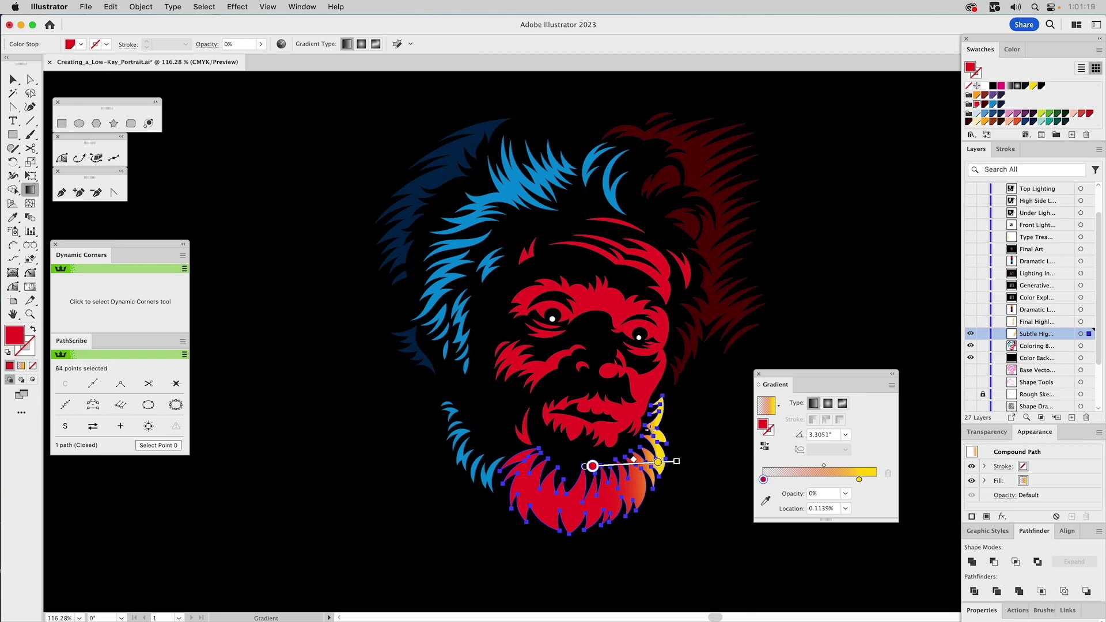
{"action": "left_click", "coordinate": [859, 480]}
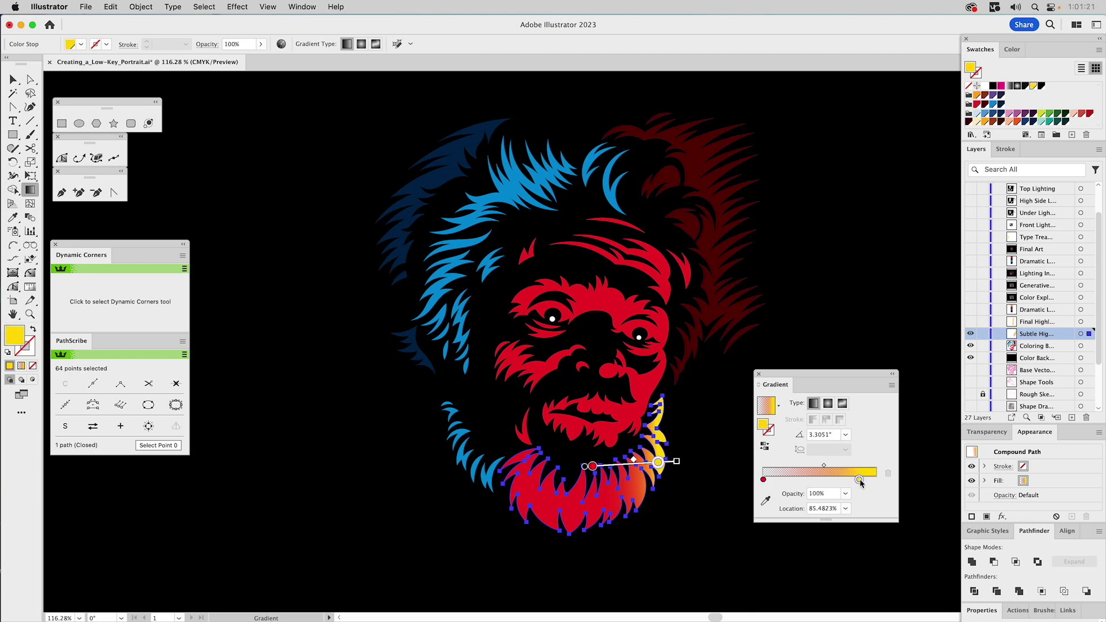
{"action": "left_click", "coordinate": [763, 480]}
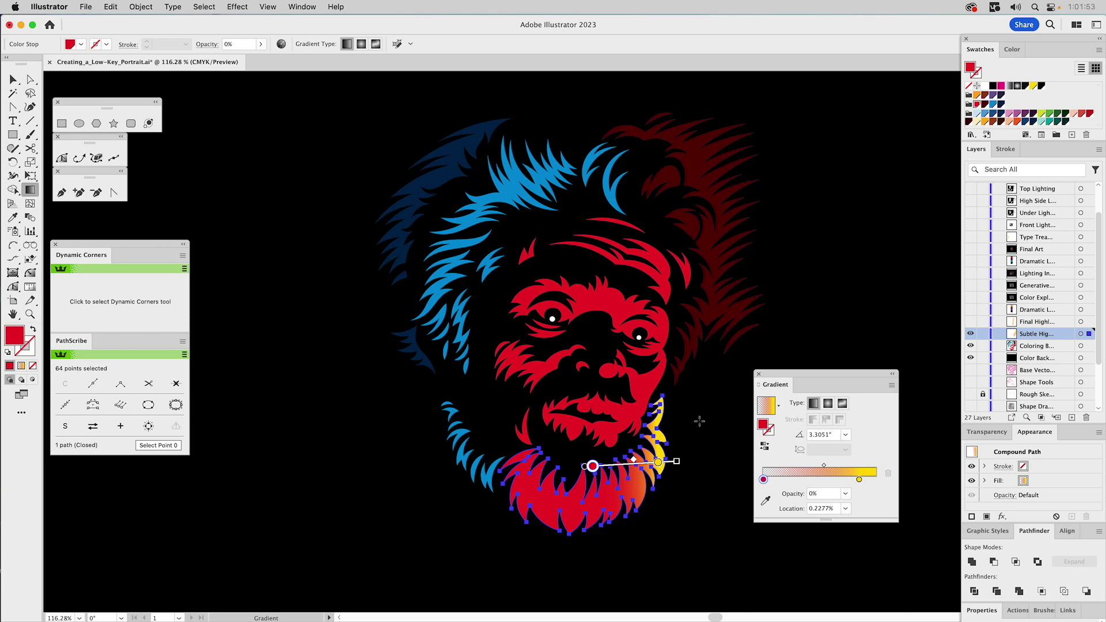
Pull the gradient-filled beard shape aside to examine its transparent end and undo the move
{"action": "key", "text": "v"}
{"action": "left_click", "coordinate": [688, 423]}
{"action": "left_click_drag", "start_coordinate": [664, 455], "coordinate": [730, 456]}
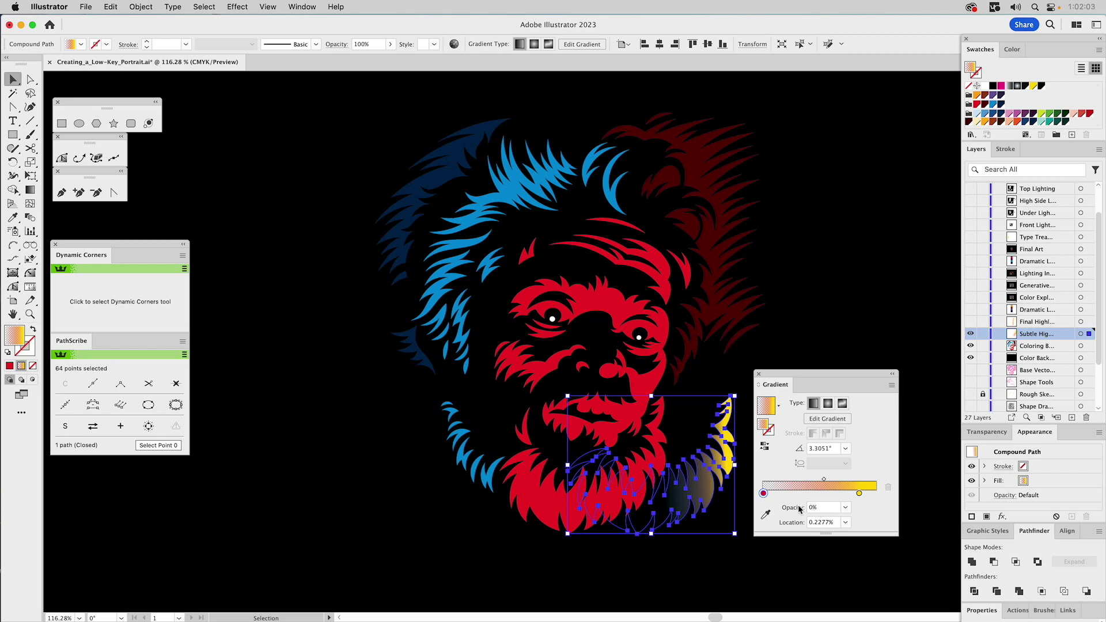
{"action": "key", "text": "super+z"}
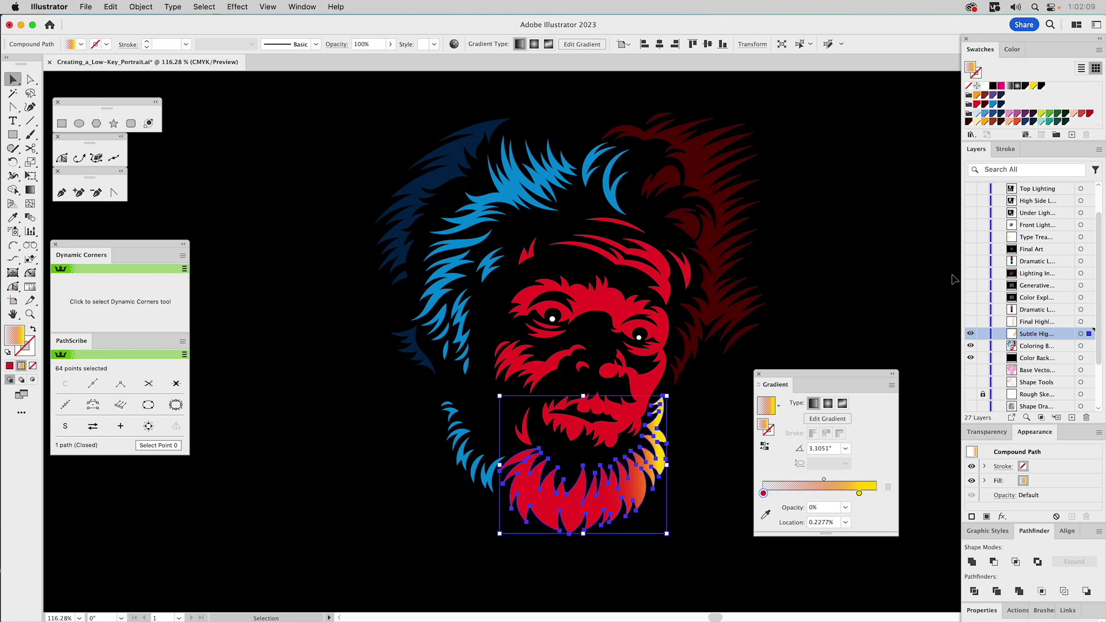
Toggle the subtle highlight layer off and on, reveal the final highlight layer above it, and dock the Gradient panel
{"action": "left_click", "coordinate": [971, 334]}
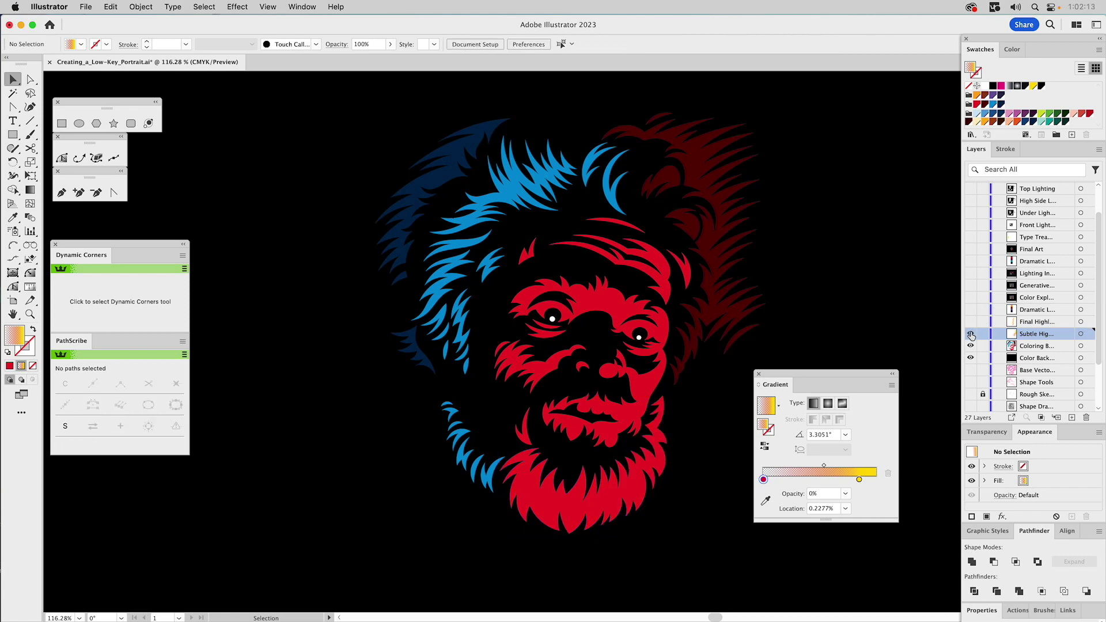
{"action": "left_click", "coordinate": [971, 334]}
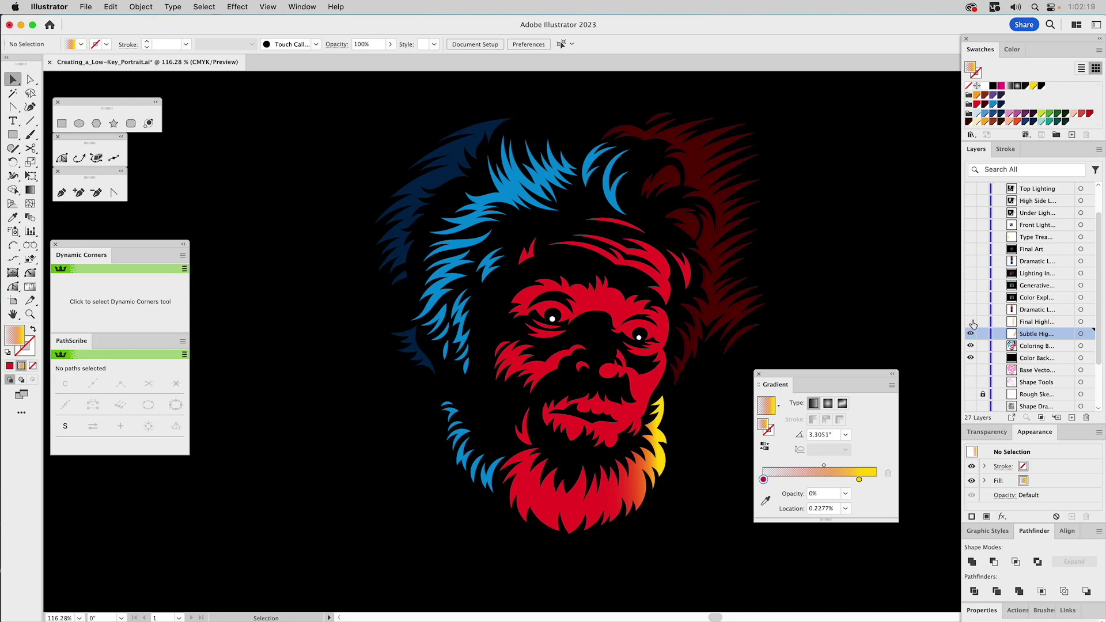
{"action": "left_click", "coordinate": [970, 322]}
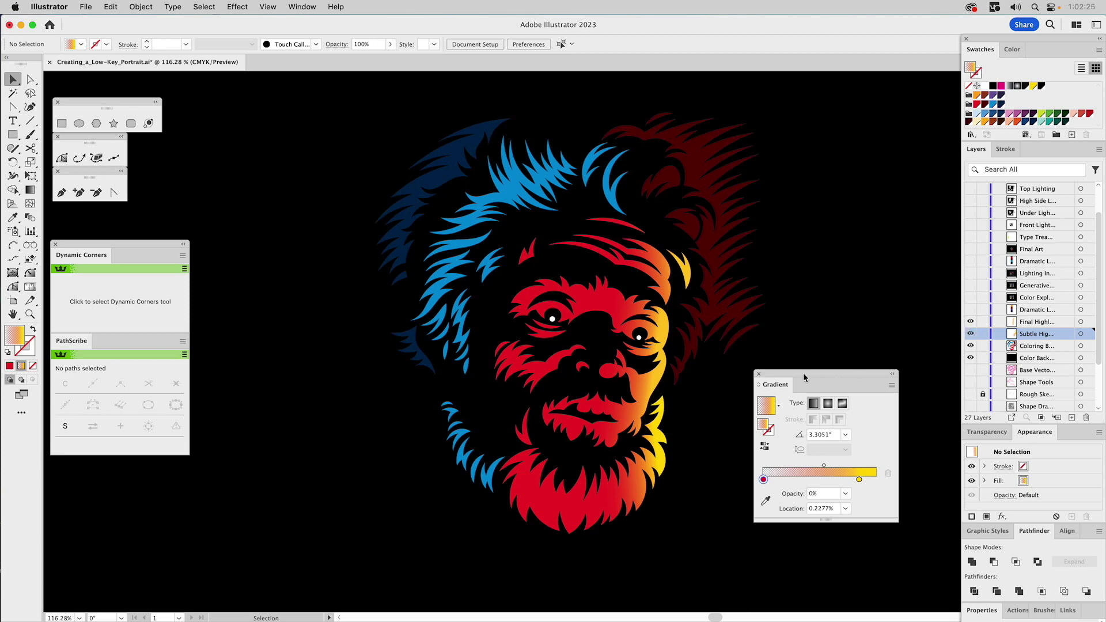
{"action": "left_click_drag", "start_coordinate": [790, 384], "coordinate": [1067, 433]}
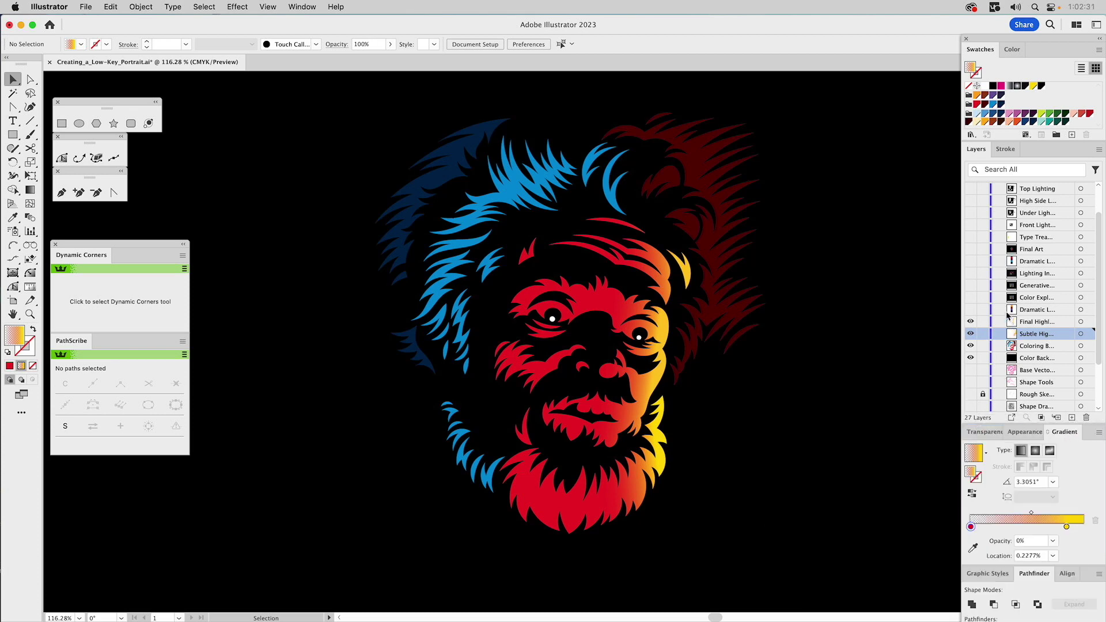
Show only the color exploration layer with the nine portraits and switch the red color to CMYK sliders
{"action": "left_click", "coordinate": [970, 297], "text": "alt"}
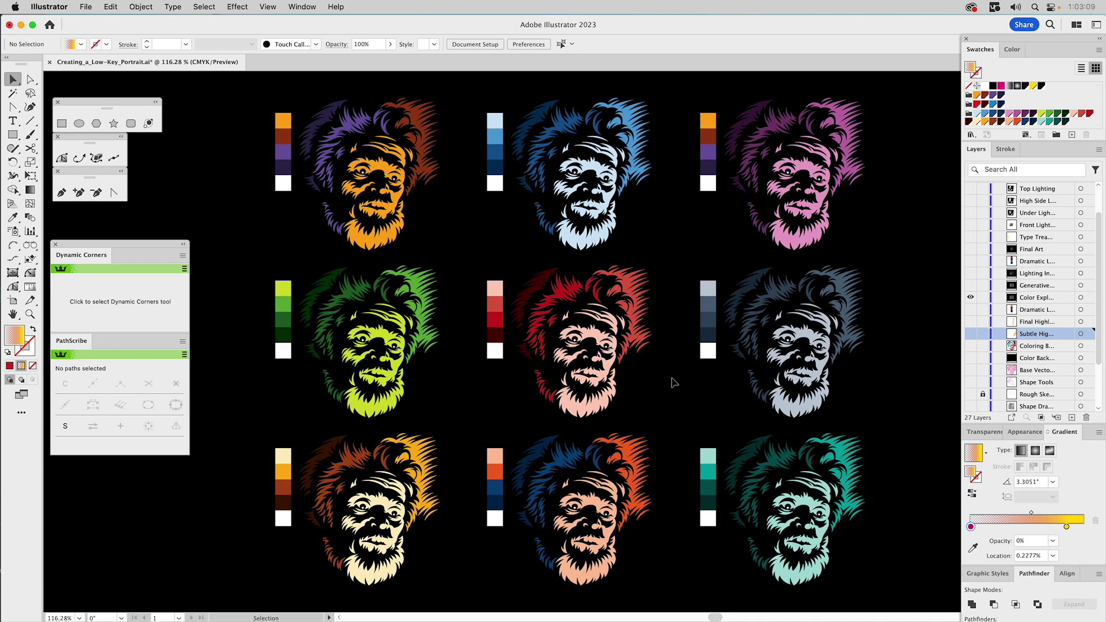
{"action": "left_click", "coordinate": [1011, 53]}
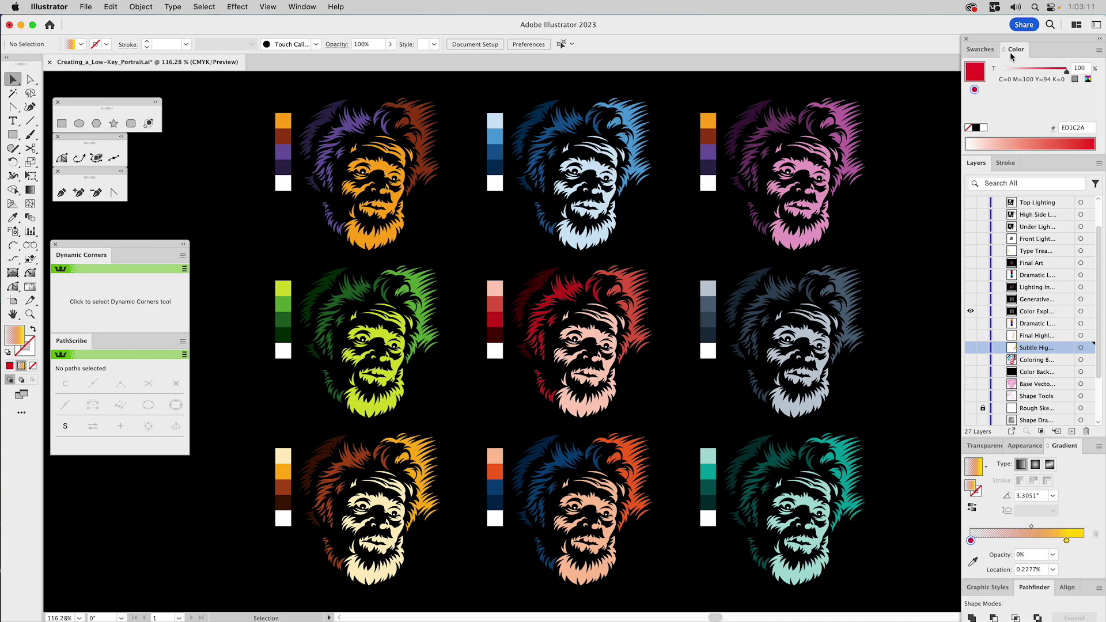
{"action": "left_click", "coordinate": [1087, 79]}
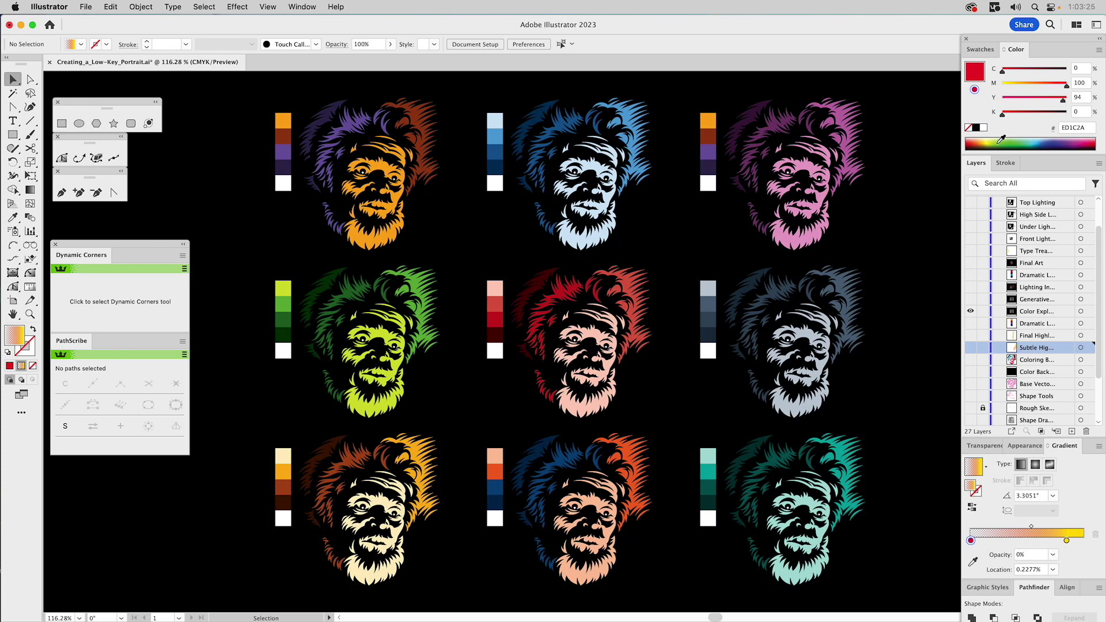
Make the generative recolor layer visible and active, and unlock all of its objects
{"action": "left_click", "coordinate": [970, 300]}
{"action": "left_click", "coordinate": [1029, 301]}
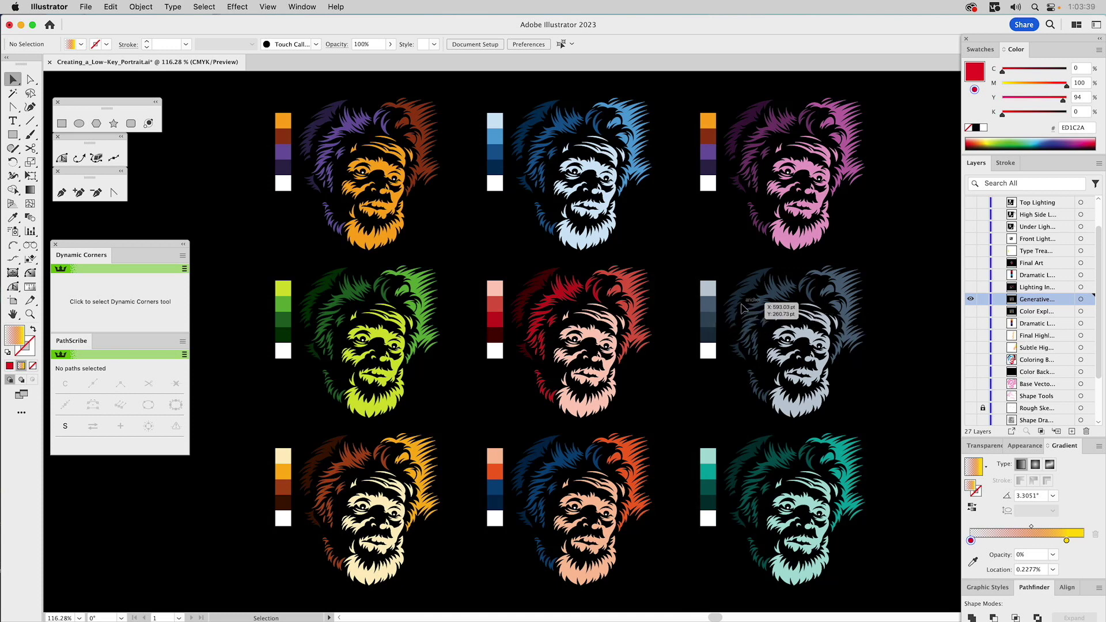
{"action": "left_click", "coordinate": [146, 6]}
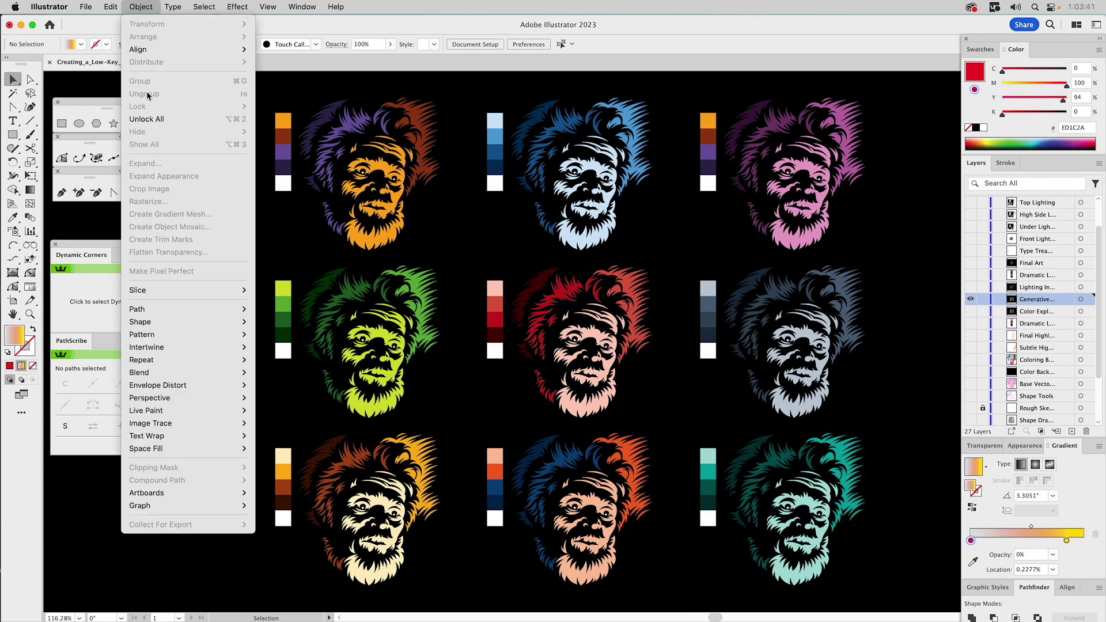
{"action": "left_click", "coordinate": [145, 119]}
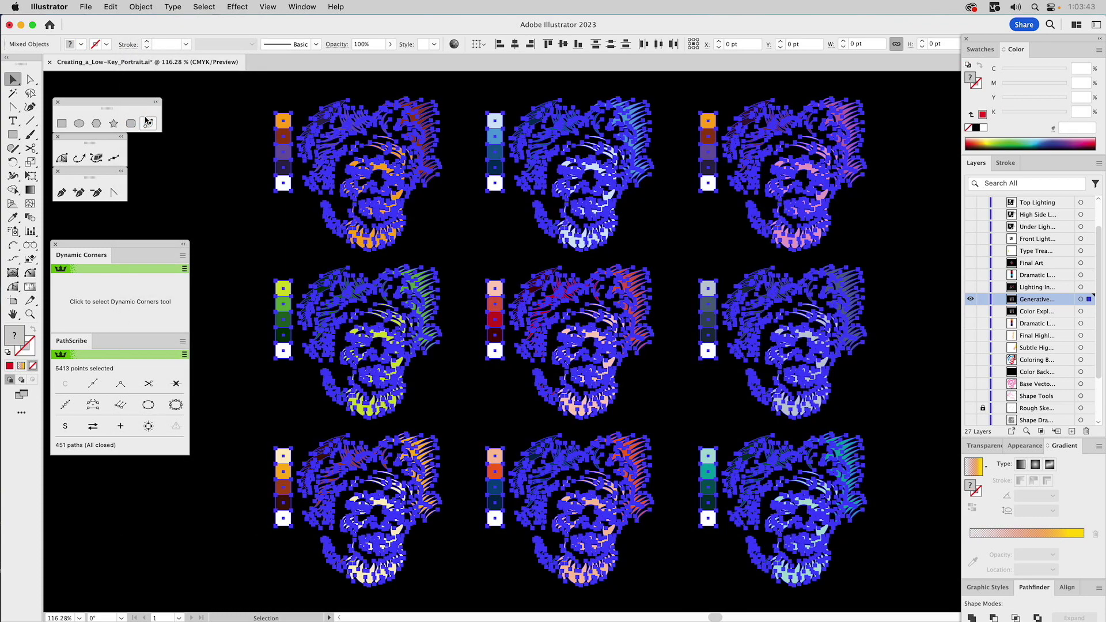
Deselect the artwork and lock only the black background rectangle behind the portraits
{"action": "left_click", "coordinate": [193, 115]}
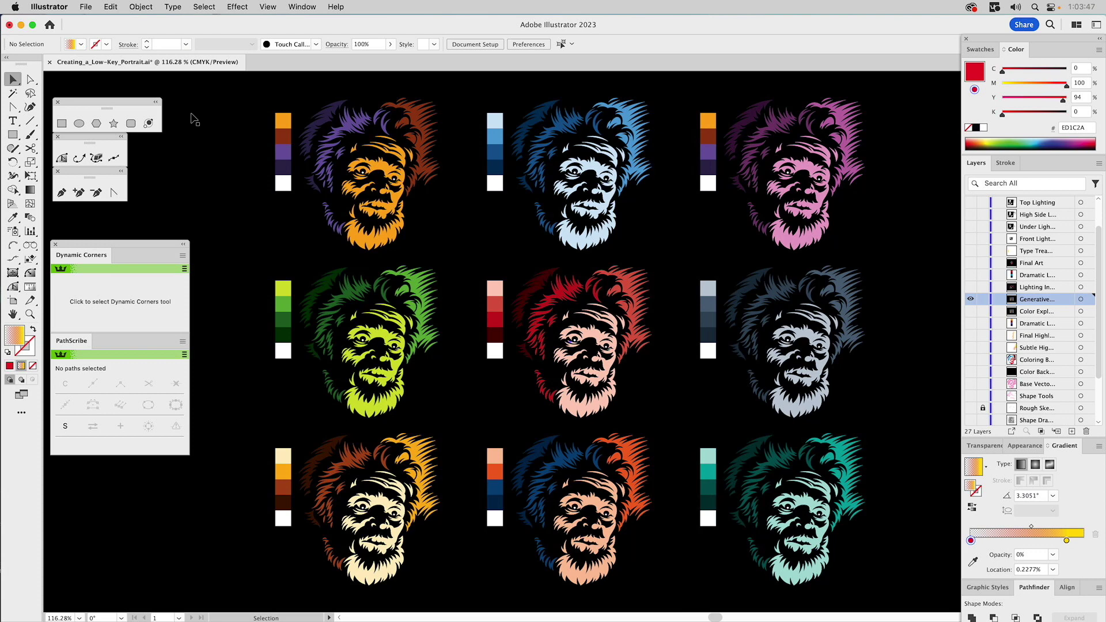
{"action": "left_click", "coordinate": [193, 119]}
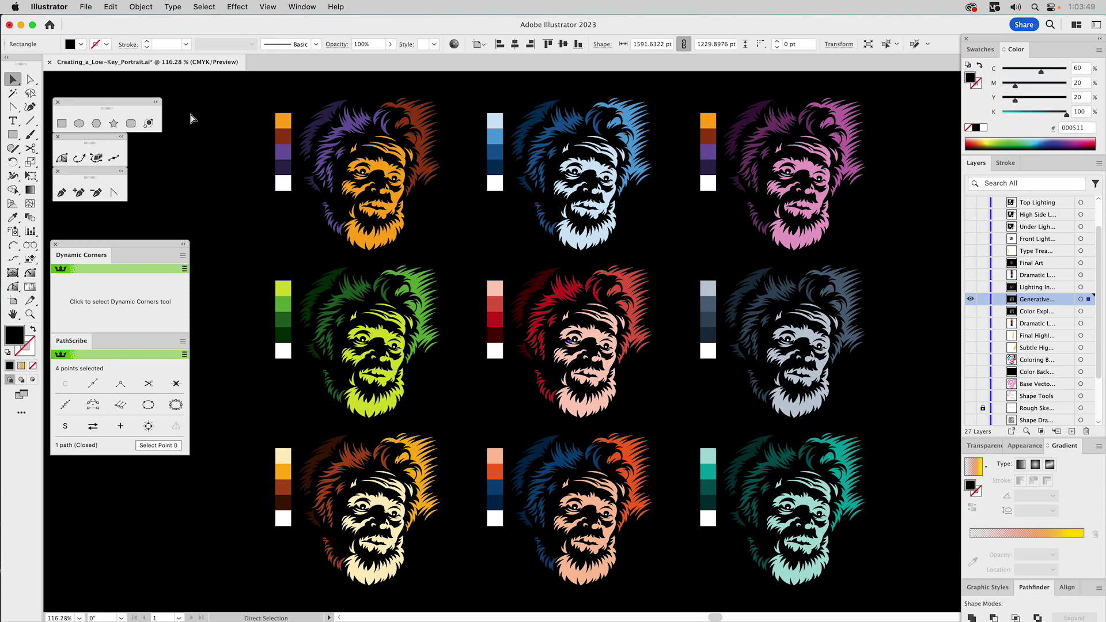
{"action": "left_click", "coordinate": [192, 118], "text": "super"}
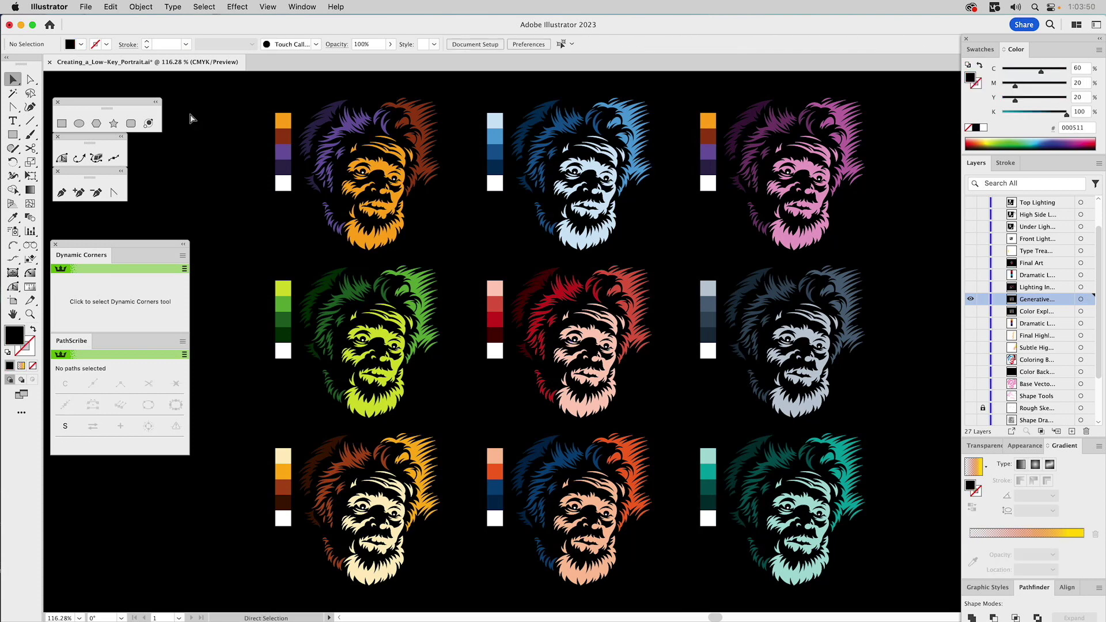
Select the orange and purple portrait in the top row together with its swatches and hide the selection edges
{"action": "left_click", "coordinate": [364, 151]}
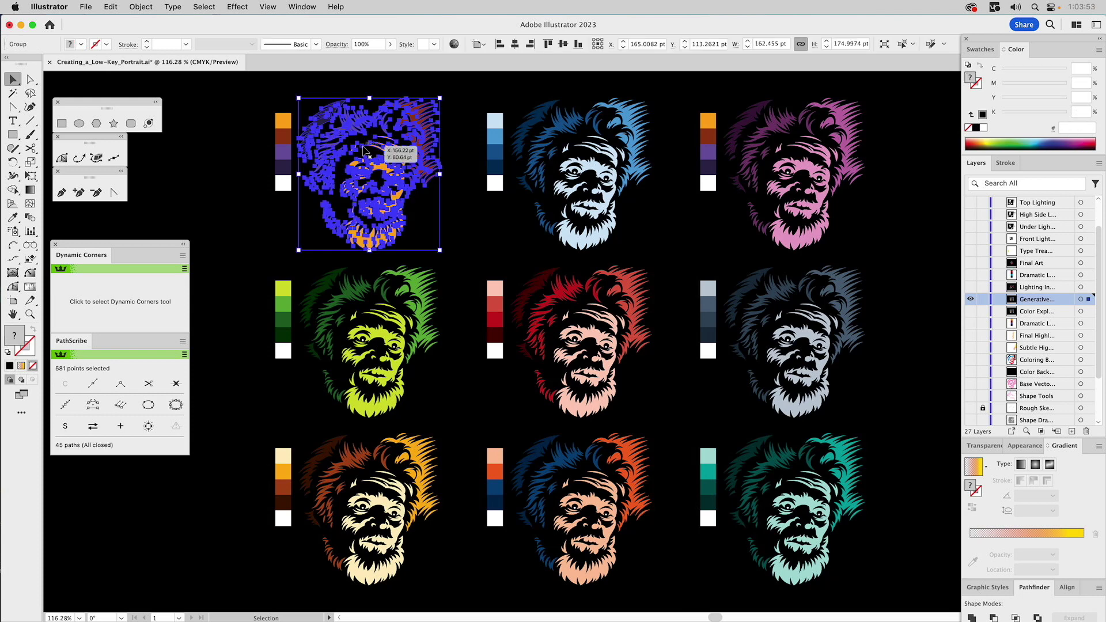
{"action": "left_click", "coordinate": [252, 129], "text": "super"}
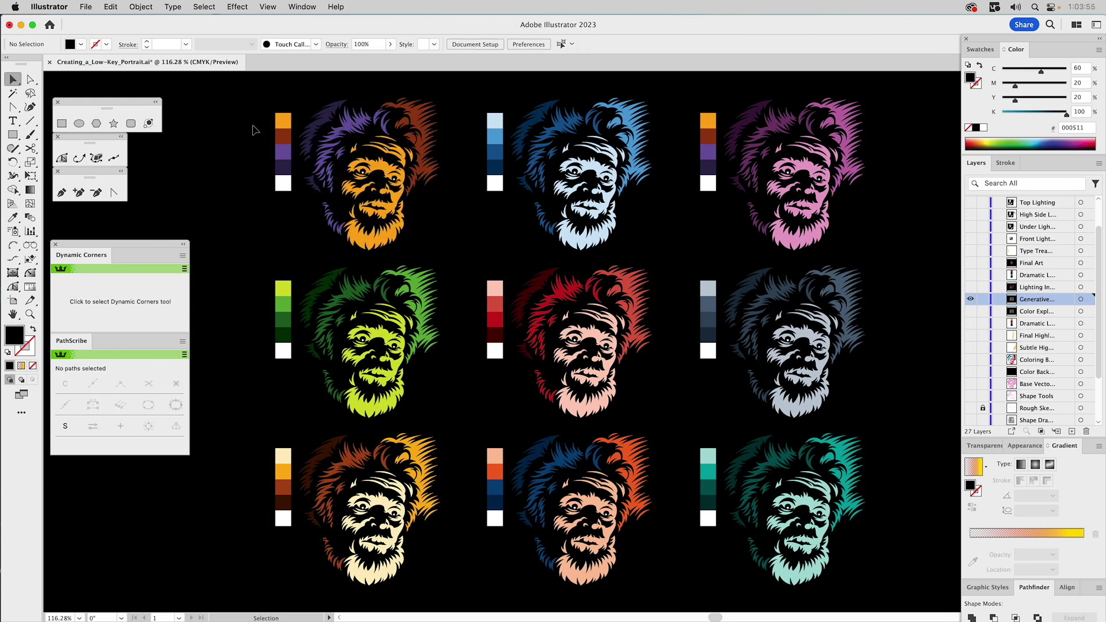
{"action": "left_click_drag", "start_coordinate": [250, 94], "coordinate": [457, 244]}
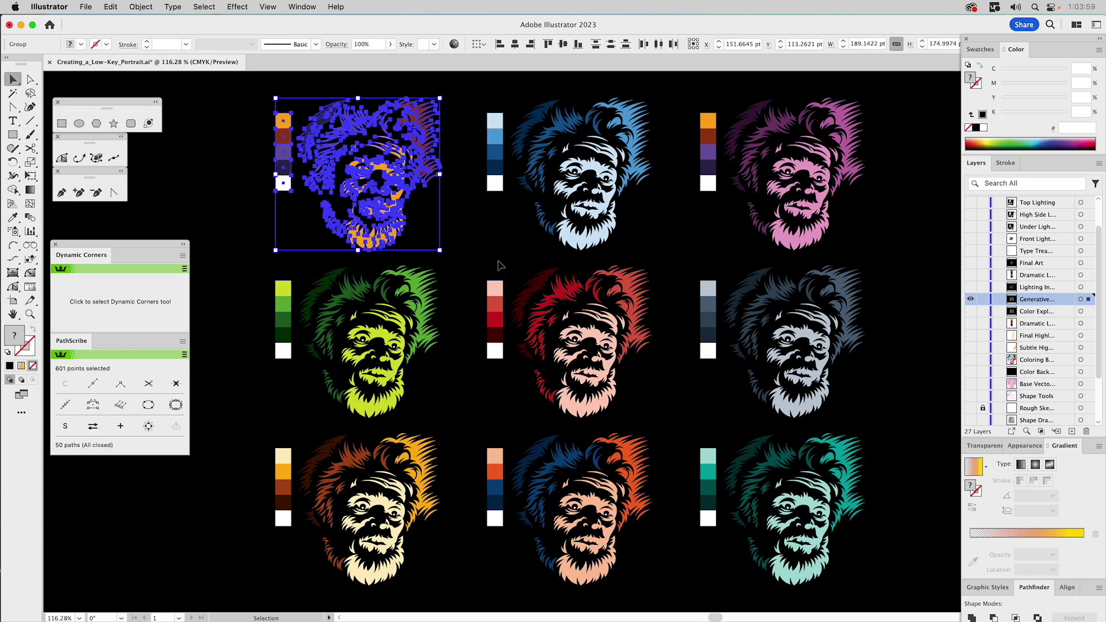
{"action": "key", "text": "a"}
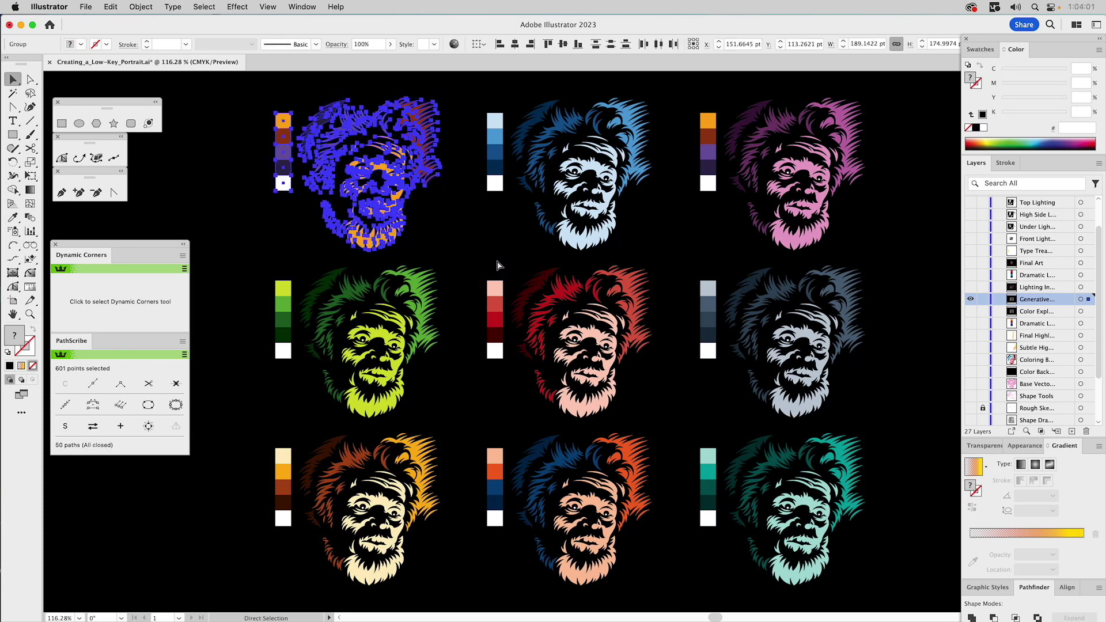
{"action": "key", "text": "super+h"}
{"action": "key", "text": "v"}
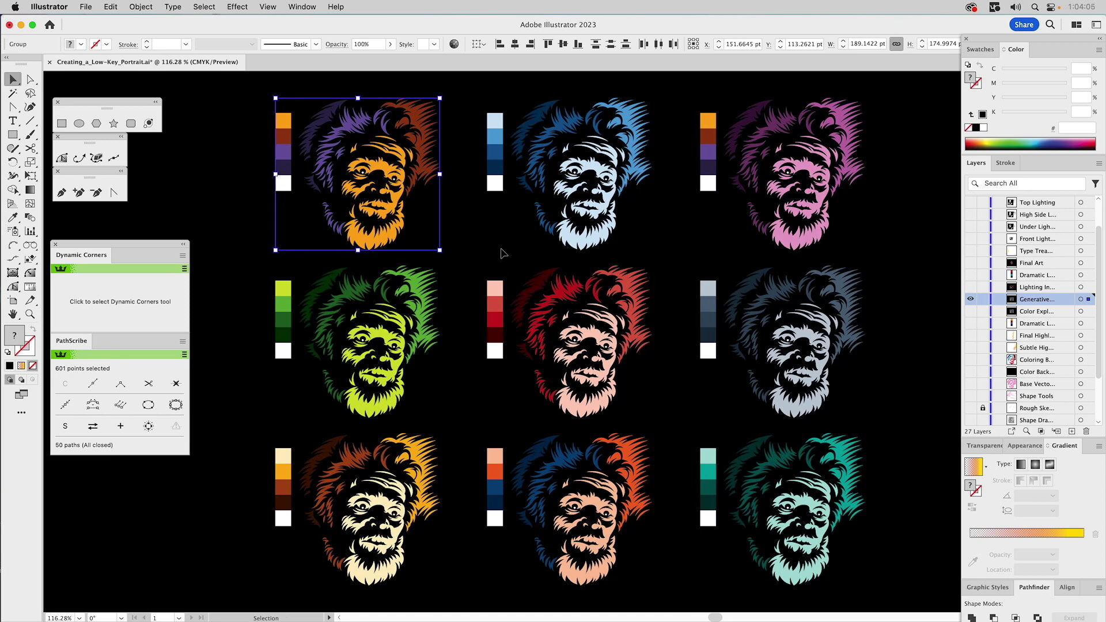
Recolor the selected portrait with the Generative Recolor sample prompt "Trippy disco lights", applying the variation with a green face and magenta hair
{"action": "left_click", "coordinate": [455, 44]}
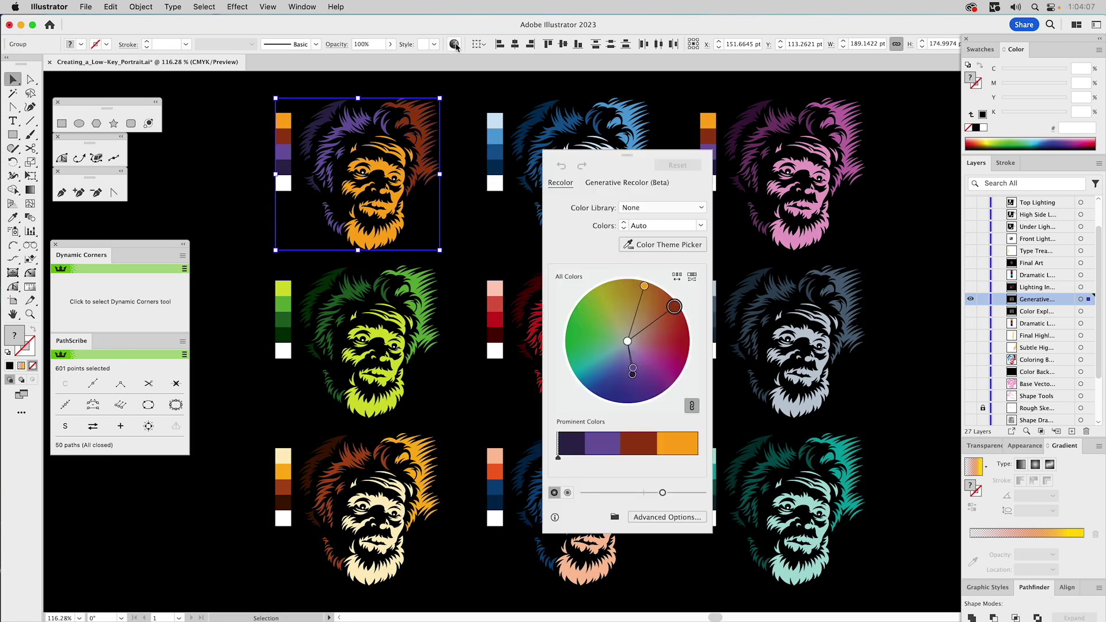
{"action": "left_click", "coordinate": [617, 184]}
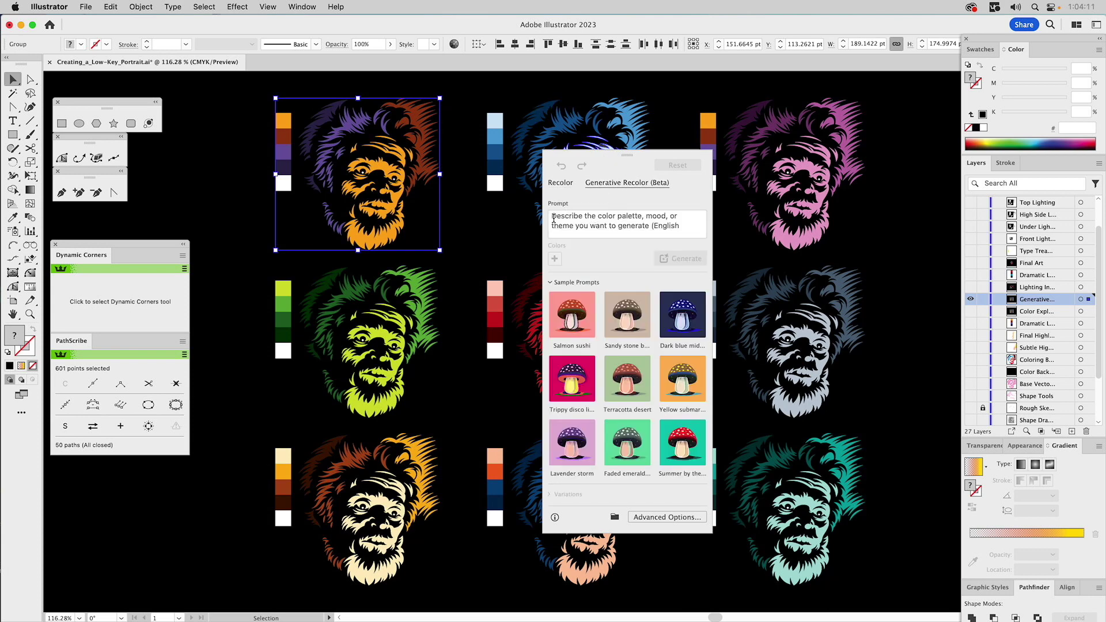
{"action": "left_click", "coordinate": [553, 216]}
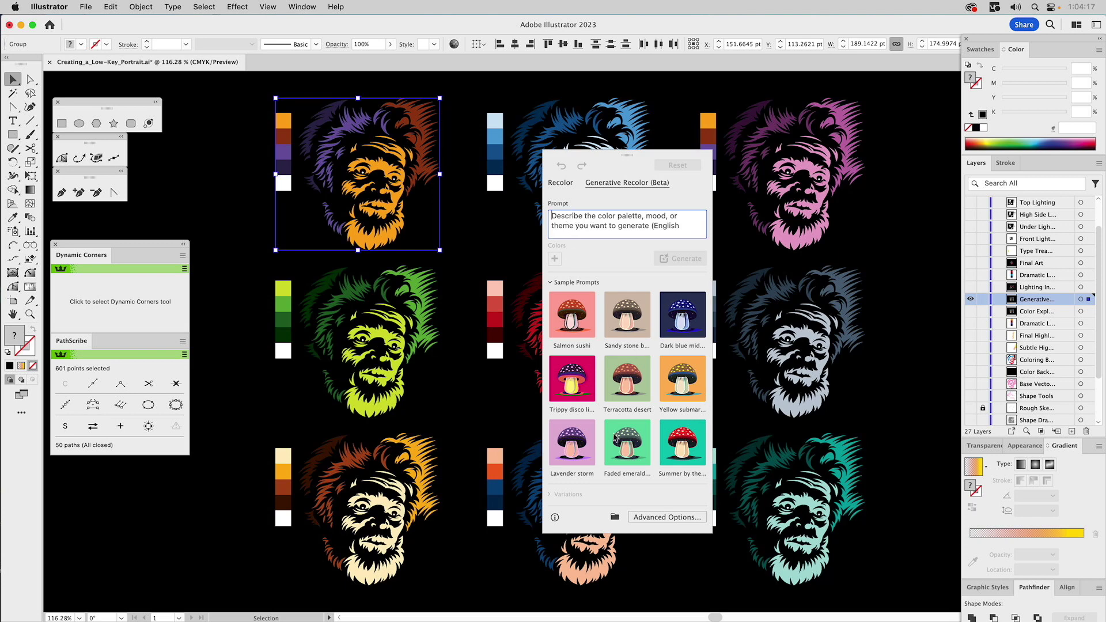
{"action": "left_click", "coordinate": [574, 382]}
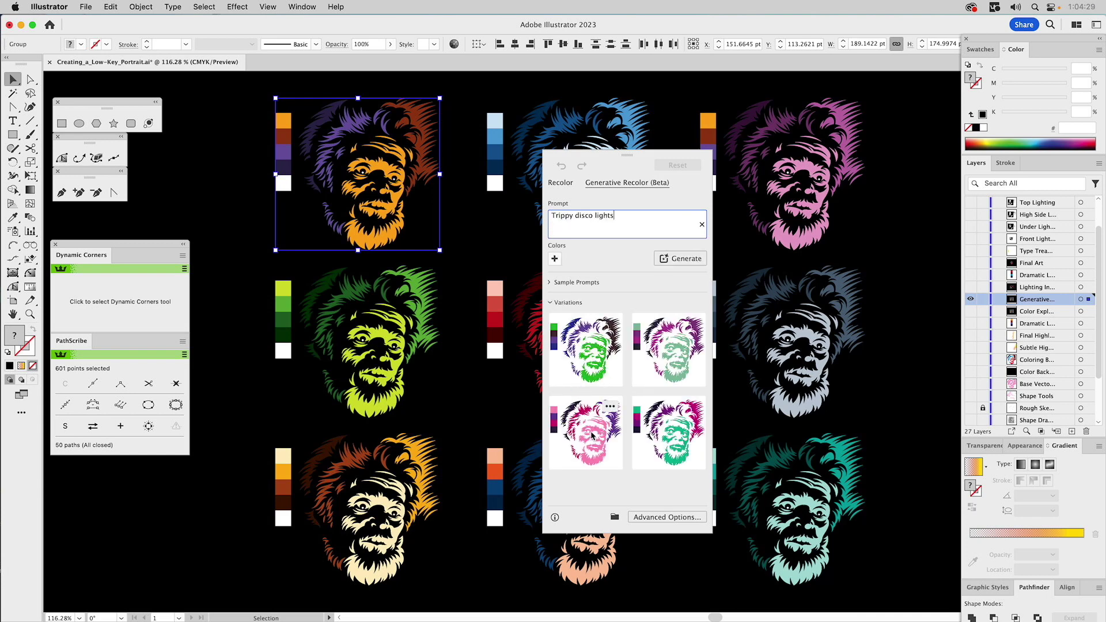
{"action": "left_click", "coordinate": [664, 436]}
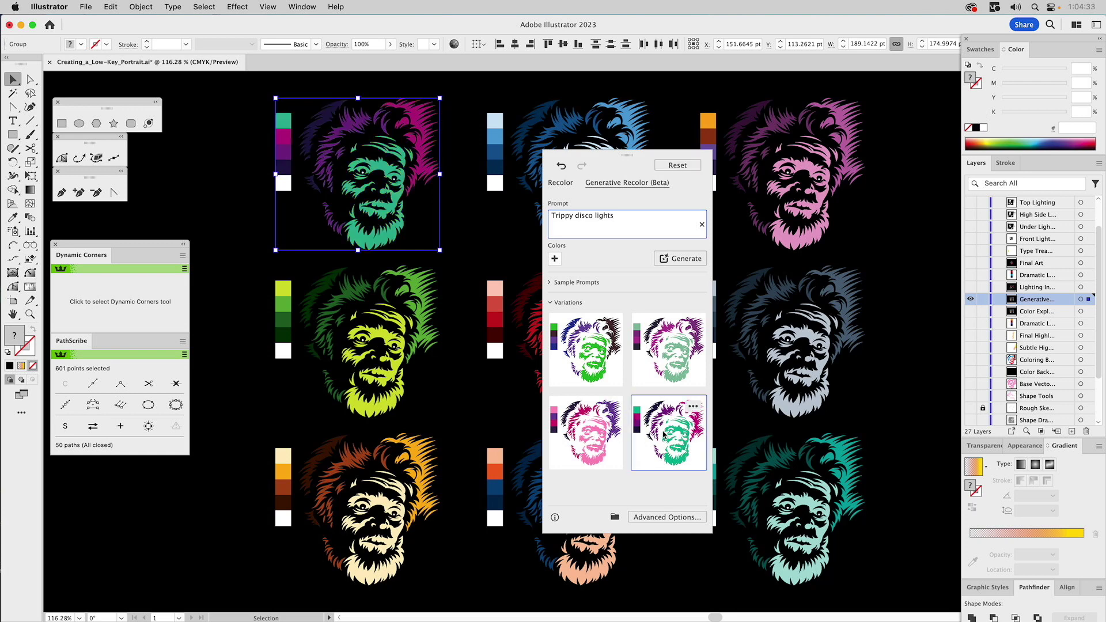
{"action": "left_click", "coordinate": [487, 239]}
Select the blue portrait in the top row with its swatches and generate recolor variations from the prompt "Cyber Punk Saturated"
{"action": "left_click_drag", "start_coordinate": [470, 89], "coordinate": [678, 241]}
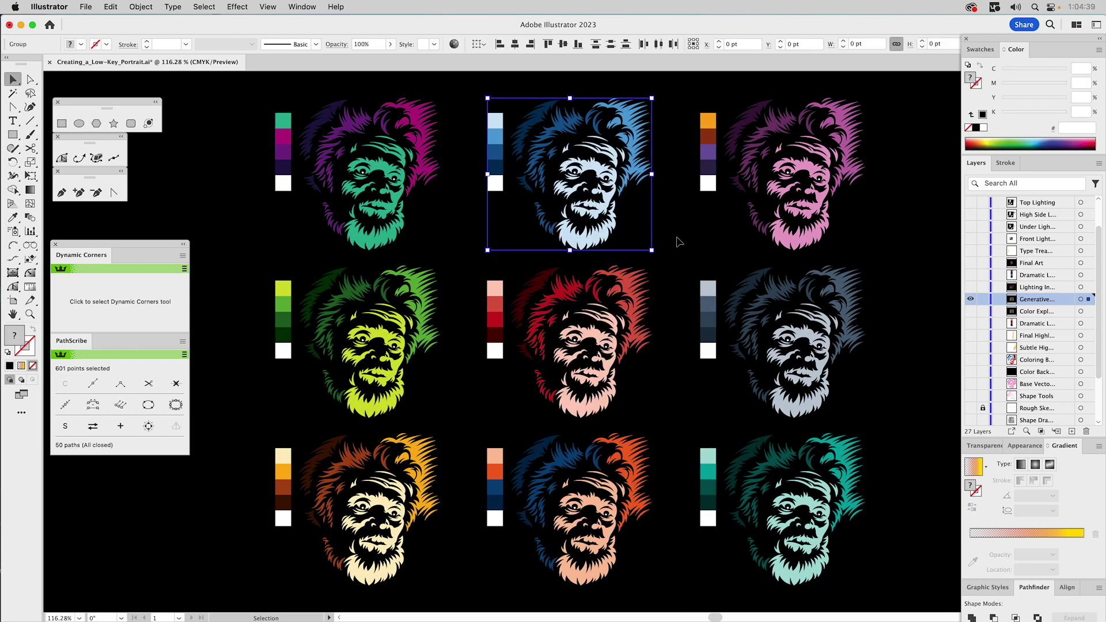
{"action": "left_click", "coordinate": [455, 44]}
{"action": "left_click", "coordinate": [608, 184]}
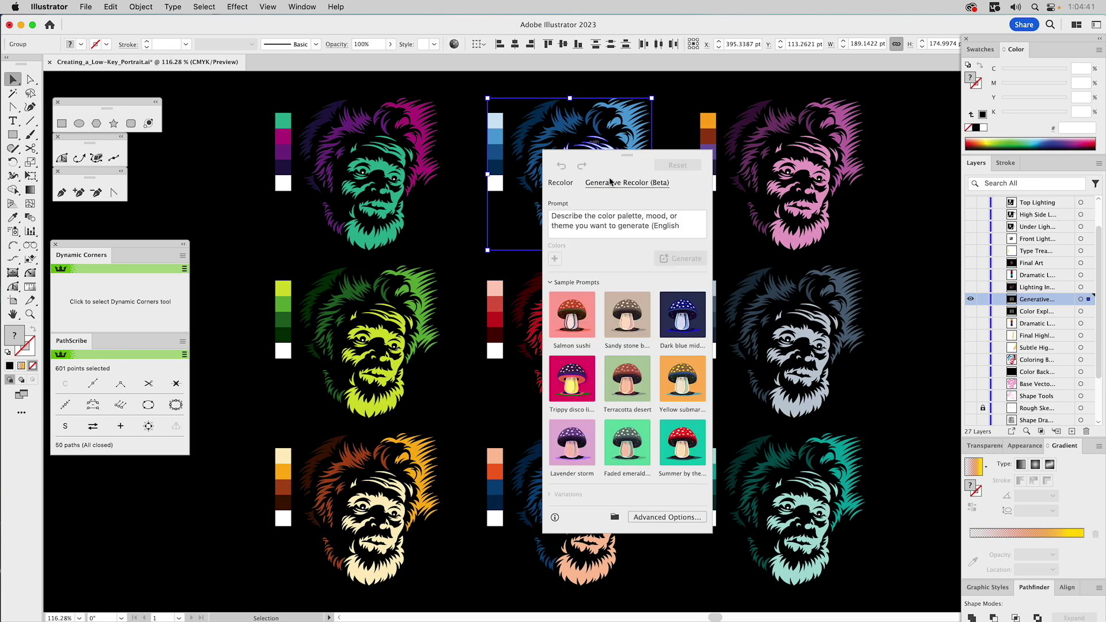
{"action": "left_click_drag", "start_coordinate": [621, 156], "coordinate": [816, 161]}
{"action": "left_click", "coordinate": [764, 228]}
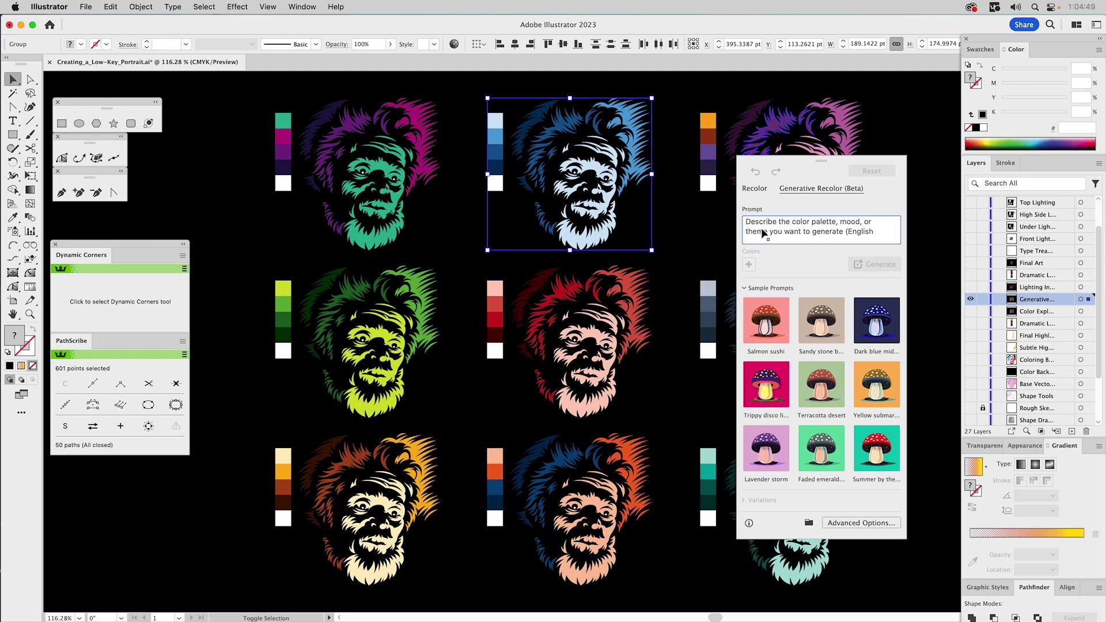
{"action": "type", "text": "Cybe"}
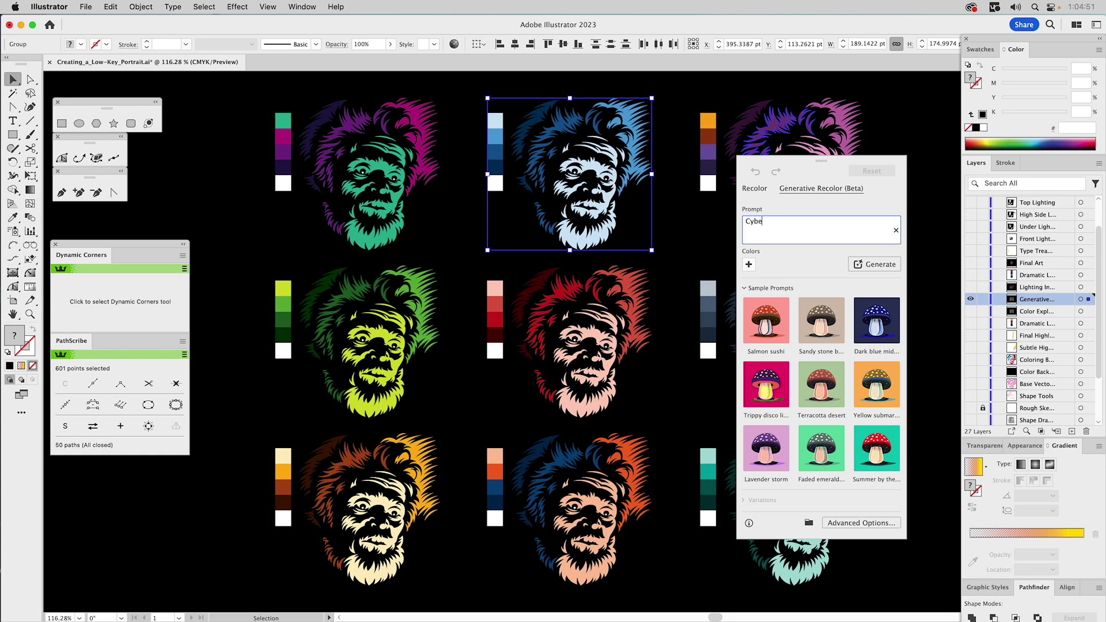
{"action": "type", "text": "r Punk Saturated"}
{"action": "left_click", "coordinate": [873, 264]}
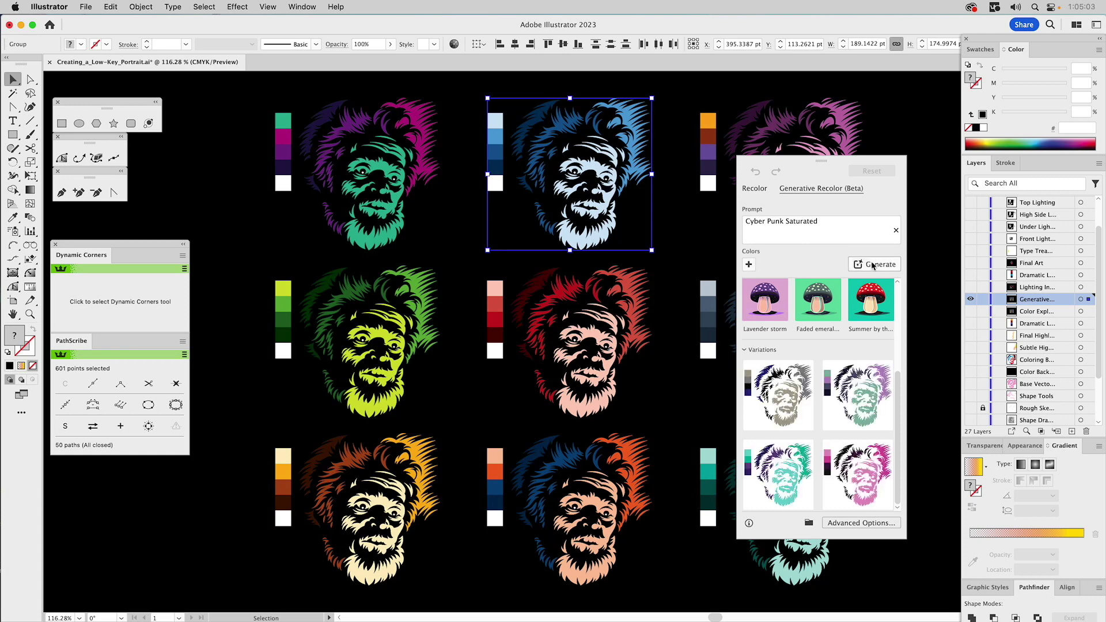
Try the gray Cyber Punk Saturated variation on the portrait, and apply the teal and purple one instead
{"action": "mouse_move", "coordinate": [781, 384]}
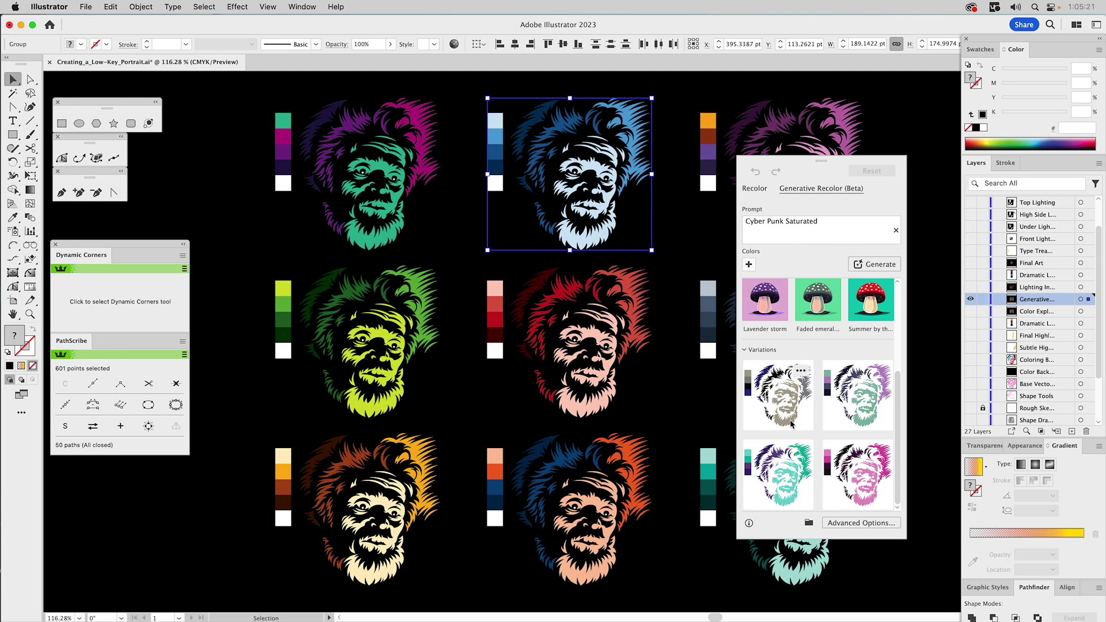
{"action": "left_click", "coordinate": [777, 402]}
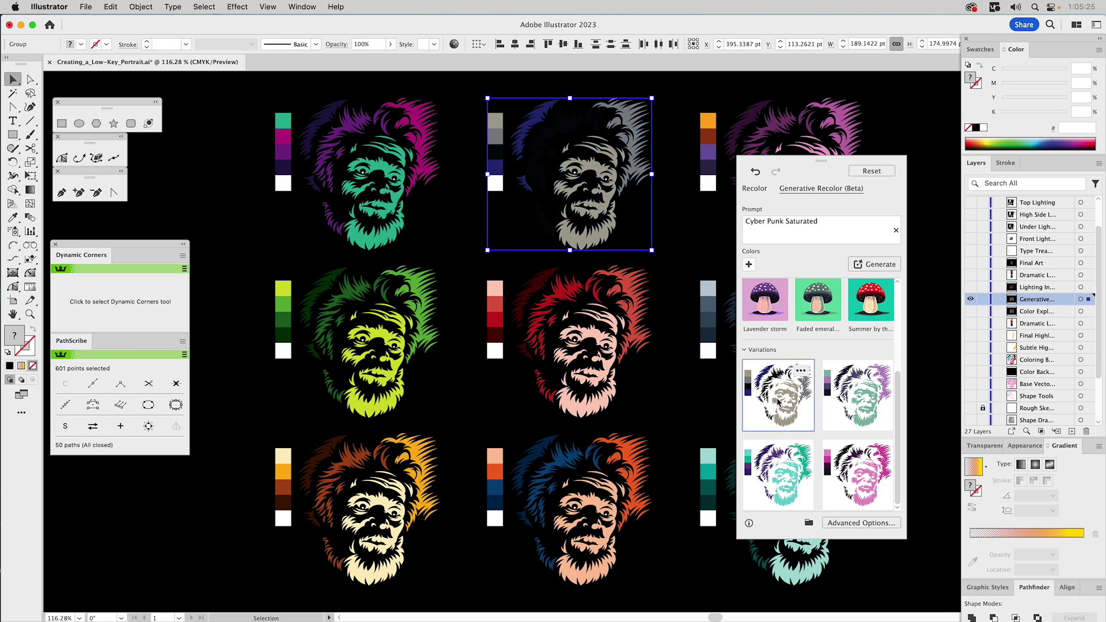
{"action": "mouse_move", "coordinate": [802, 463]}
{"action": "left_click", "coordinate": [792, 473]}
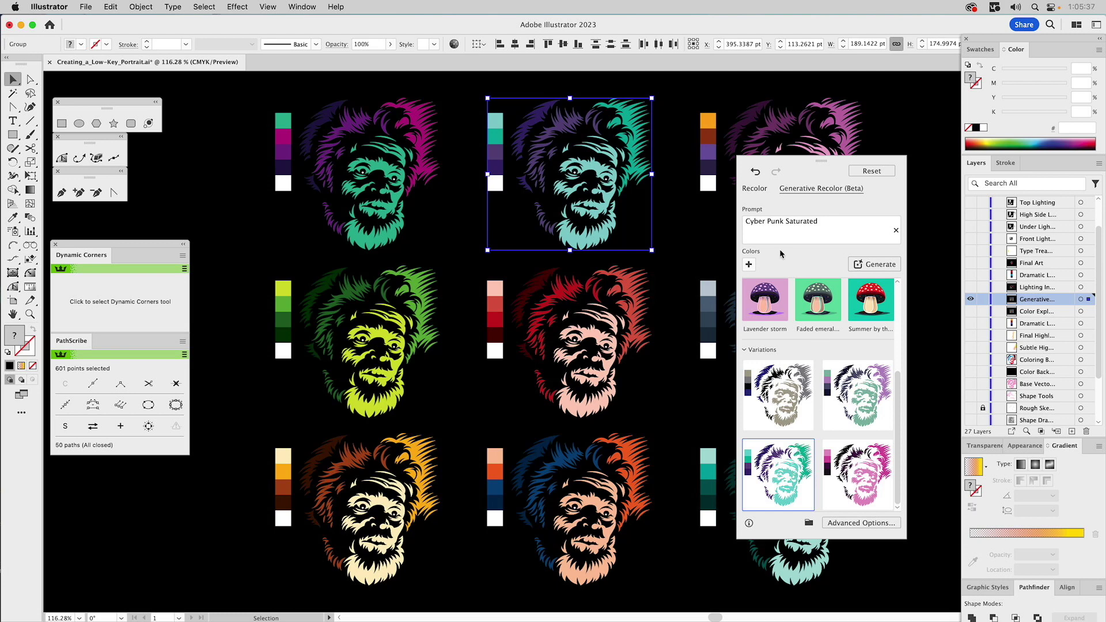
{"action": "left_click", "coordinate": [691, 240]}
Select the pink portrait in the top row with its swatches and generate recolor variations from the prompt "Bright Pop Art Colors"
{"action": "left_click_drag", "start_coordinate": [687, 86], "coordinate": [902, 248]}
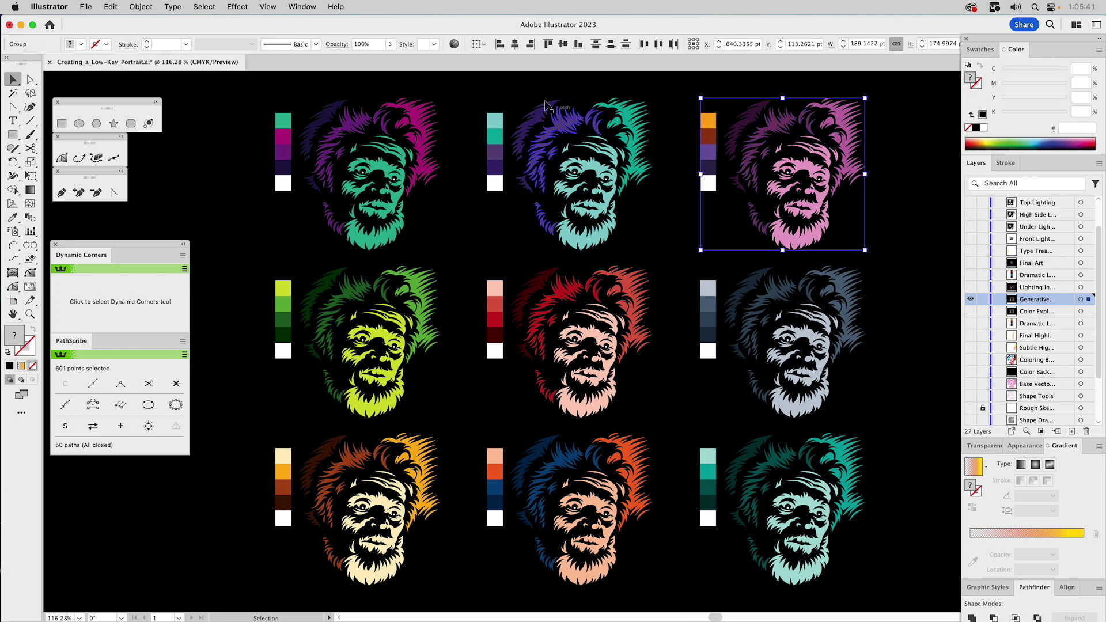
{"action": "left_click", "coordinate": [454, 44]}
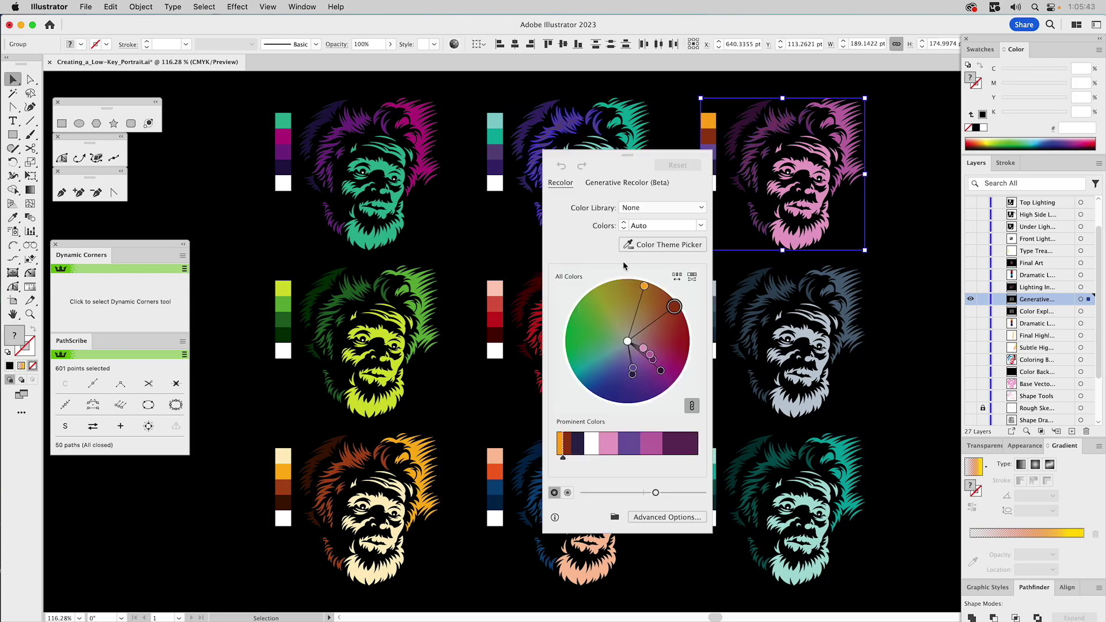
{"action": "left_click", "coordinate": [632, 184]}
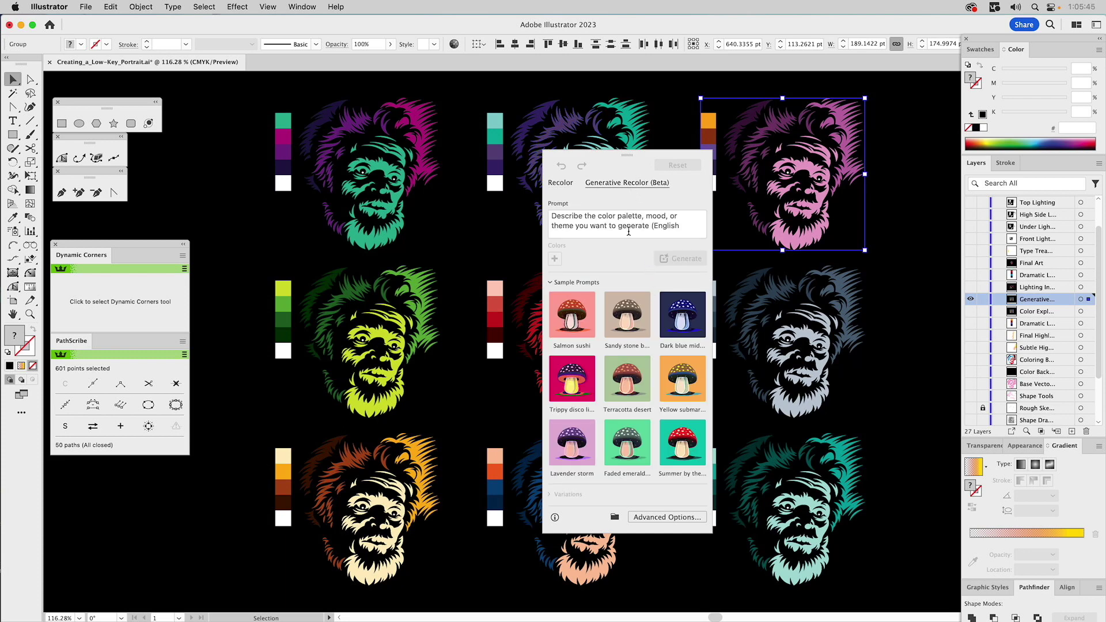
{"action": "left_click", "coordinate": [588, 212]}
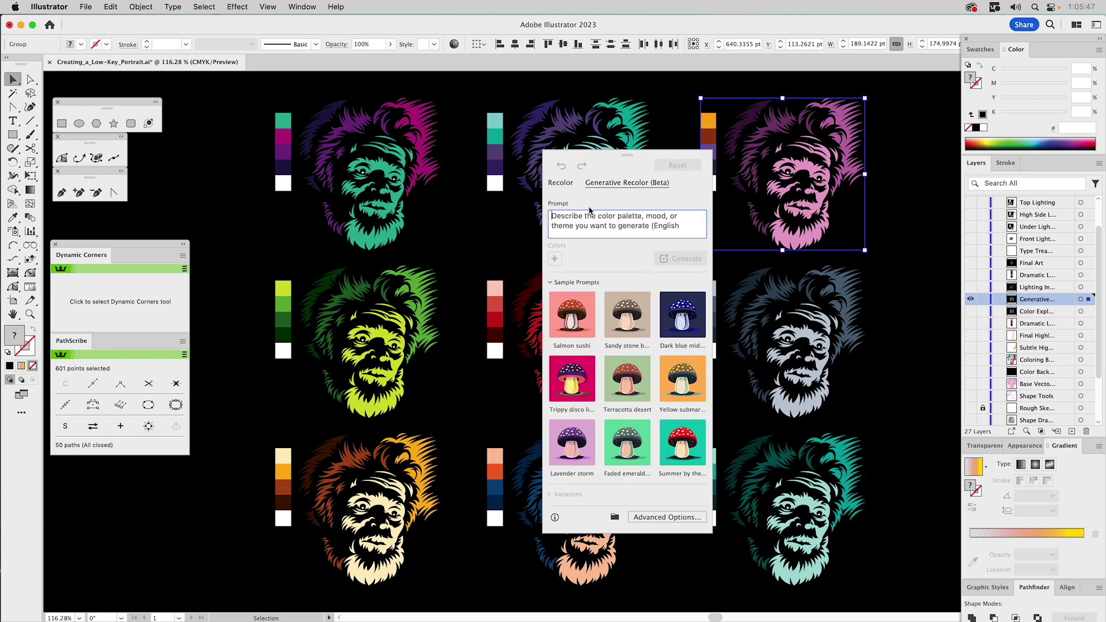
{"action": "type", "text": "Bright "}
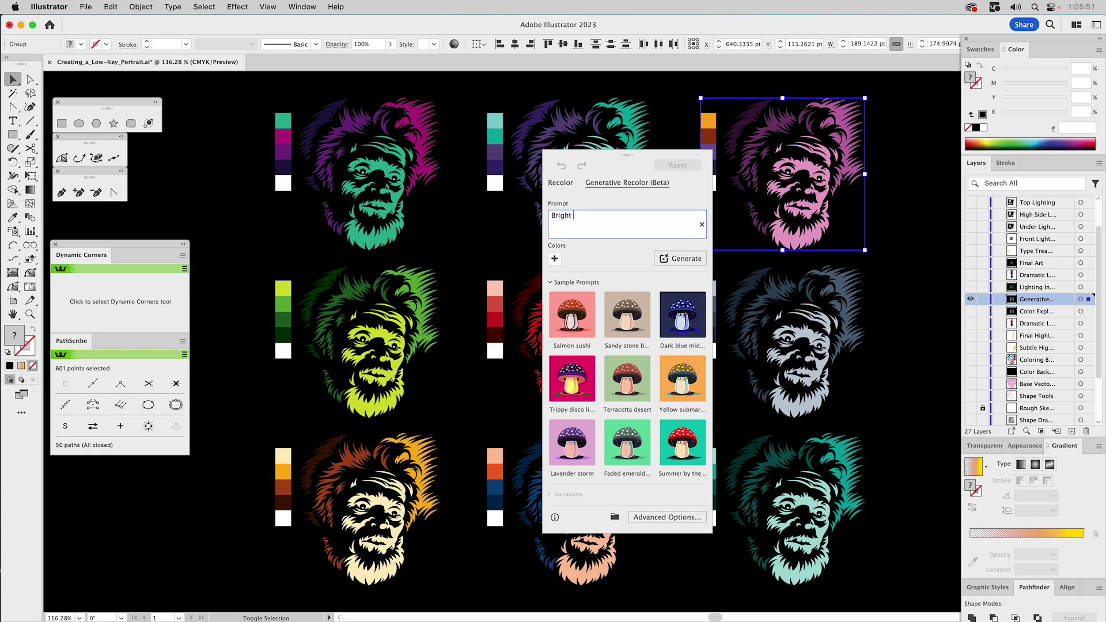
{"action": "type", "text": "Pop Art Colors"}
{"action": "left_click", "coordinate": [682, 259]}
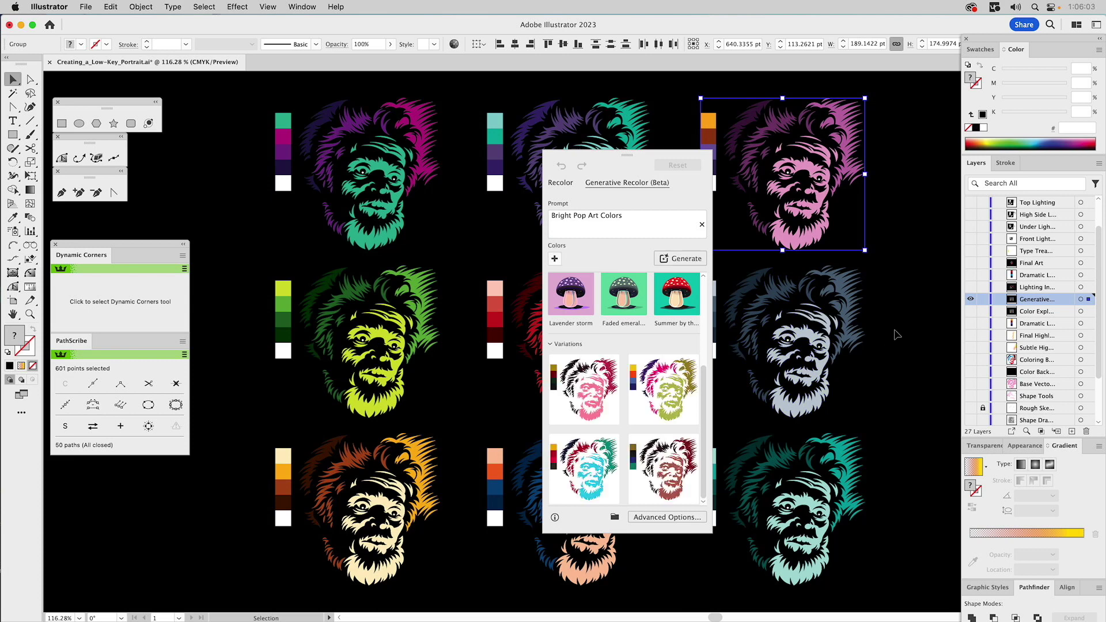
Compare the cyan-faced and olive-faced pop art variations, keep the cyan-faced one, and deselect the portrait
{"action": "left_click", "coordinate": [597, 465]}
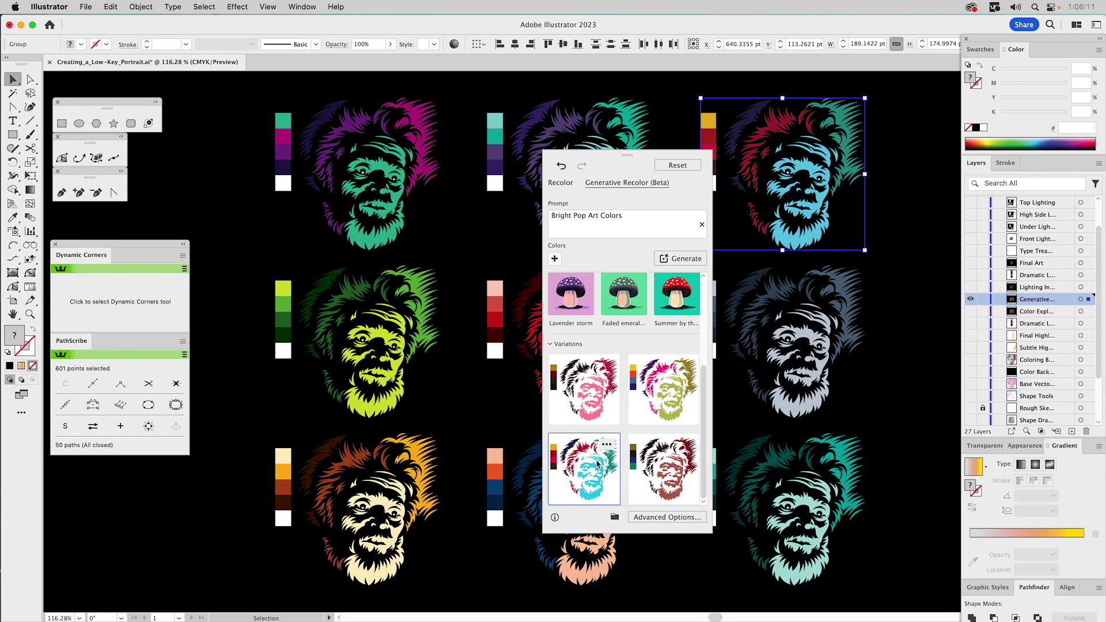
{"action": "left_click", "coordinate": [666, 407]}
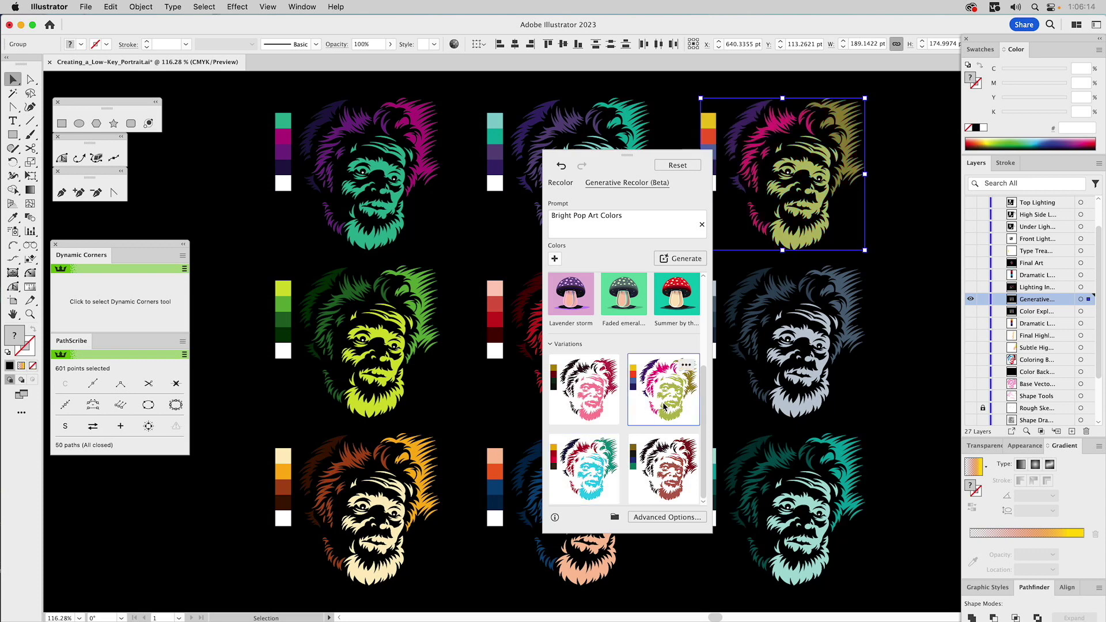
{"action": "left_click", "coordinate": [594, 465]}
{"action": "left_click", "coordinate": [907, 263]}
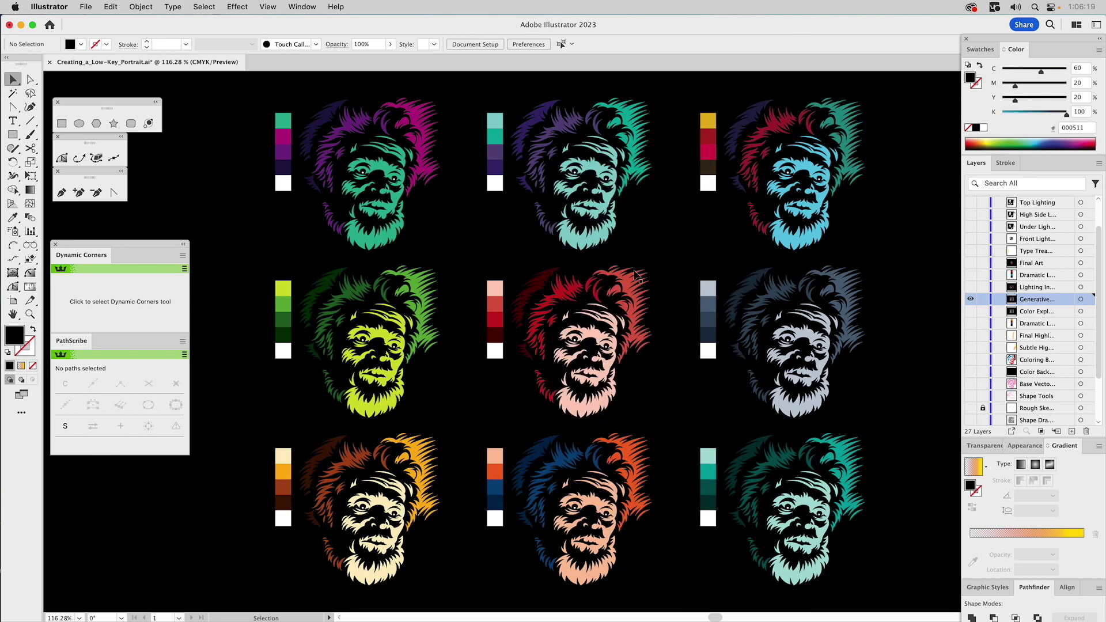
Select the red portrait in the center with its swatches and limit its recoloring to the Earthtone color library
{"action": "left_click_drag", "start_coordinate": [672, 268], "coordinate": [467, 413]}
{"action": "left_click", "coordinate": [454, 46]}
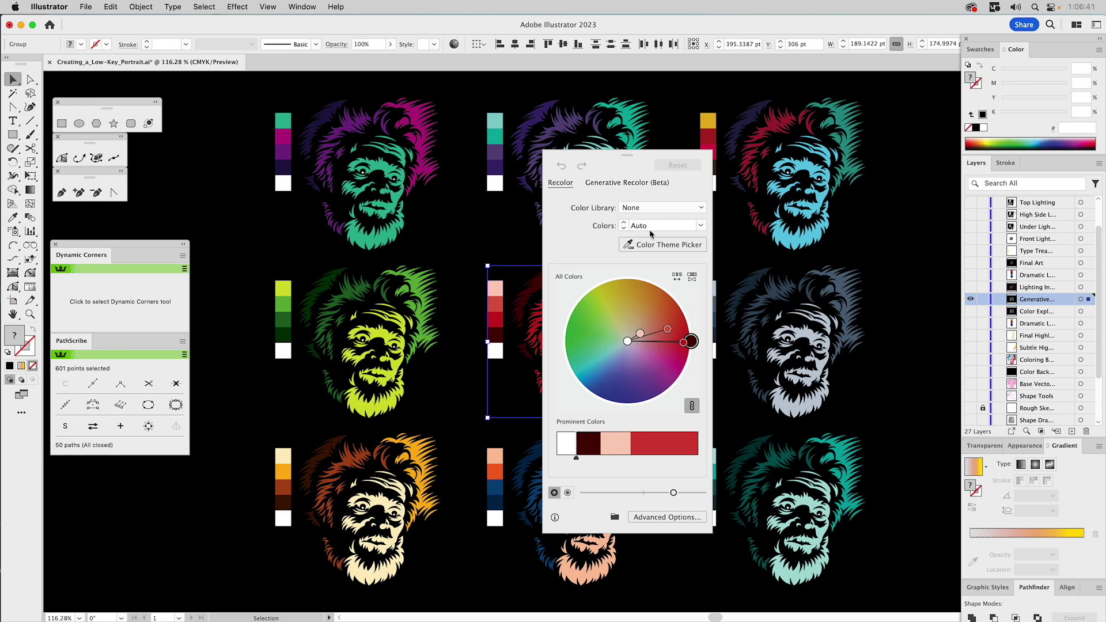
{"action": "left_click", "coordinate": [680, 210]}
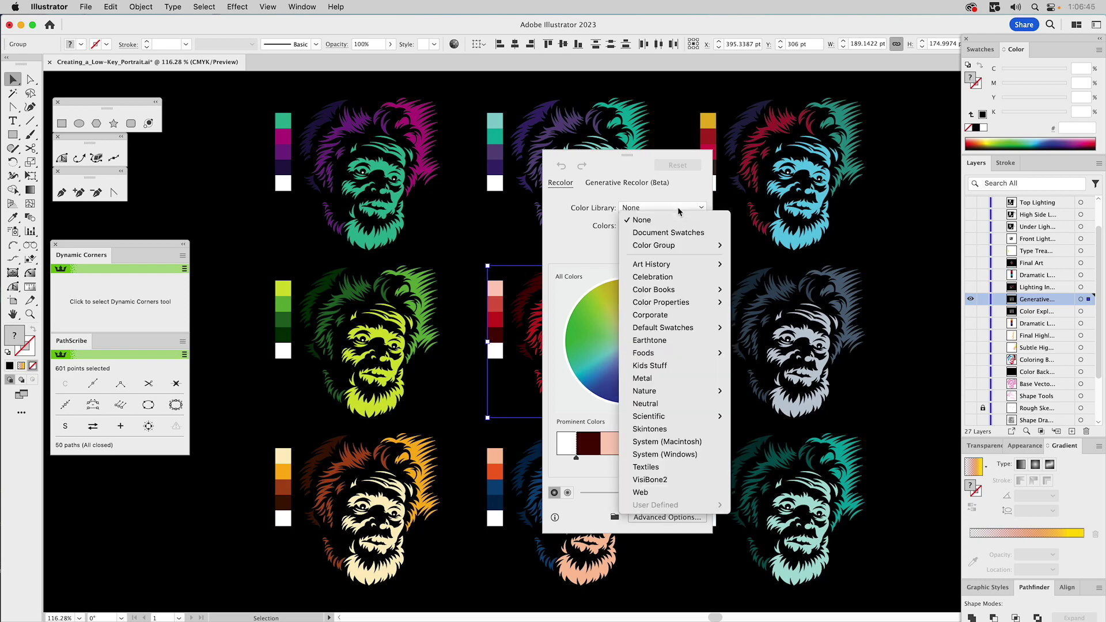
{"action": "left_click", "coordinate": [660, 342]}
Rotate the linked colors on the Earthtone wheel from red to golden brown and deselect the portrait
{"action": "left_click_drag", "start_coordinate": [605, 155], "coordinate": [785, 191]}
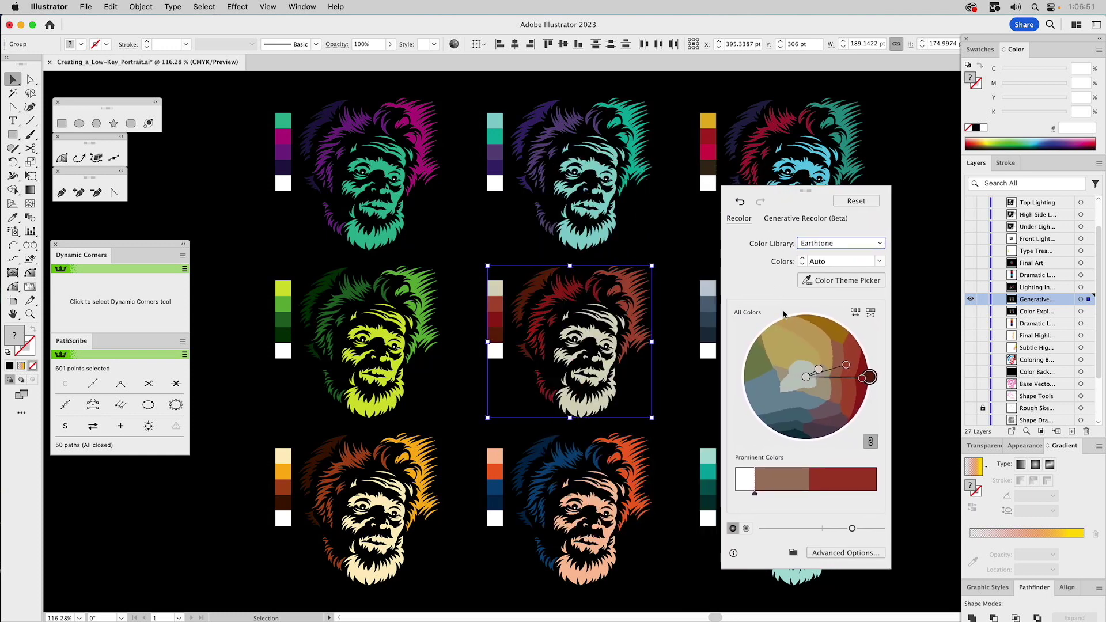
{"action": "left_click_drag", "start_coordinate": [862, 378], "coordinate": [854, 403]}
{"action": "left_click_drag", "start_coordinate": [851, 403], "coordinate": [837, 345]}
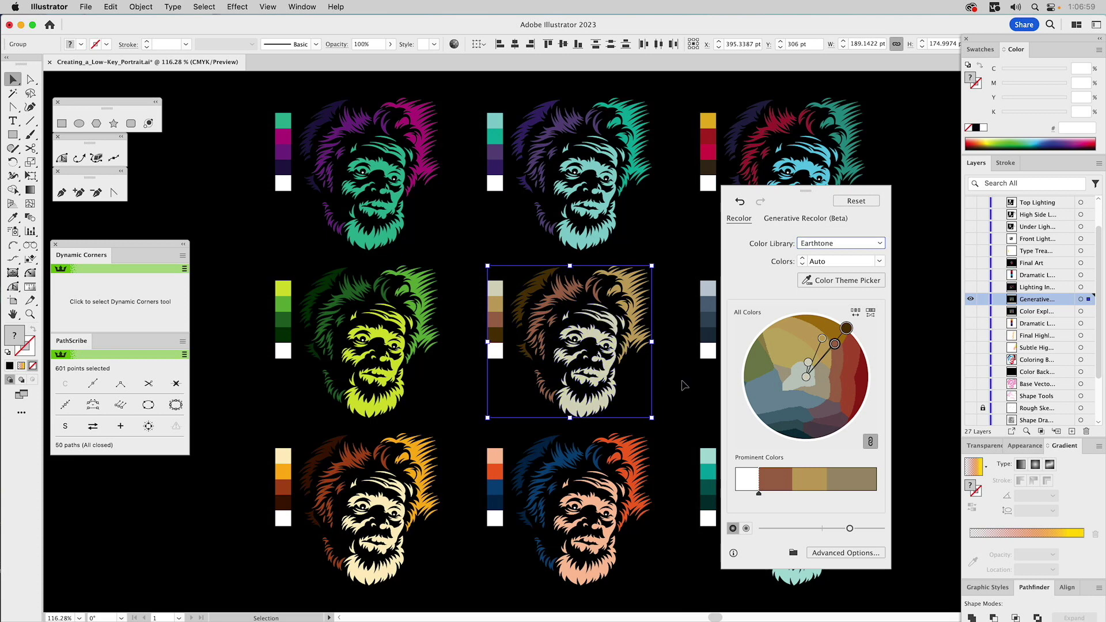
{"action": "left_click", "coordinate": [673, 239]}
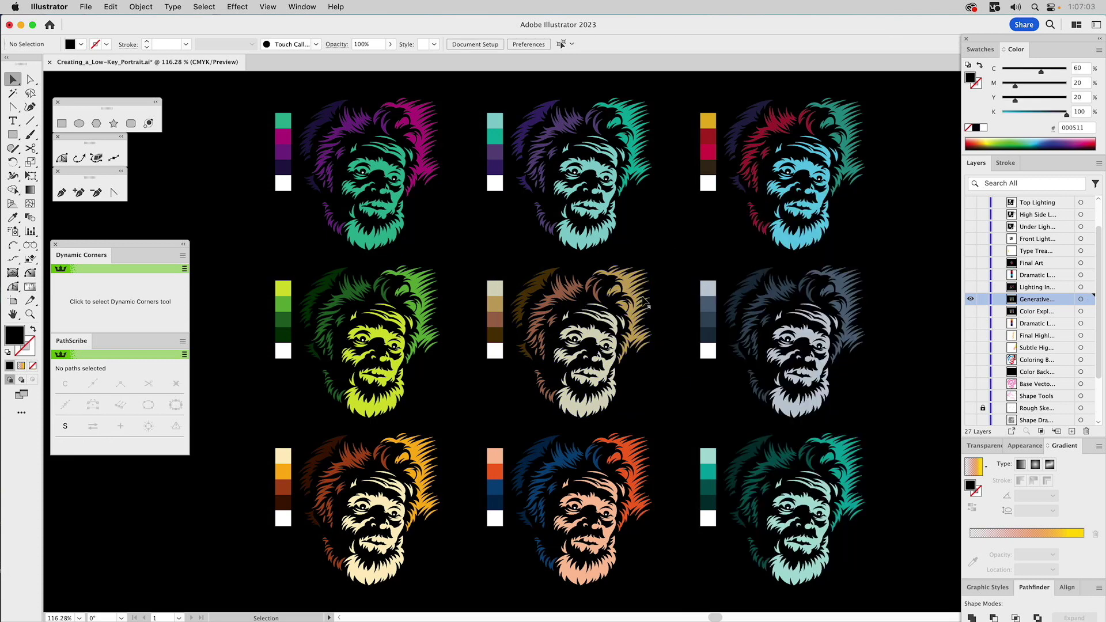
Select the orange-and-blue portrait in the bottom row with its swatches, show brightness and hue on the recolor wheel, and intensify its saturation
{"action": "left_click_drag", "start_coordinate": [483, 430], "coordinate": [670, 602]}
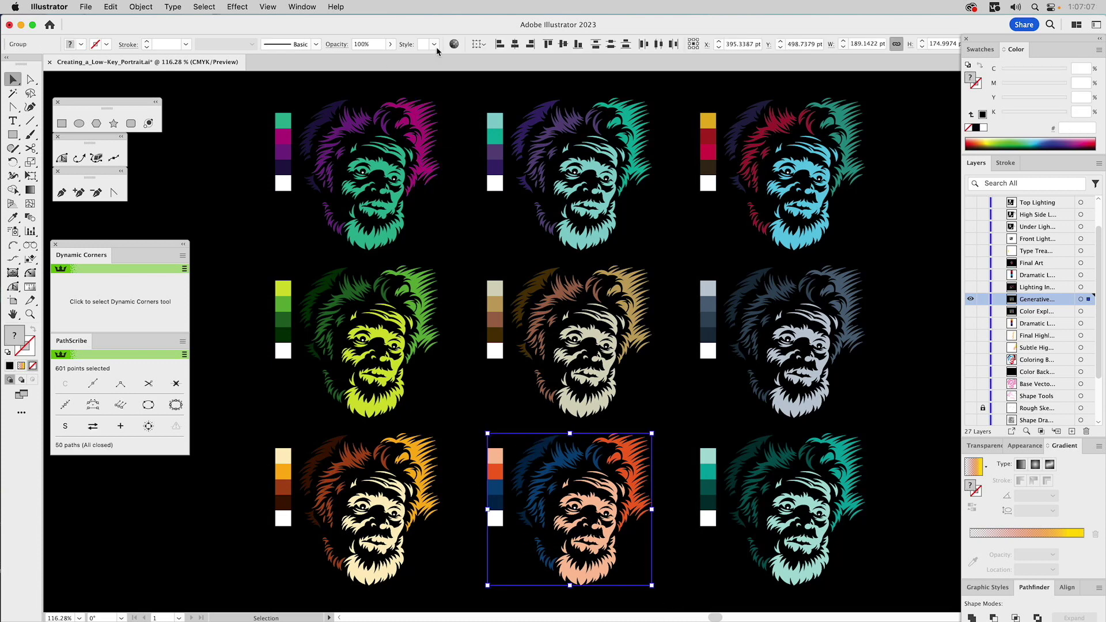
{"action": "left_click", "coordinate": [453, 44]}
{"action": "left_click_drag", "start_coordinate": [646, 154], "coordinate": [307, 151]}
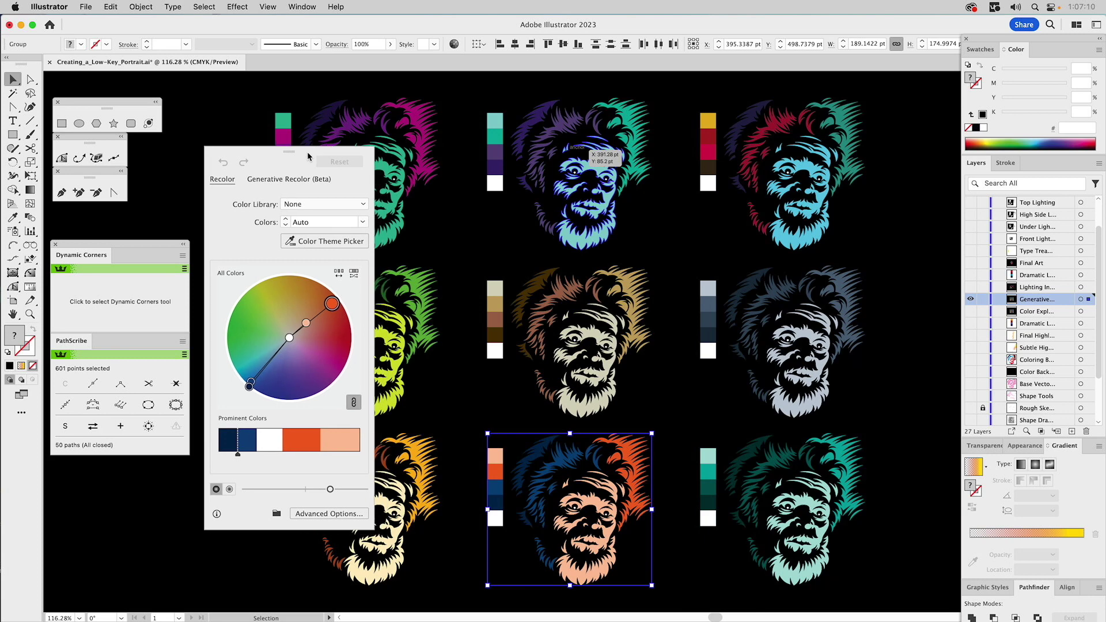
{"action": "left_click", "coordinate": [230, 490]}
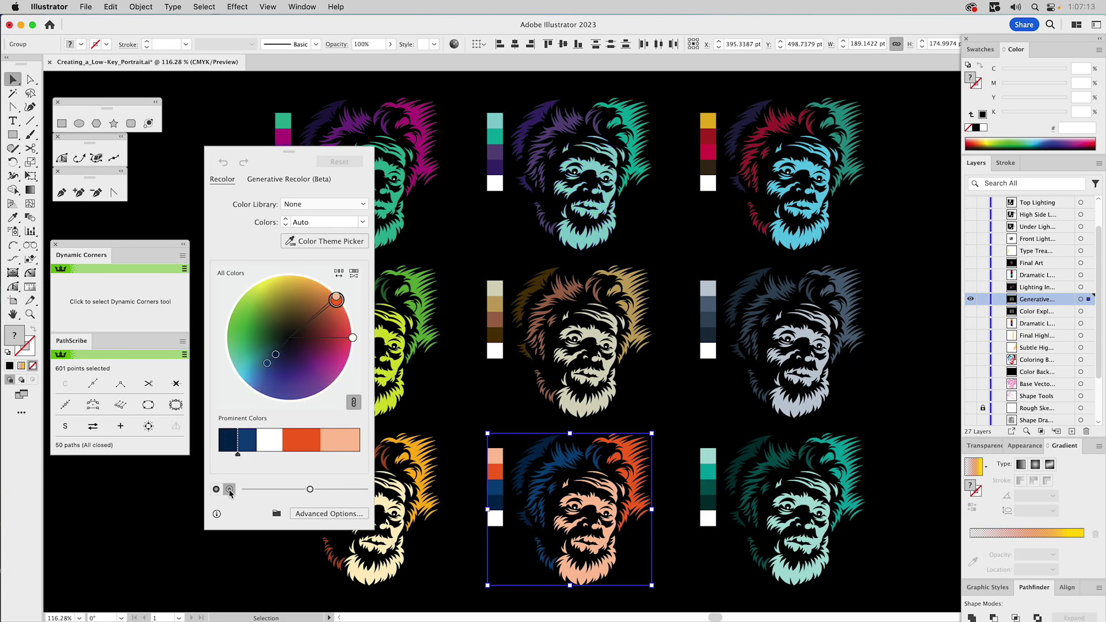
{"action": "mouse_move", "coordinate": [310, 489]}
{"action": "left_mouse_down"}
{"action": "mouse_move", "coordinate": [333, 491]}
{"action": "mouse_move", "coordinate": [267, 492]}
{"action": "left_mouse_up"}
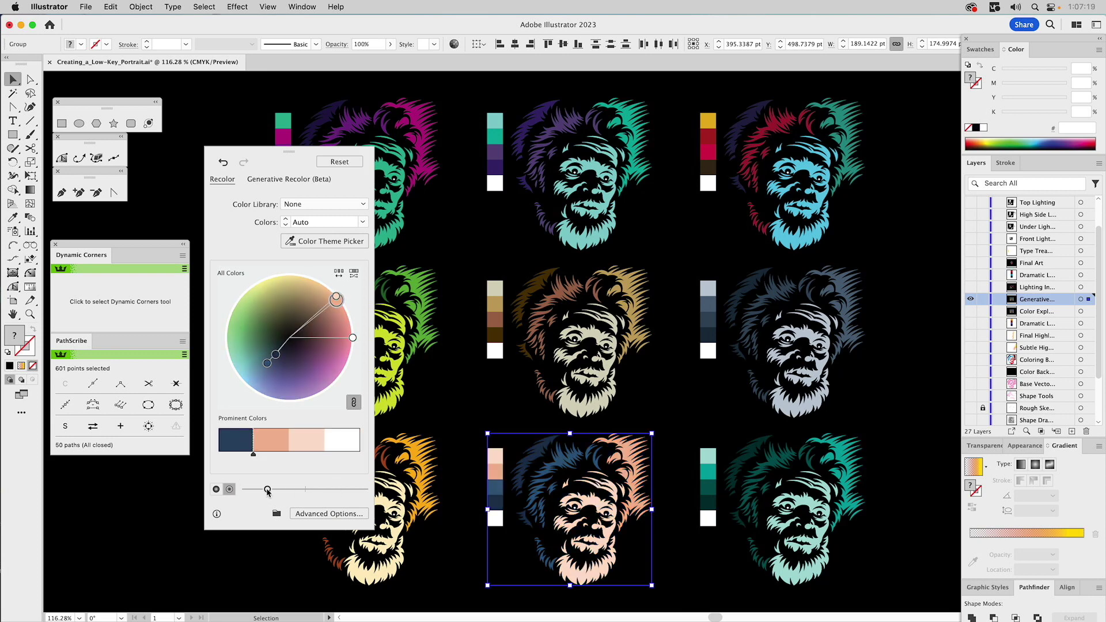
{"action": "left_click_drag", "start_coordinate": [266, 491], "coordinate": [335, 490]}
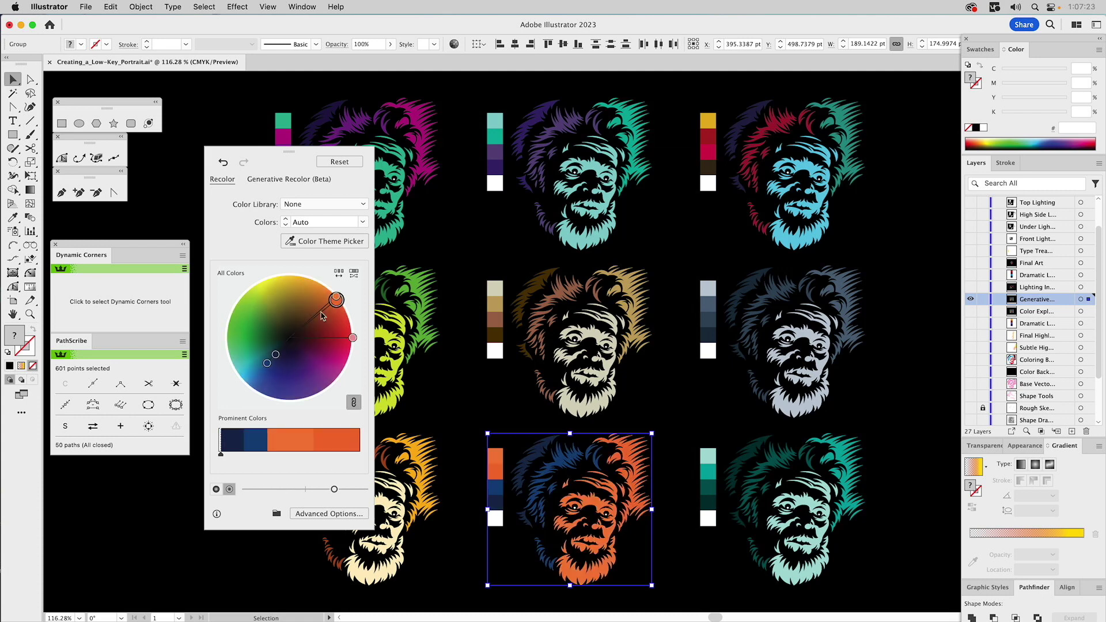
Unlink the harmony colors, shift the portrait's face to yellow and its hair highlights to lighter orange, increase saturation slightly, and deselect
{"action": "left_click", "coordinate": [355, 400]}
{"action": "mouse_move", "coordinate": [336, 300]}
{"action": "left_mouse_down"}
{"action": "mouse_move", "coordinate": [269, 284]}
{"action": "mouse_move", "coordinate": [271, 294]}
{"action": "mouse_move", "coordinate": [325, 290]}
{"action": "left_mouse_up"}
{"action": "mouse_move", "coordinate": [275, 354]}
{"action": "left_mouse_down"}
{"action": "mouse_move", "coordinate": [245, 339]}
{"action": "mouse_move", "coordinate": [281, 364]}
{"action": "left_mouse_up"}
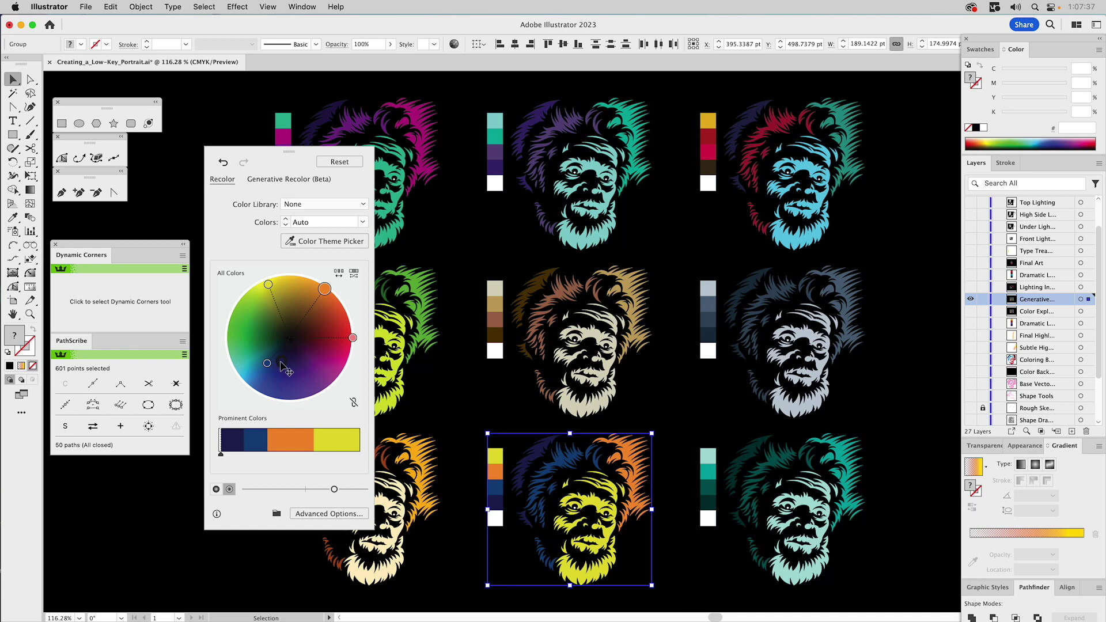
{"action": "left_click_drag", "start_coordinate": [275, 295], "coordinate": [279, 291]}
{"action": "left_click_drag", "start_coordinate": [334, 489], "coordinate": [342, 490]}
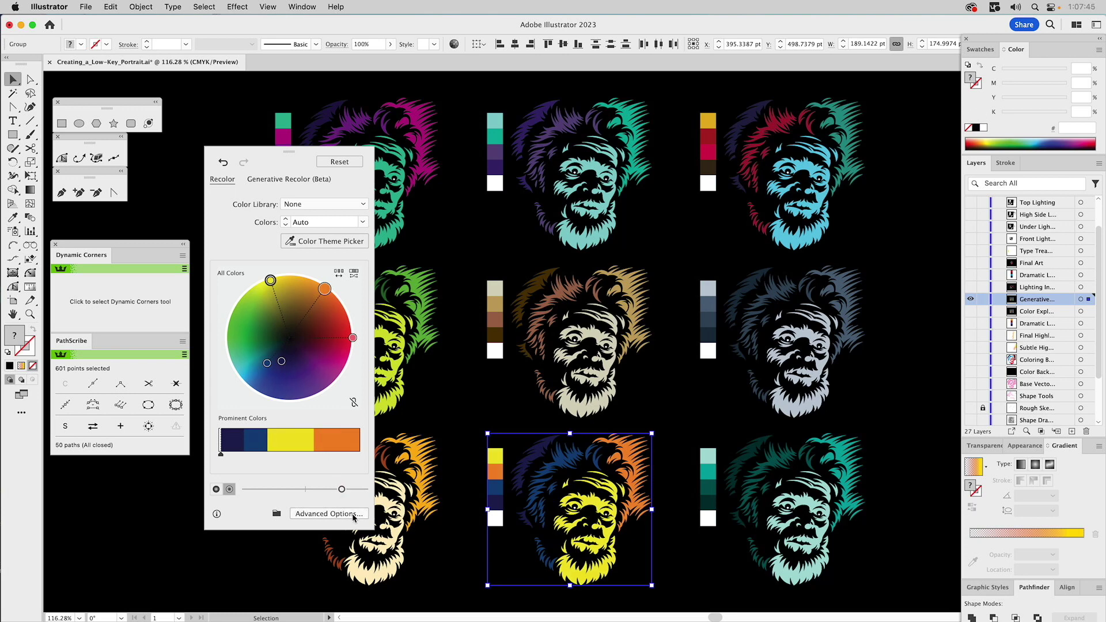
{"action": "left_click", "coordinate": [441, 405]}
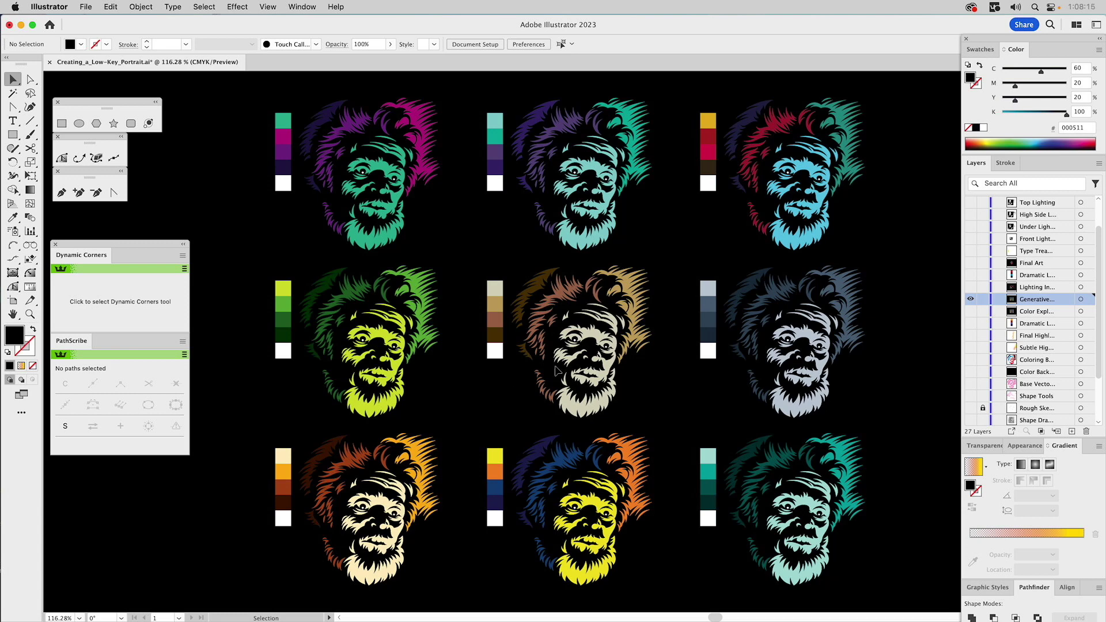
View the film poster lighting reference layer alone, and display the Final Art layer fitted to the window with the LIGHTHOUSE type layer
{"action": "left_click", "coordinate": [971, 288]}
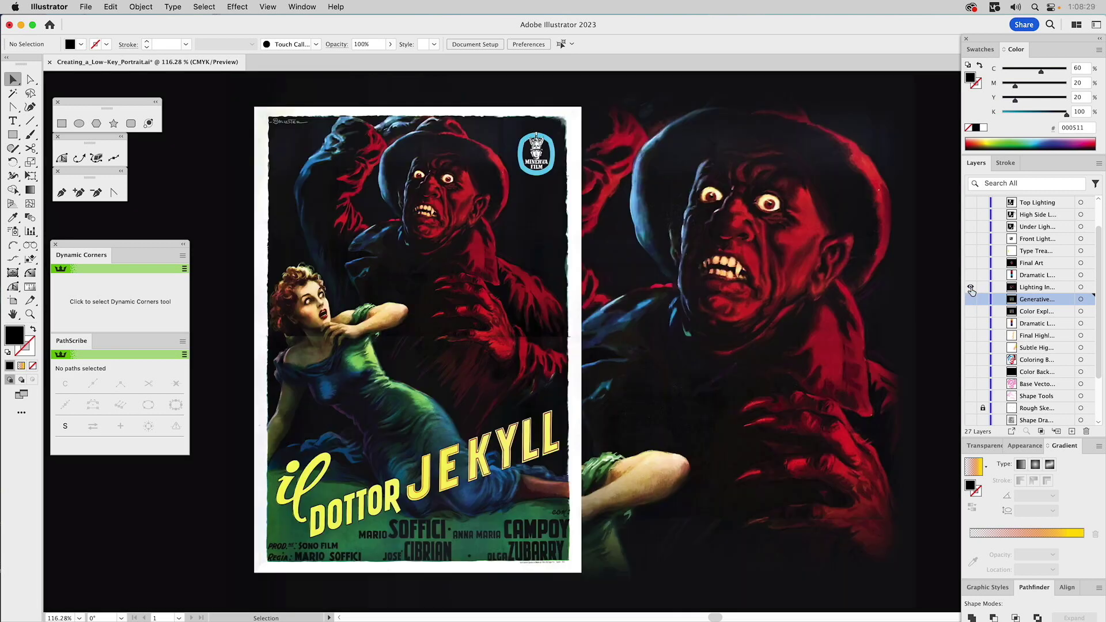
{"action": "left_click", "coordinate": [972, 288]}
{"action": "left_click", "coordinate": [970, 262]}
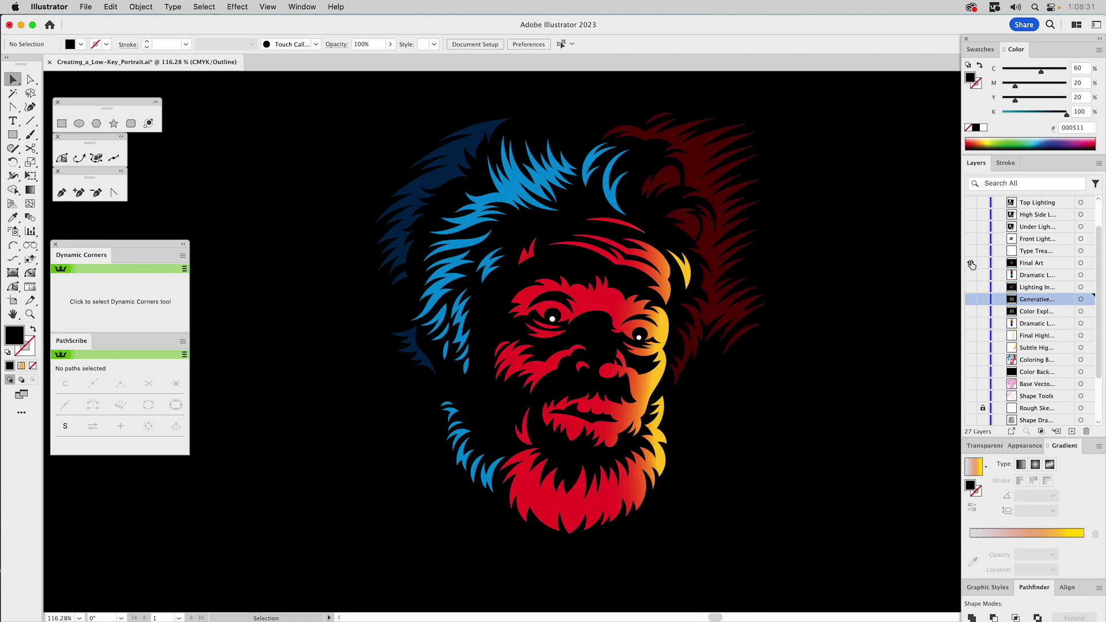
{"action": "key", "text": "super+0"}
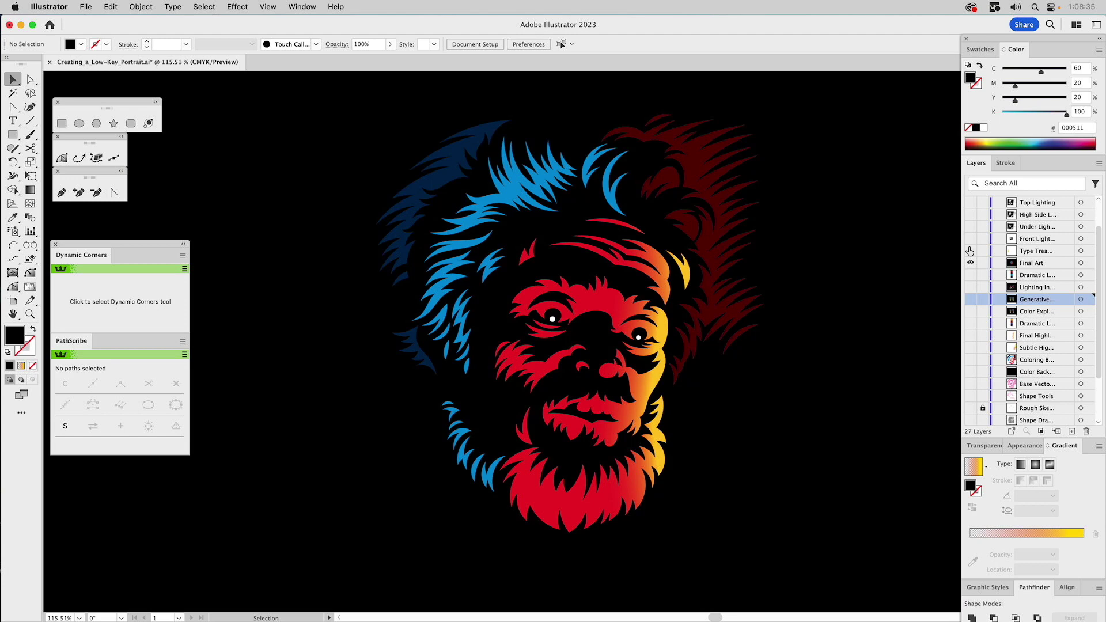
{"action": "left_click", "coordinate": [970, 251]}
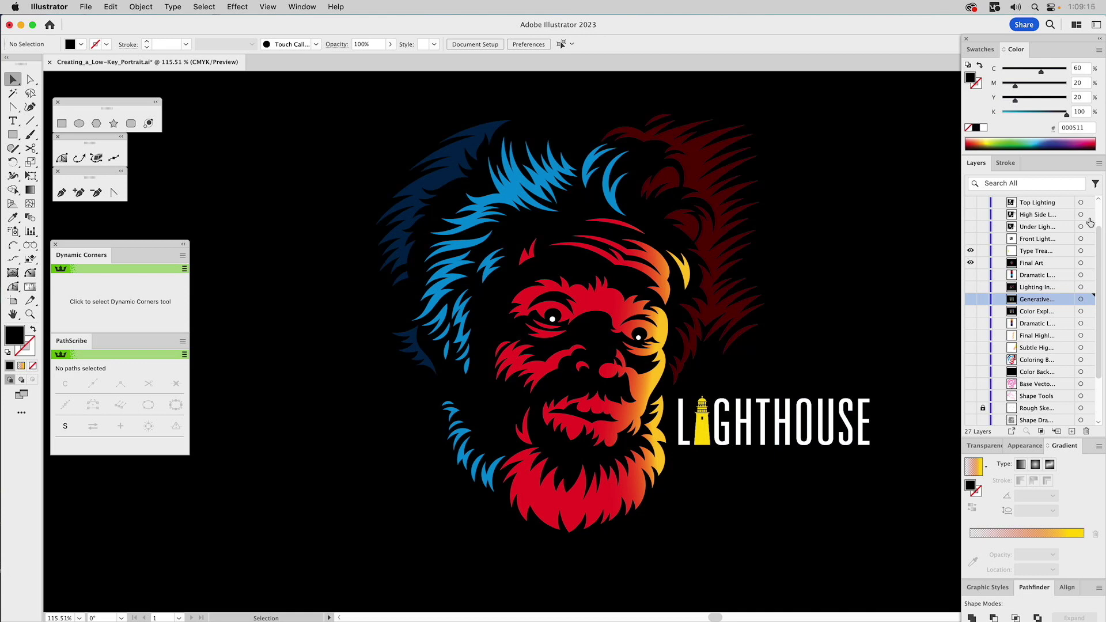
Show only the Front Lighting reference layer, hiding the final art and type, and make it the active layer
{"action": "scroll", "coordinate": [1057, 230], "scroll_direction": "up", "scroll_amount": 3}
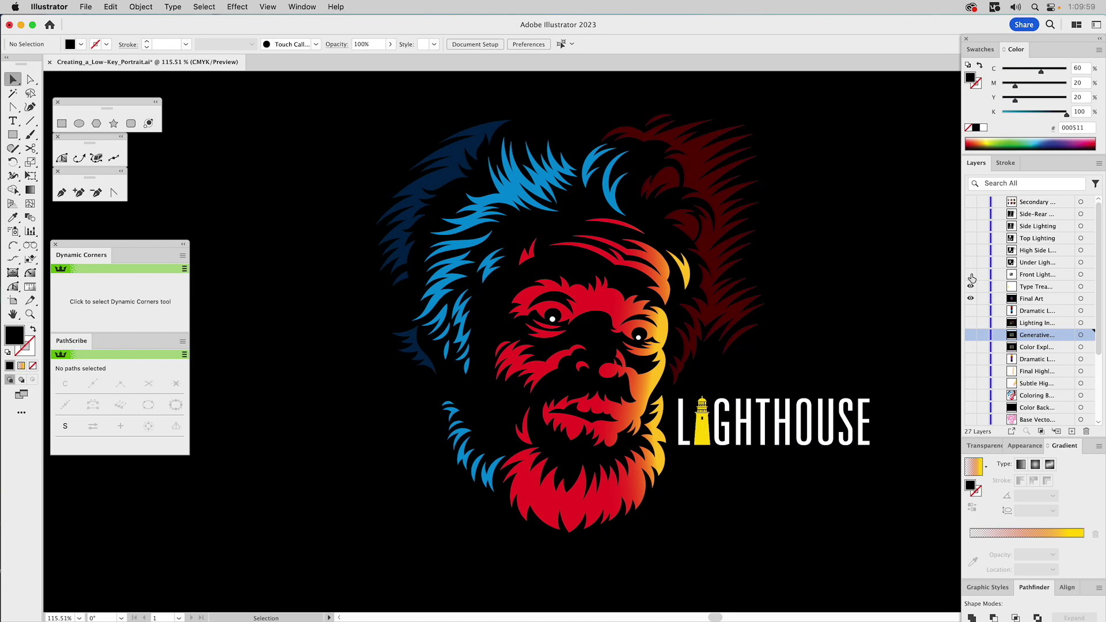
{"action": "left_click", "coordinate": [971, 274]}
{"action": "left_click", "coordinate": [971, 298]}
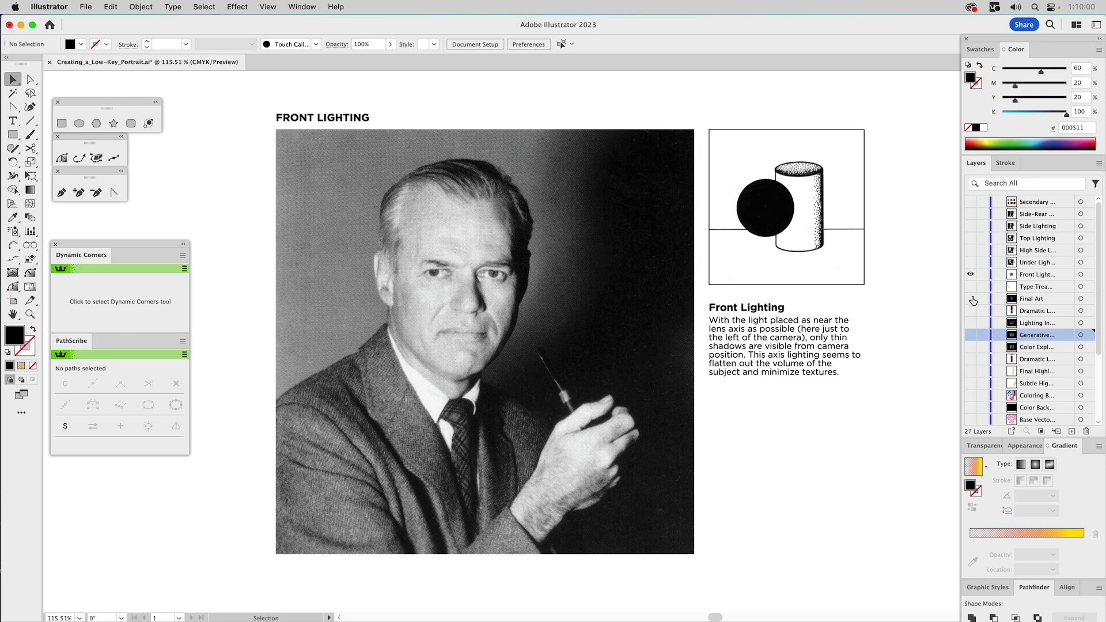
{"action": "left_click", "coordinate": [1036, 276]}
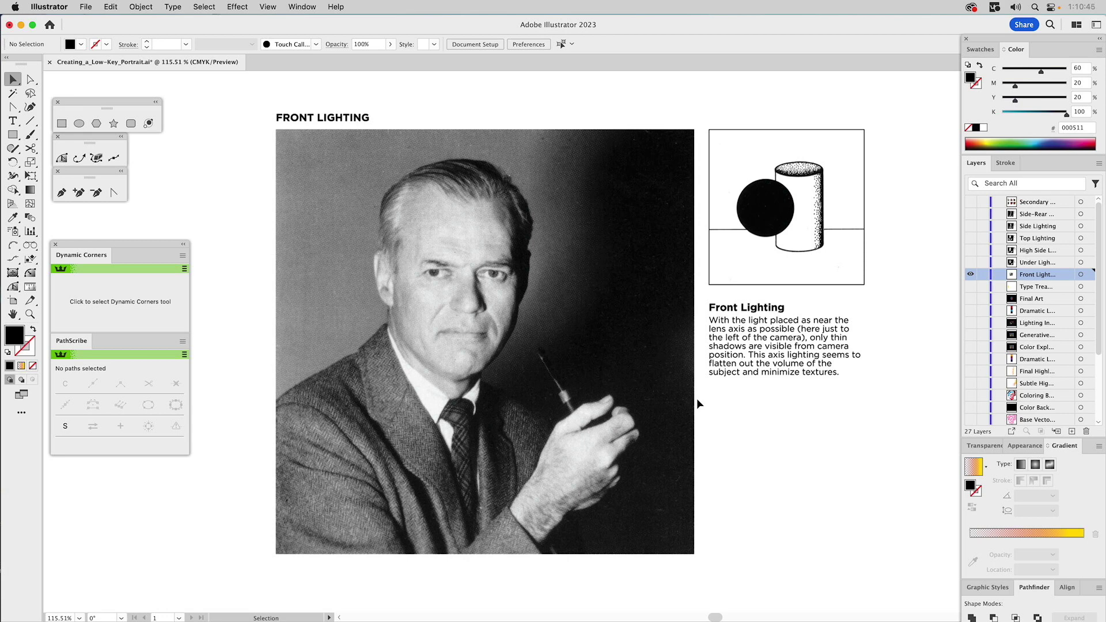
Examine the Under Lighting, High Side Lighting and Top Lighting reference layers one at a time, making Top Lighting the active layer
{"action": "left_click", "coordinate": [970, 263]}
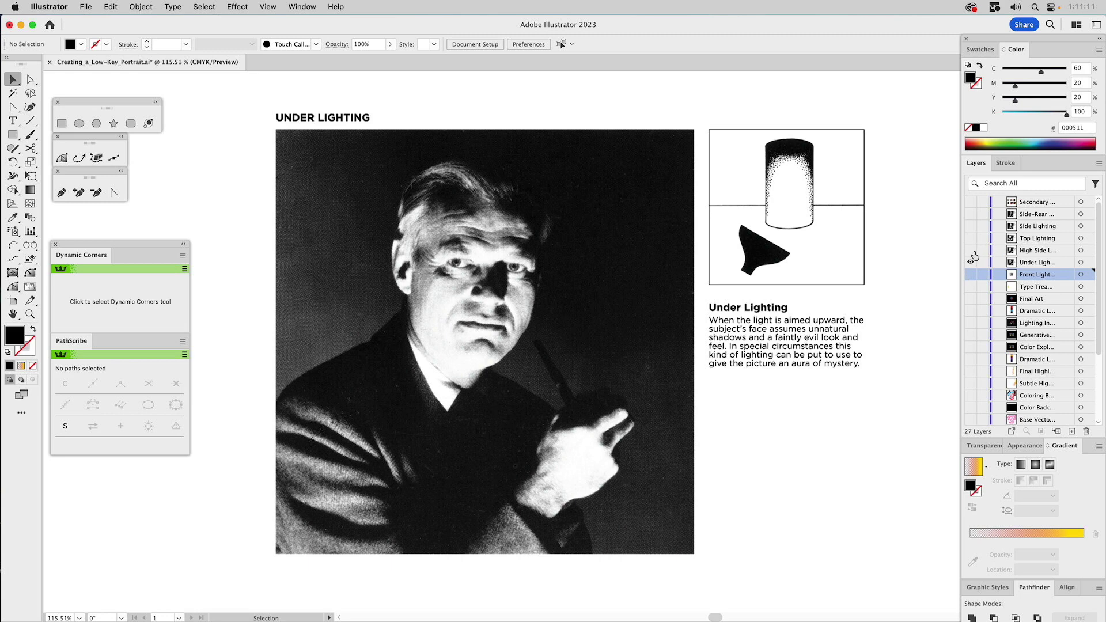
{"action": "left_click", "coordinate": [971, 252]}
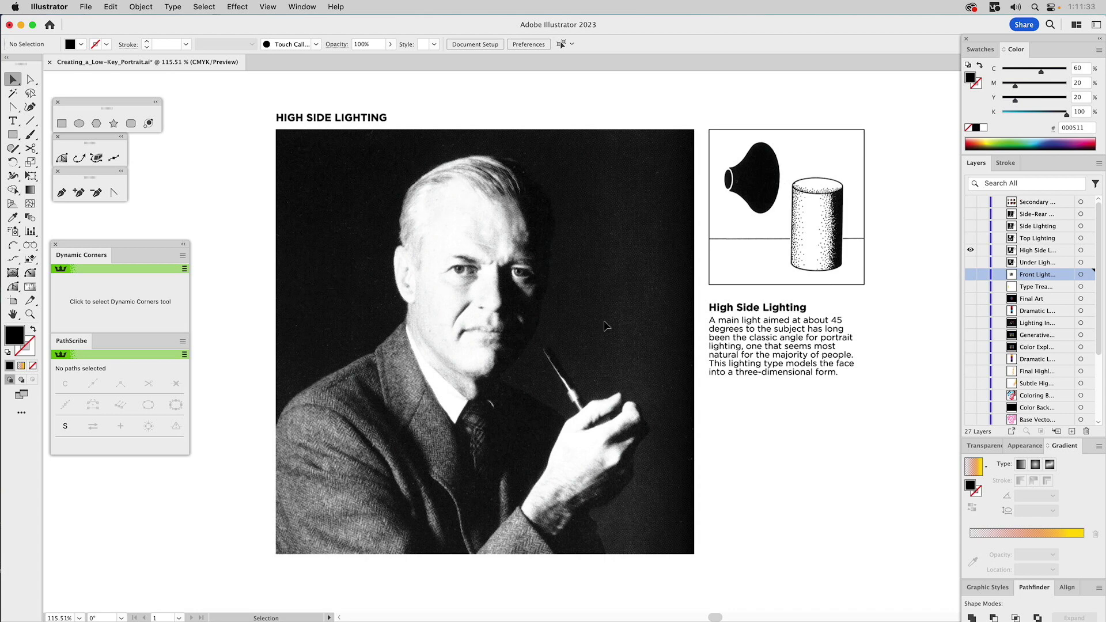
{"action": "left_click", "coordinate": [971, 239]}
{"action": "left_click", "coordinate": [1031, 239]}
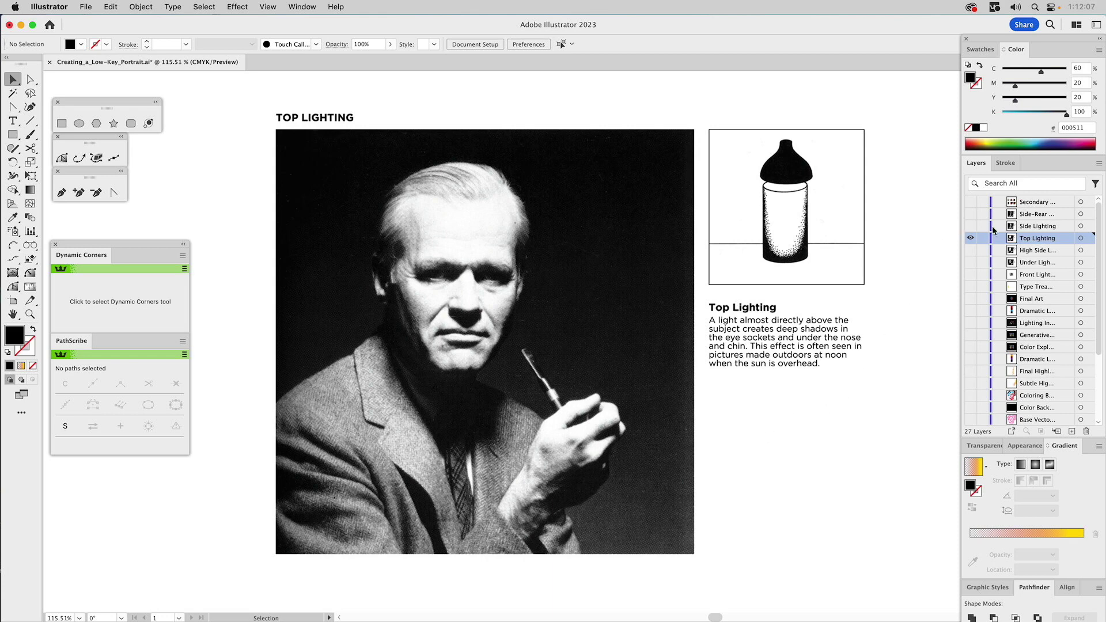
Examine the Side Lighting, Side-Rear Lighting and Secondary lighting reference layers one at a time, making the Secondary layer active
{"action": "left_click", "coordinate": [970, 225]}
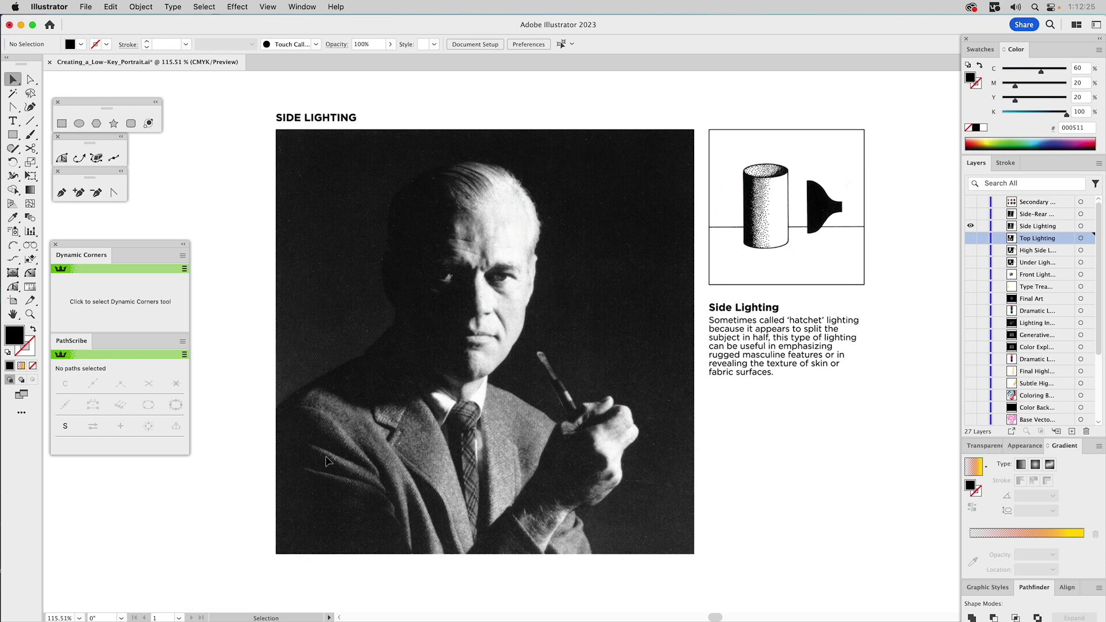
{"action": "left_click", "coordinate": [971, 214]}
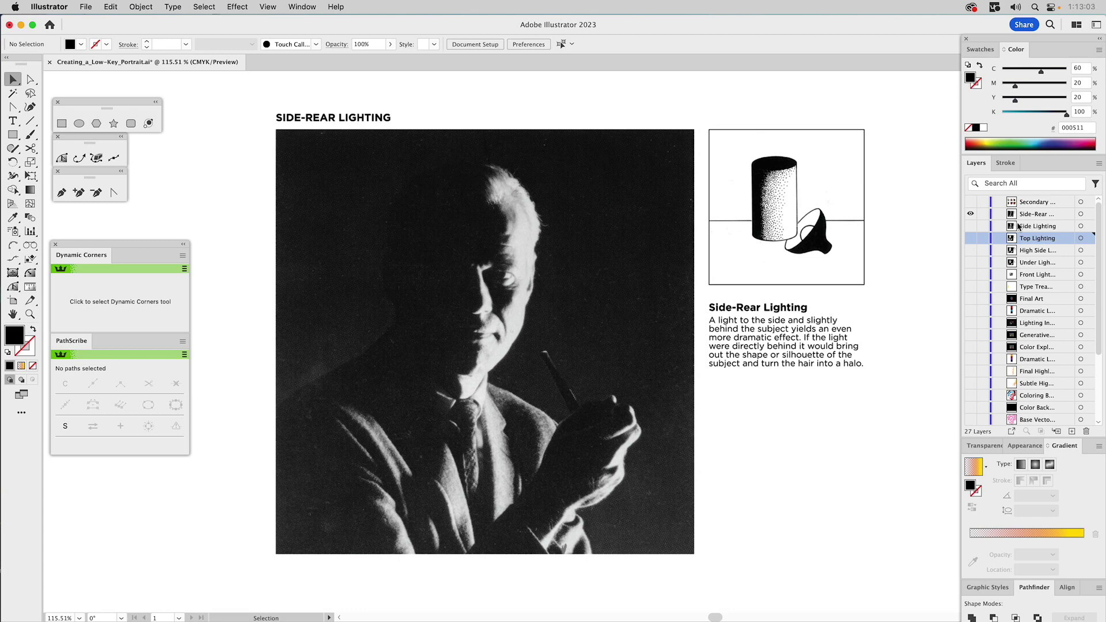
{"action": "left_click", "coordinate": [971, 203], "text": "alt"}
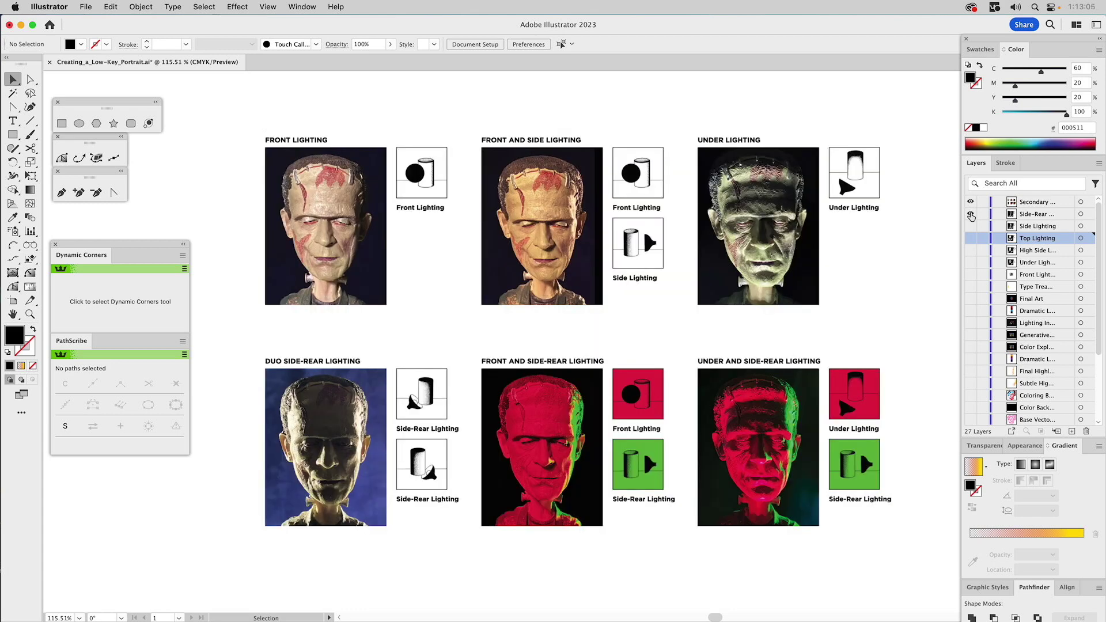
{"action": "left_click", "coordinate": [1024, 203]}
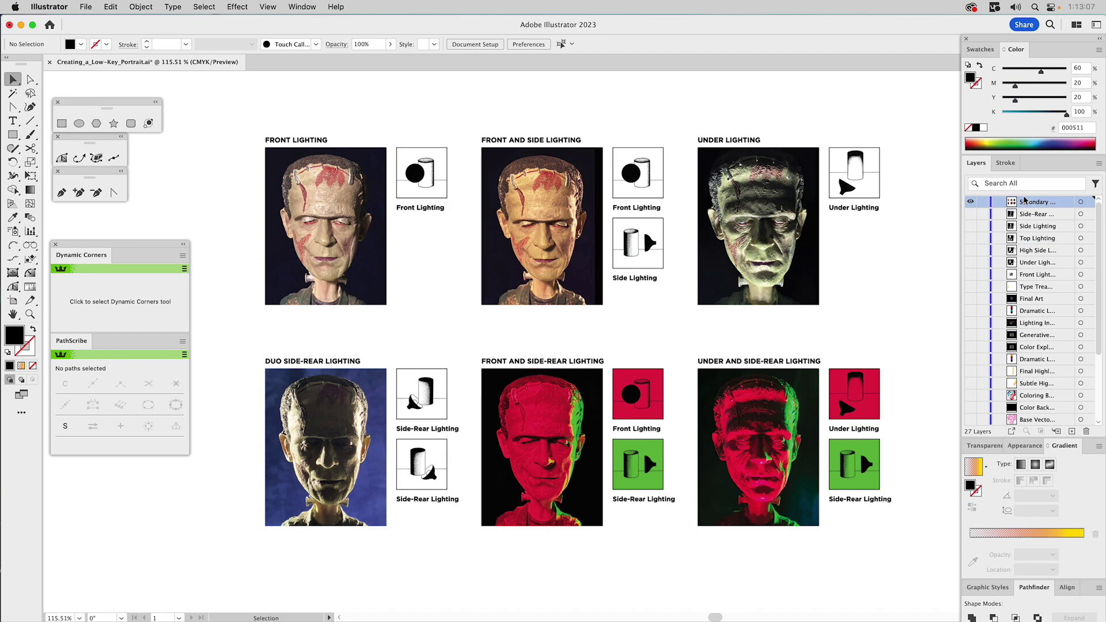